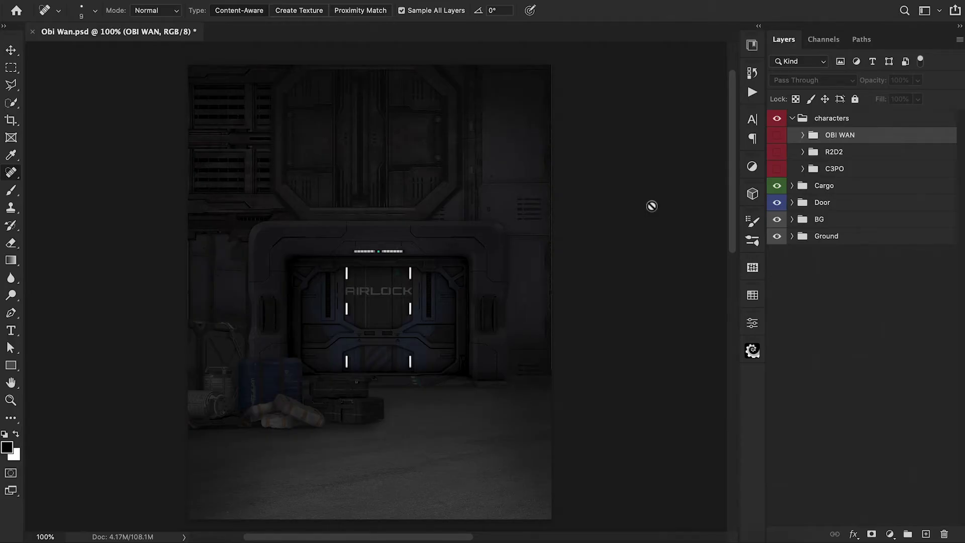
- Preview Obi-Wan, R2D2 and C3PO in turn against the airlock door, leaving each hidden
click(777, 135)
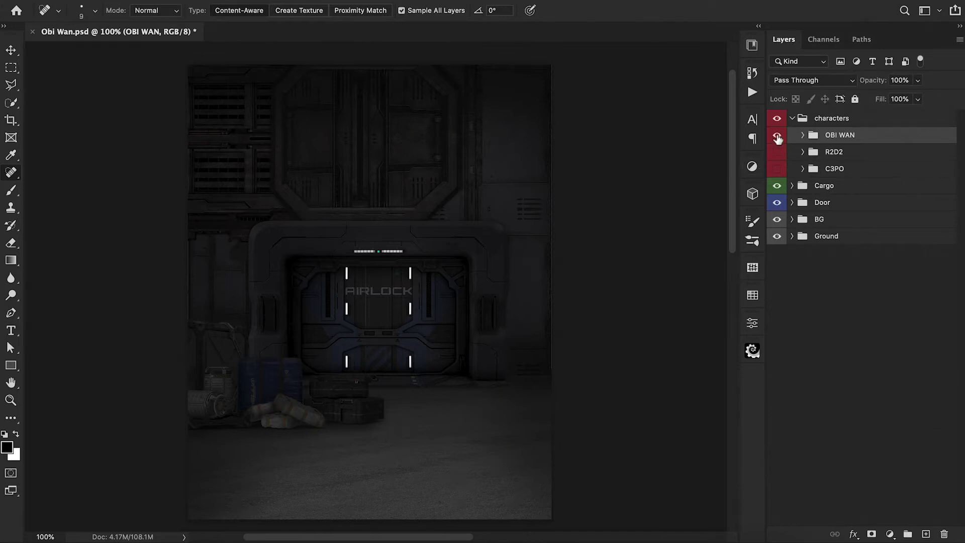
click(777, 136)
click(776, 153)
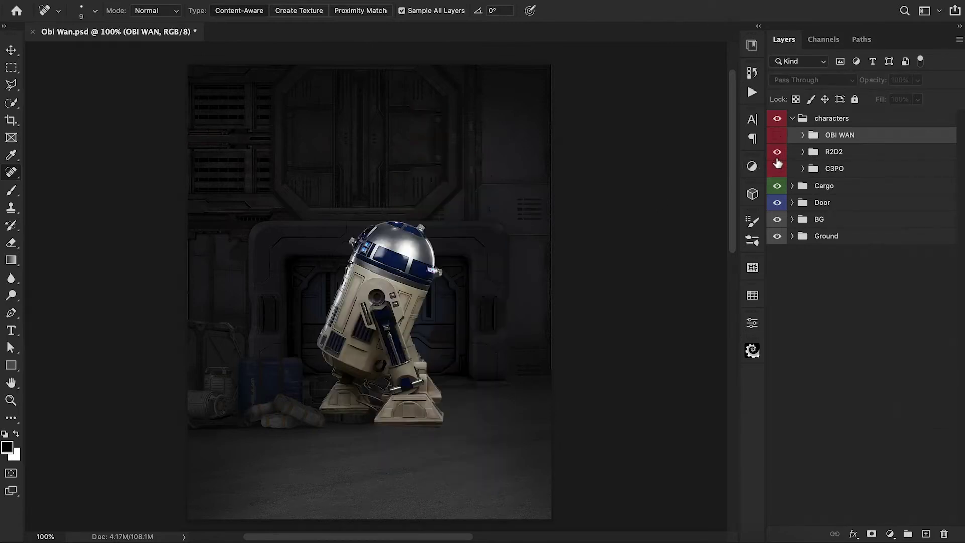
click(777, 159)
click(777, 169)
click(776, 169)
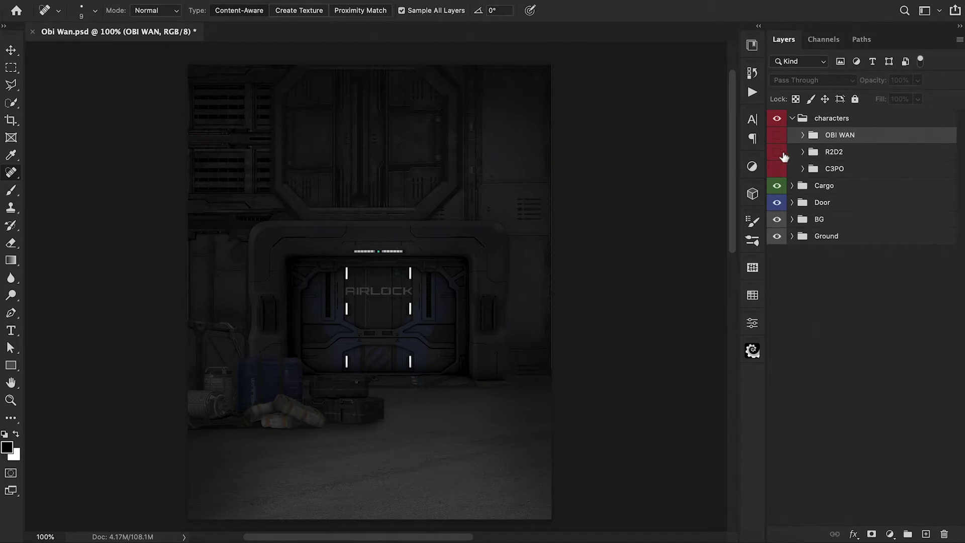
- Scale the OBI WAN group to about 88% and shift it toward the left
click(838, 122)
click(839, 138)
key(super+t)
drag(529, 91, 478, 134)
drag(450, 258, 387, 275)
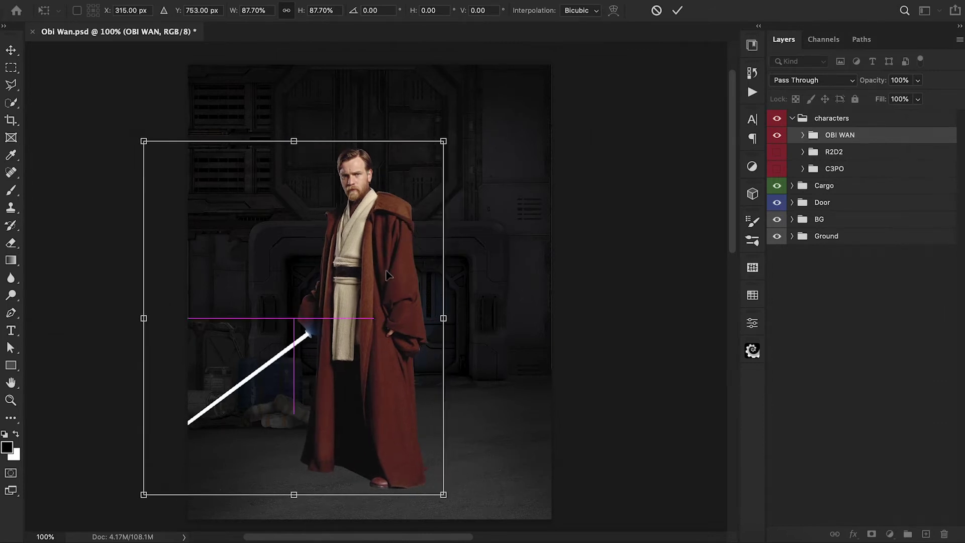
key(Return)
- Show R2D2 and move it to the lower right of the scene
click(776, 152)
click(838, 156)
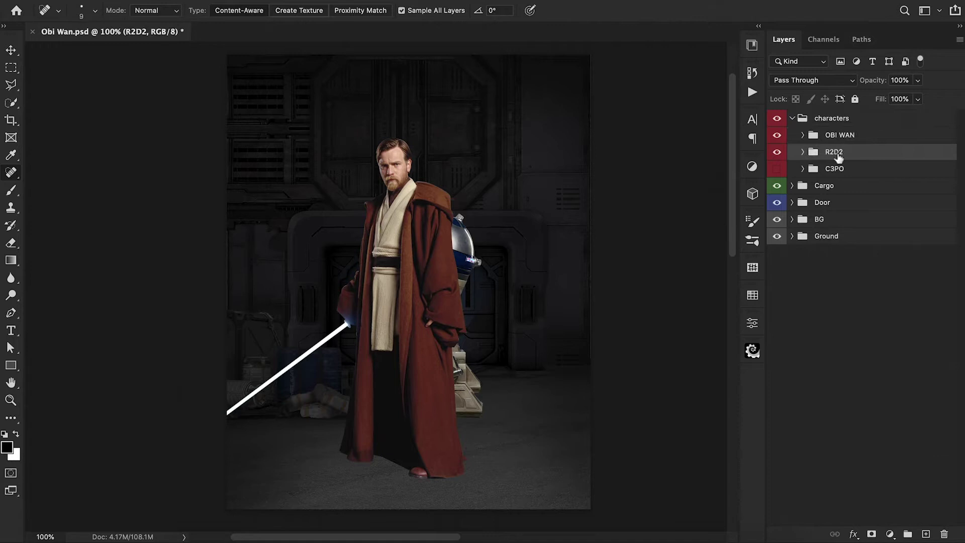
key(ctrl+t)
mouse_move(477, 304)
mouse_down()
mouse_move(551, 319)
mouse_move(623, 377)
mouse_move(620, 389)
mouse_up()
key(Return)
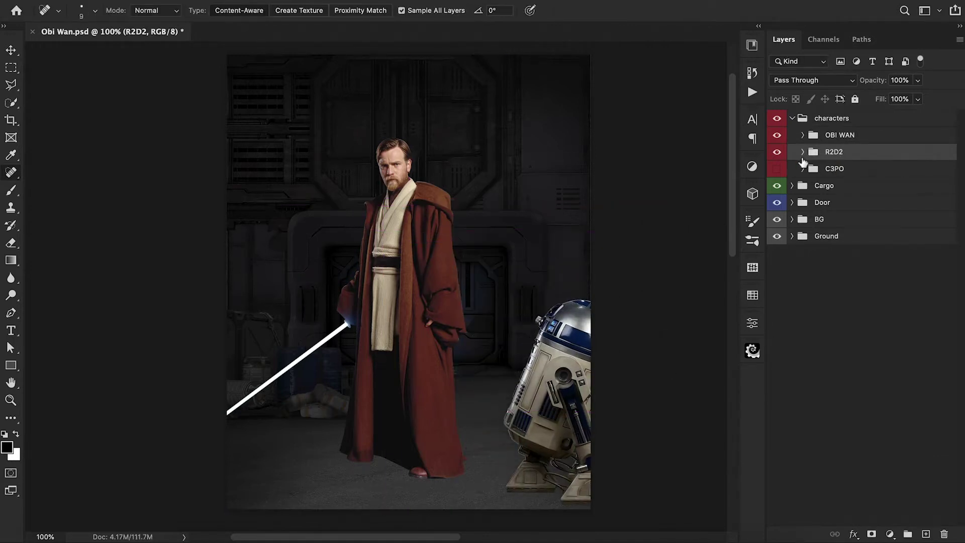
- Shrink C3PO to about 81% and place it beside R2D2, then hide the droids
click(776, 168)
click(839, 169)
key(ctrl+t)
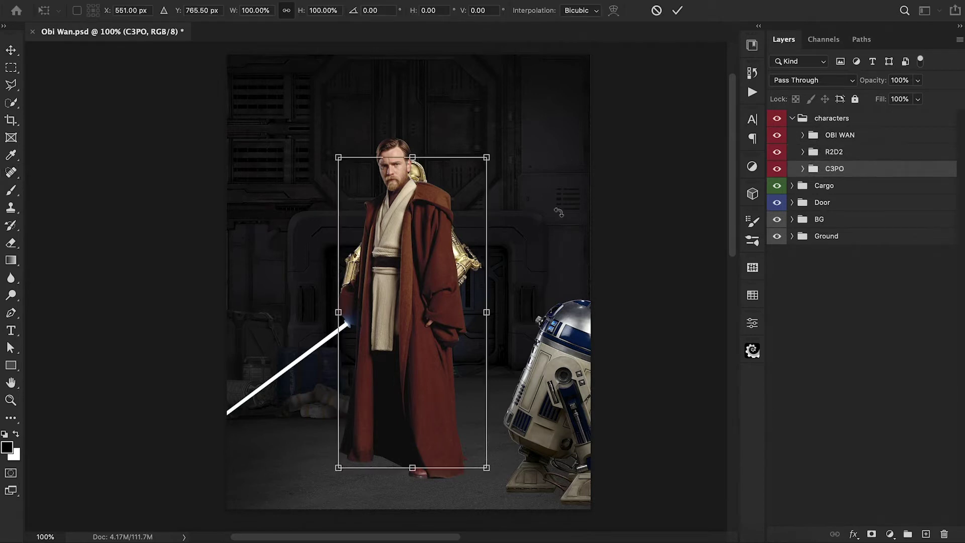
drag(454, 209, 548, 195)
drag(434, 148, 462, 205)
mouse_move(514, 250)
mouse_down()
mouse_move(535, 246)
mouse_move(518, 241)
mouse_up()
key(ctrl+minus)
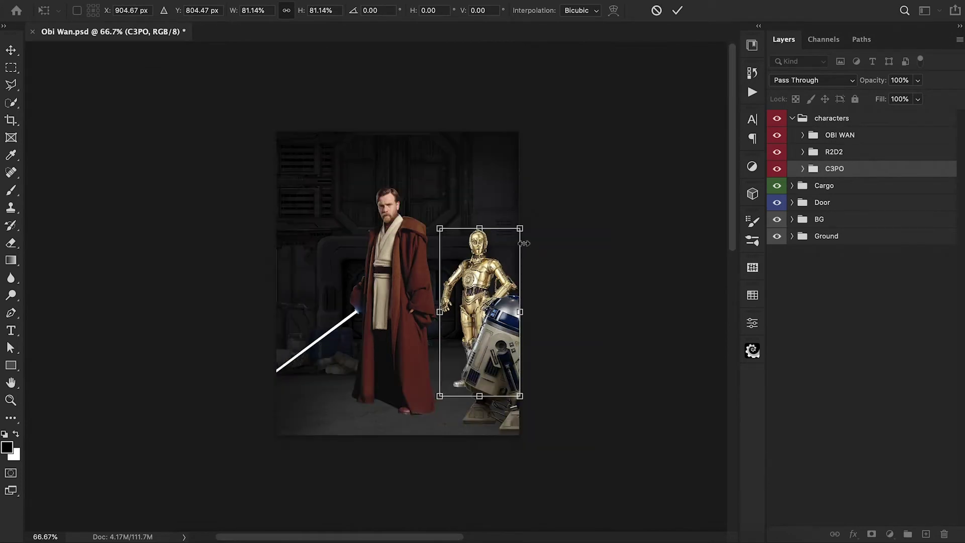
key(Return)
key(j)
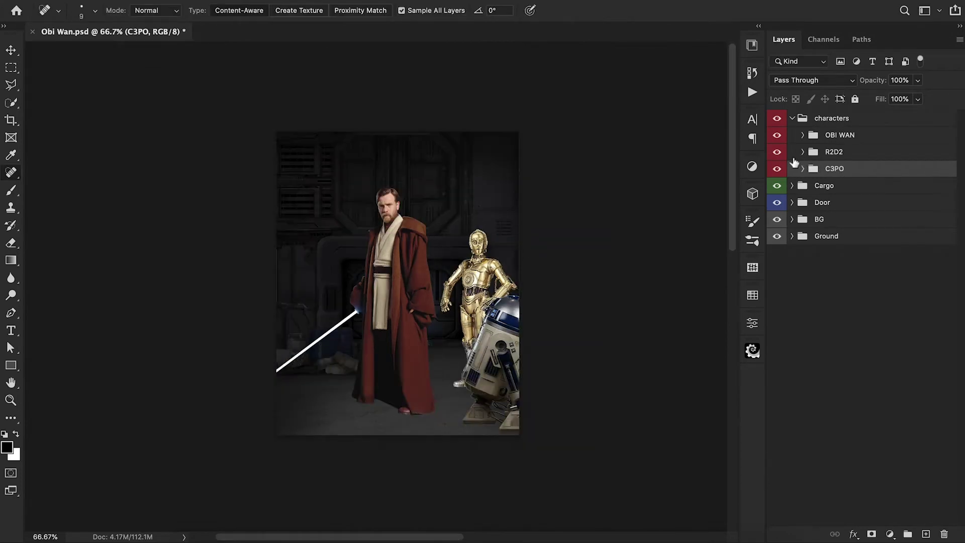
click(777, 169)
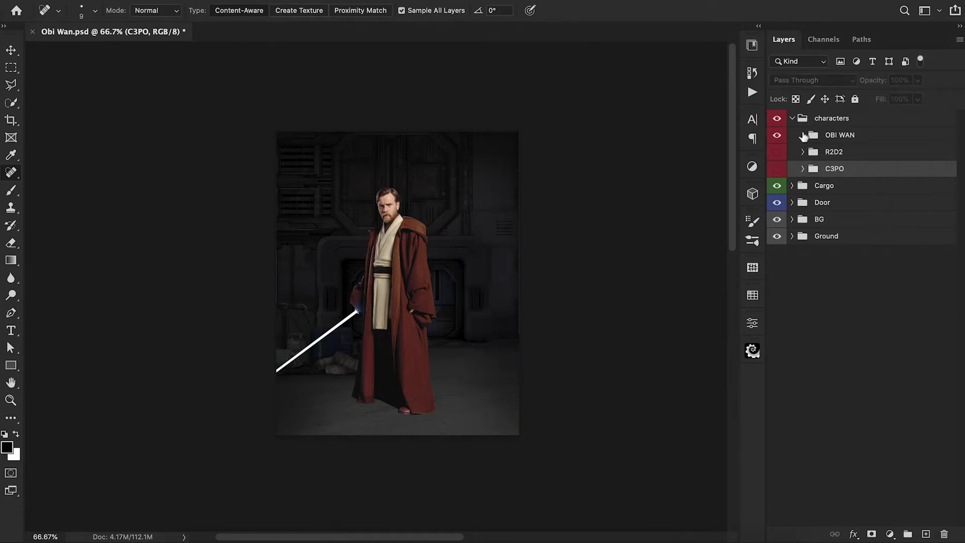
- Duplicate the 'back up' layer as a smart object and make two more copies
click(803, 135)
click(877, 163)
key(super+j)
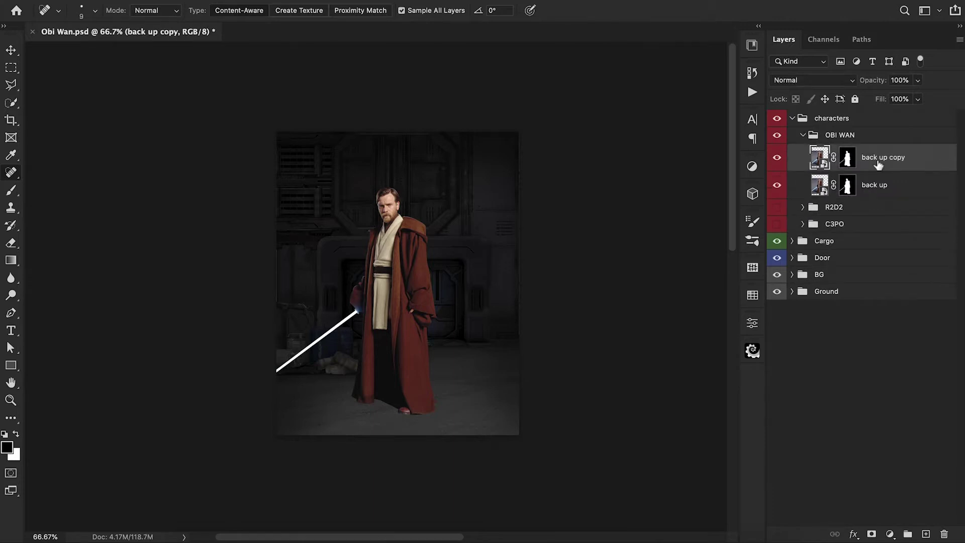
right_click(877, 161)
click(794, 292)
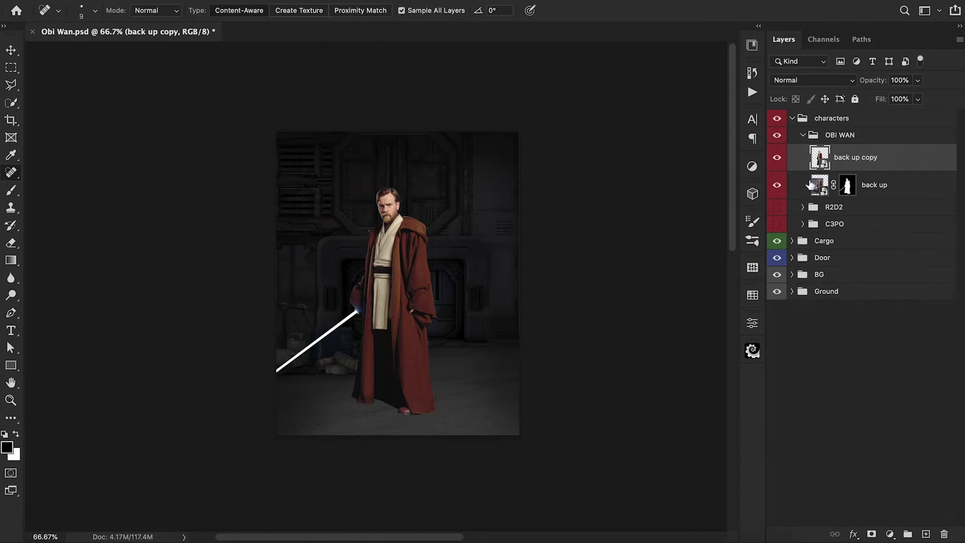
key(super+j)
key(super+j)
- Rename the three copies base, motion 1 and motion 2
double_click(836, 212)
text(base)
key(Return)
double_click(852, 185)
text(mo)
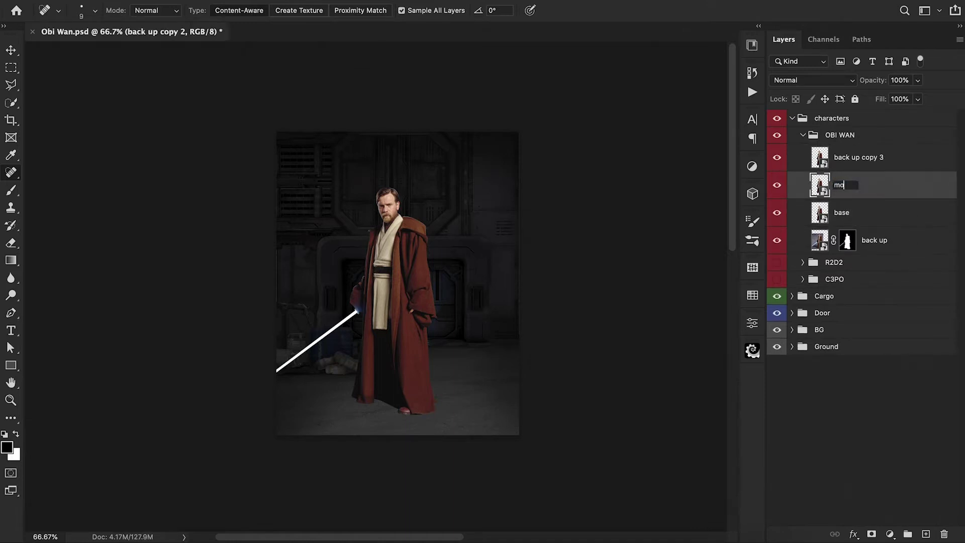
text(tion 1)
key(Return)
double_click(854, 157)
text(mot)
key(Return)
- Hide motion 1 and base, and add a new black-filled layer above motion 2
drag(776, 185, 779, 202)
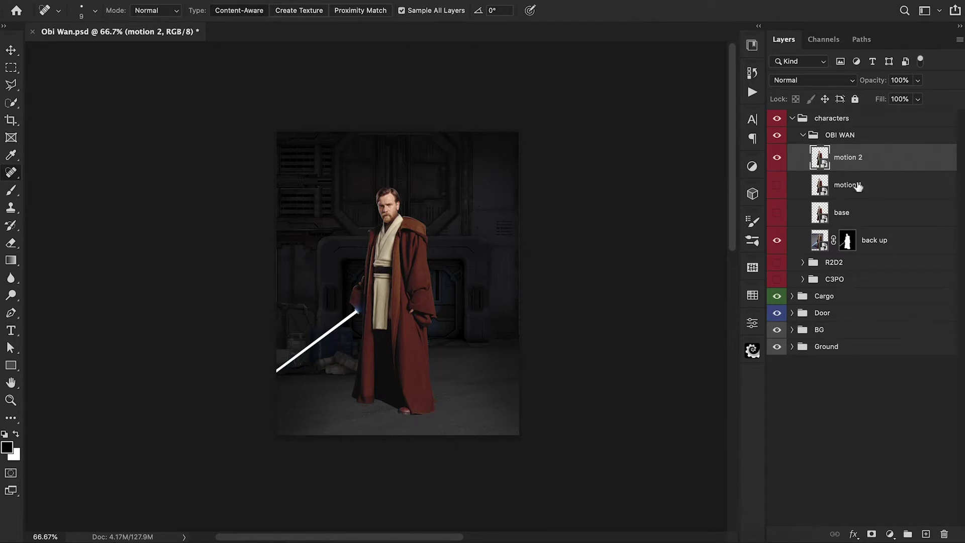
click(926, 534)
key(alt+BackSpace)
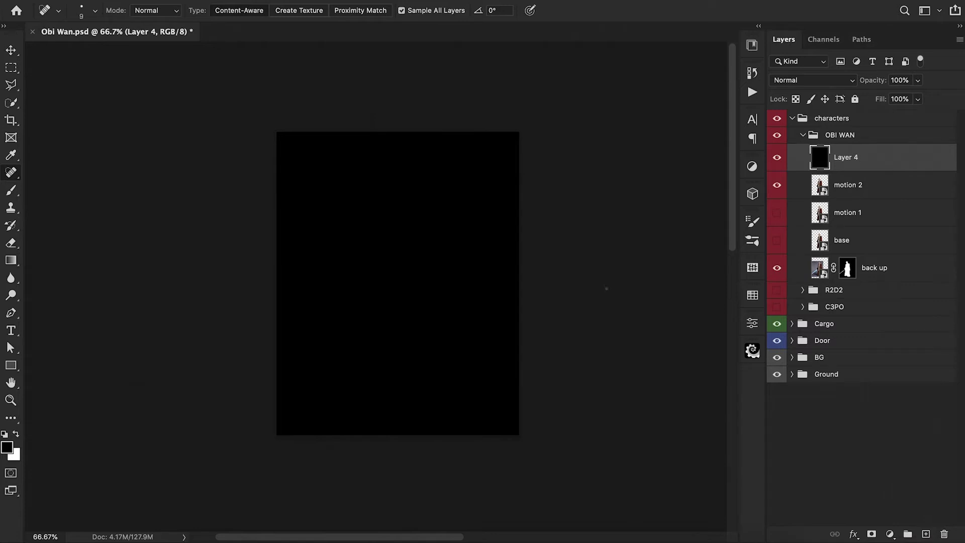
- Render Fibers on Layer 4 with a lowered Variance
click(319, 1)
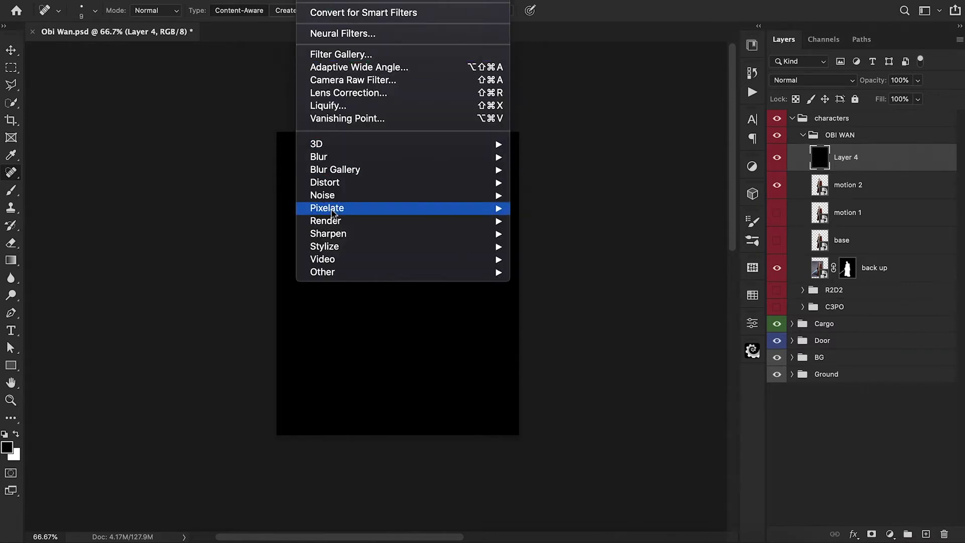
mouse_move(336, 224)
click(562, 293)
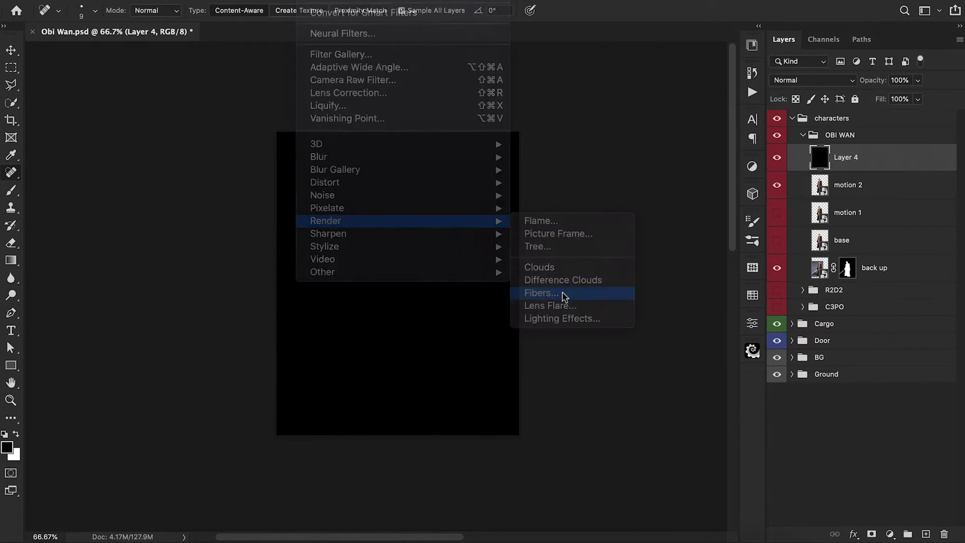
key(Tab)
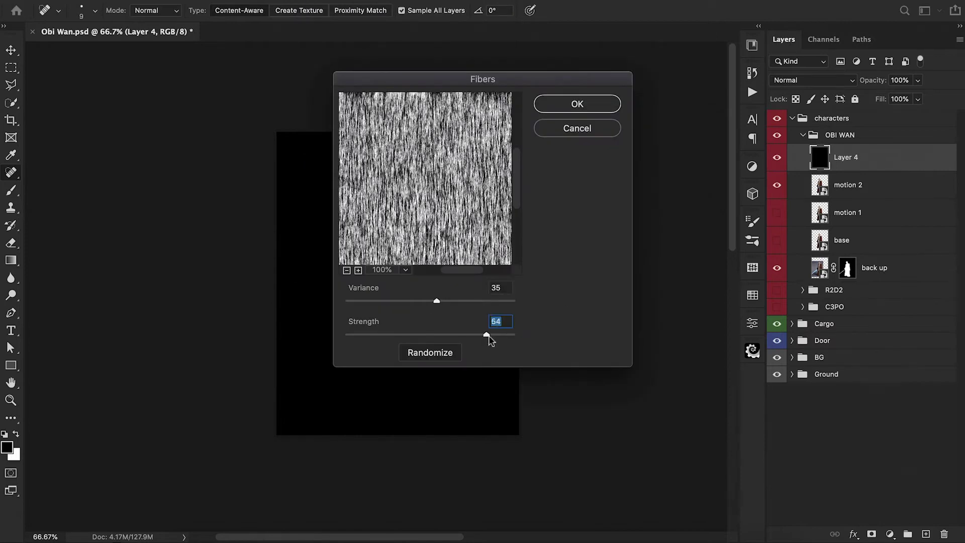
drag(436, 302, 429, 303)
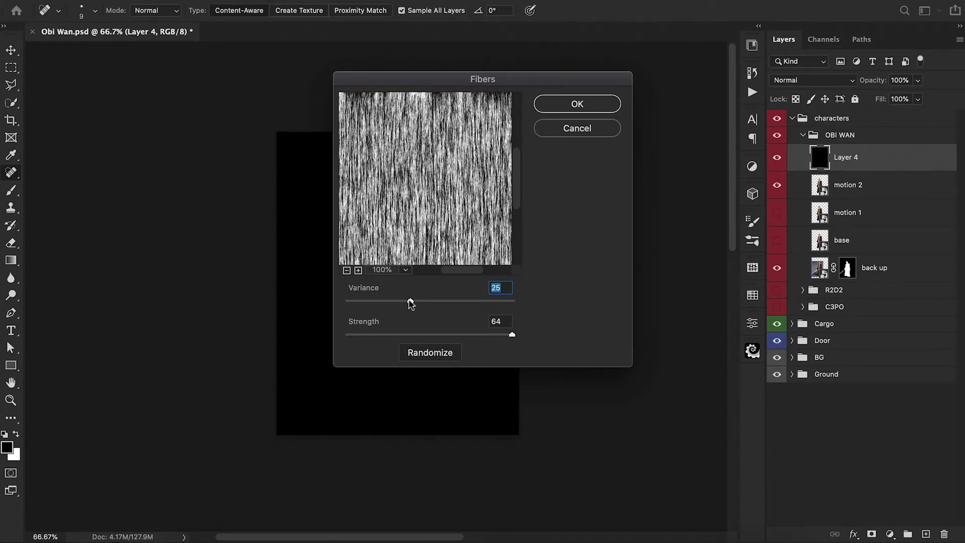
click(577, 106)
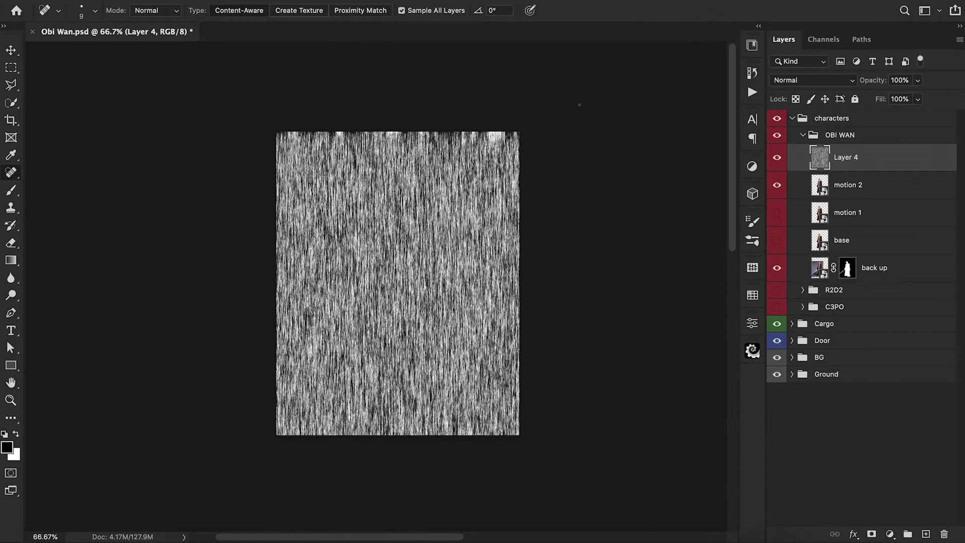
- Convert Layer 4 to a smart object and brighten it with a clipped Levels adjustment
right_click(892, 157)
click(756, 332)
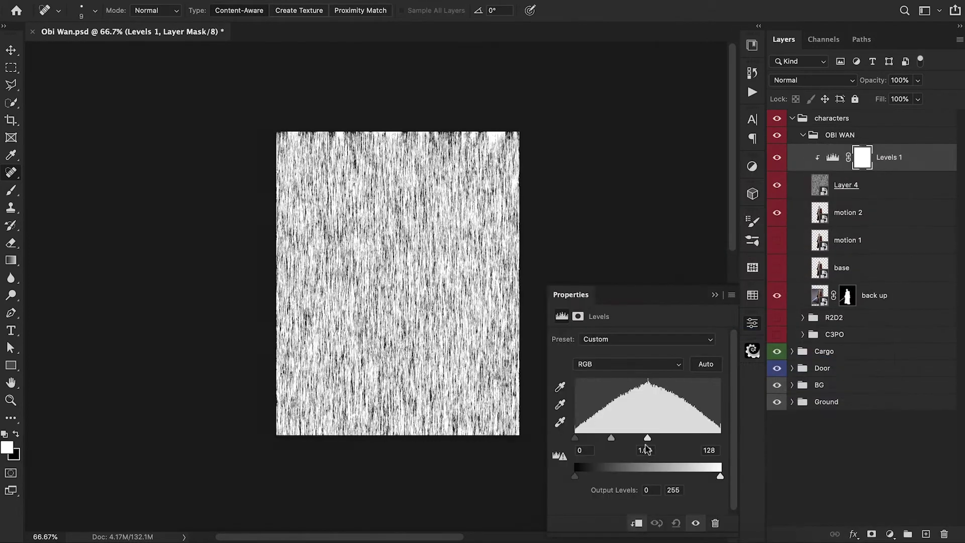
drag(645, 445, 596, 461)
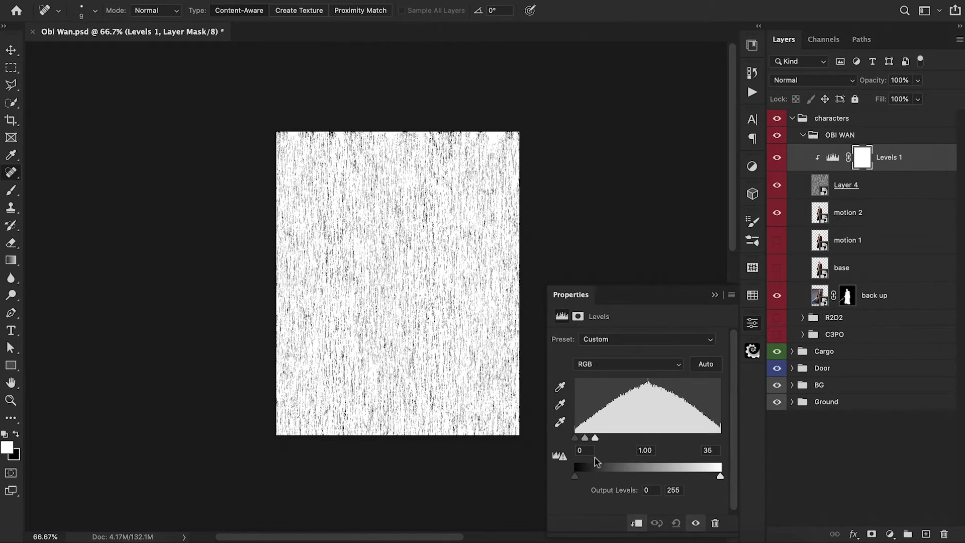
click(713, 295)
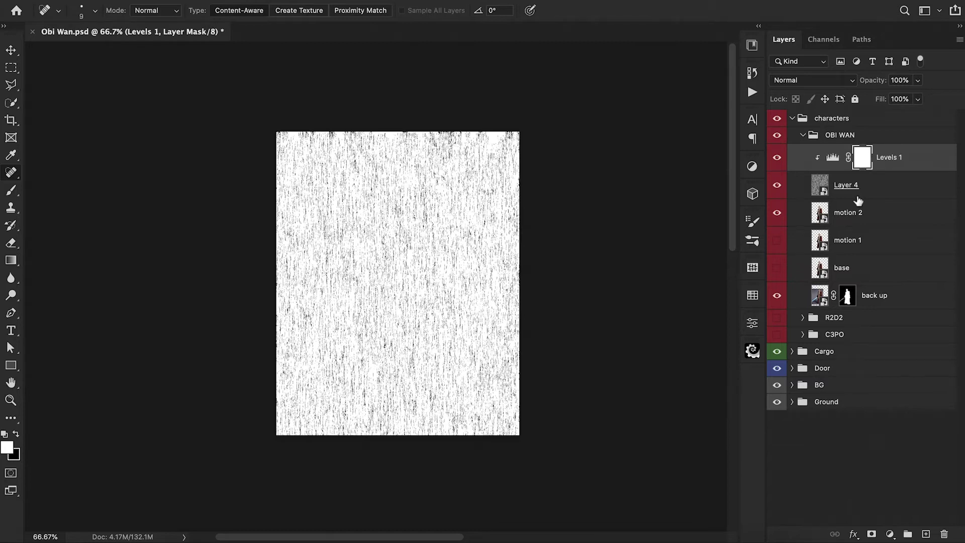
- Rotate the fibers texture -90° to run horizontally and nudge it down
click(858, 198)
key(ctrl+t)
drag(581, 119, 332, 205)
drag(457, 197, 460, 209)
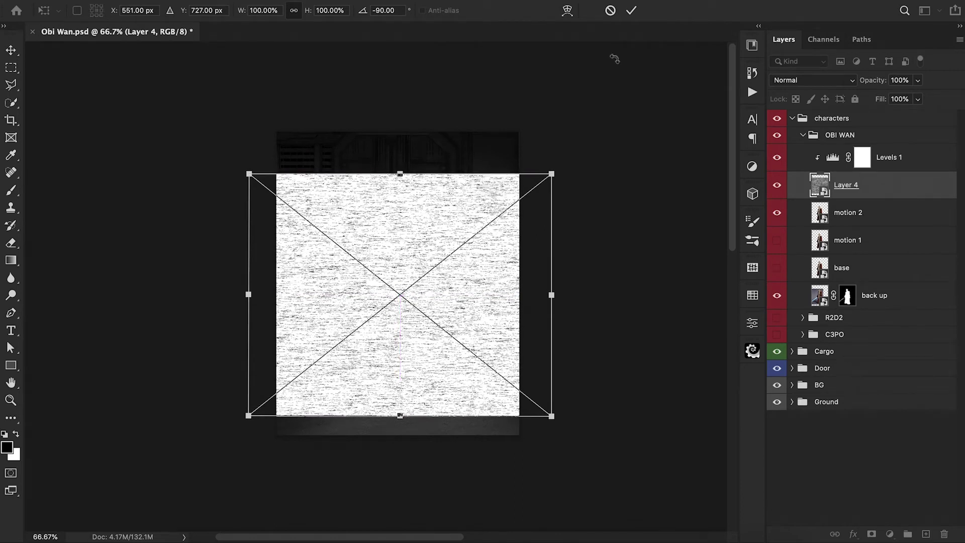
click(632, 11)
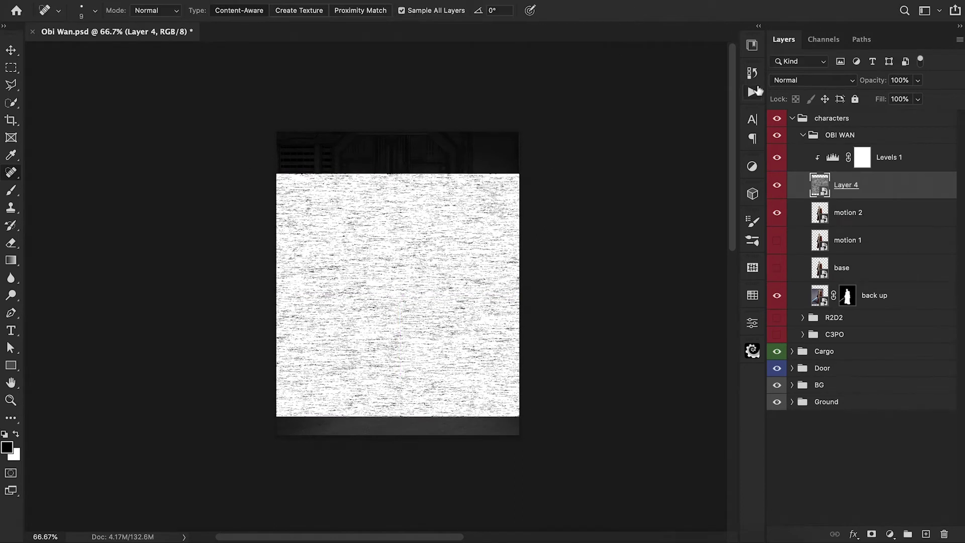
- Load the RGB channel as a selection and select the motion 2 layer
click(830, 40)
super+click(796, 69)
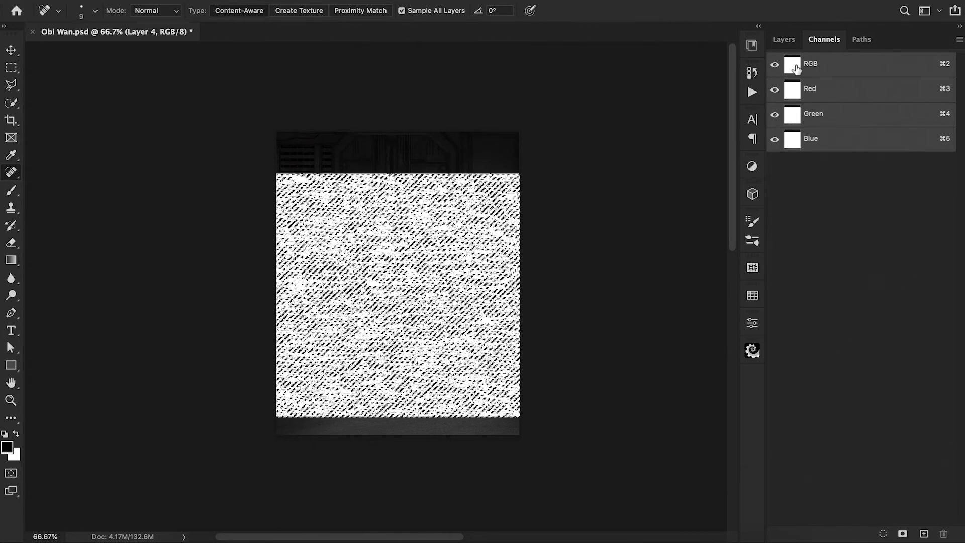
click(784, 42)
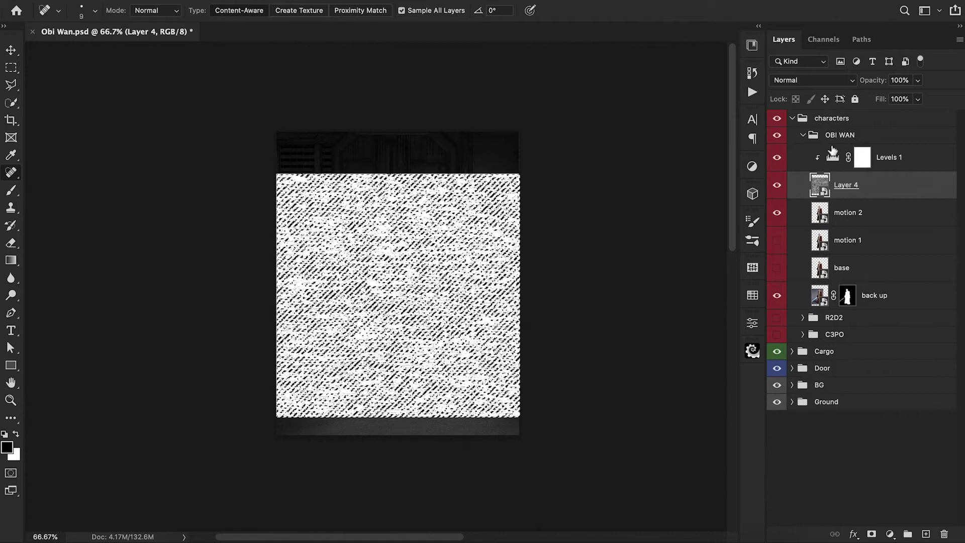
click(860, 215)
- Mask motion 2 with the fibers selection and hide Layer 4, its Levels and back up
click(871, 534)
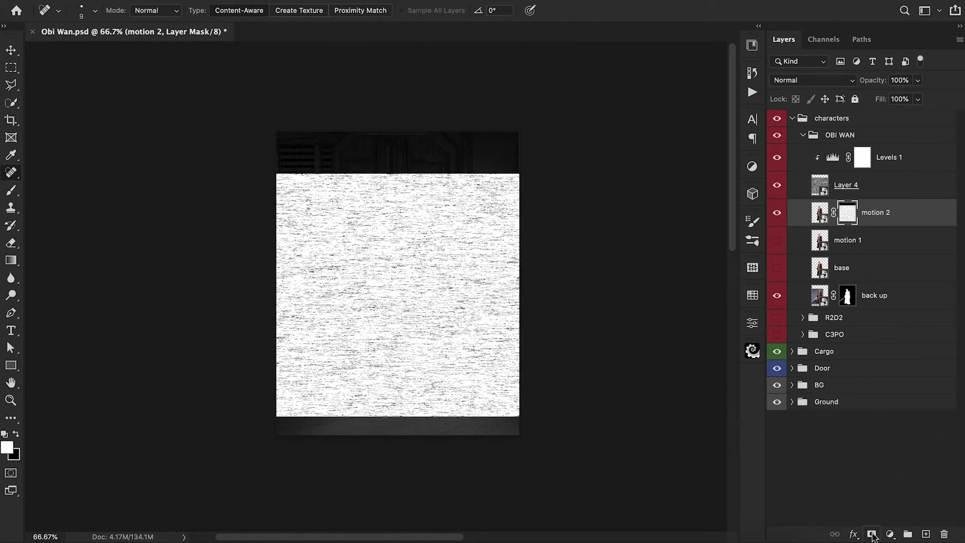
drag(780, 193, 778, 166)
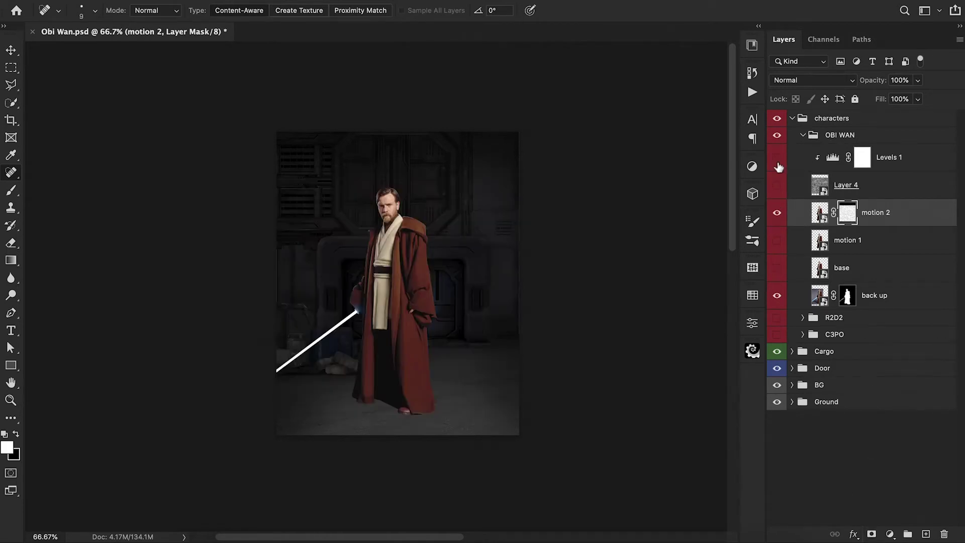
click(777, 299)
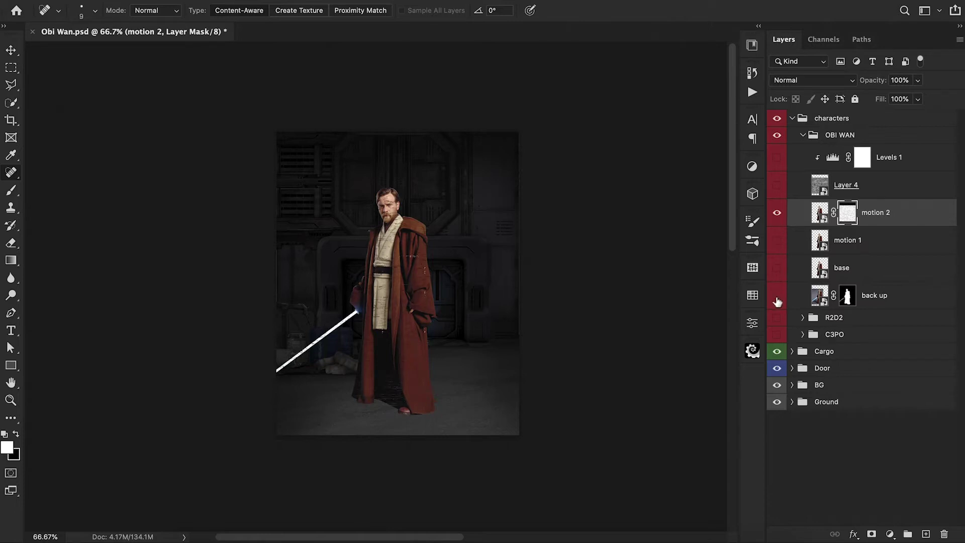
key(ctrl+plus)
key(ctrl+plus)
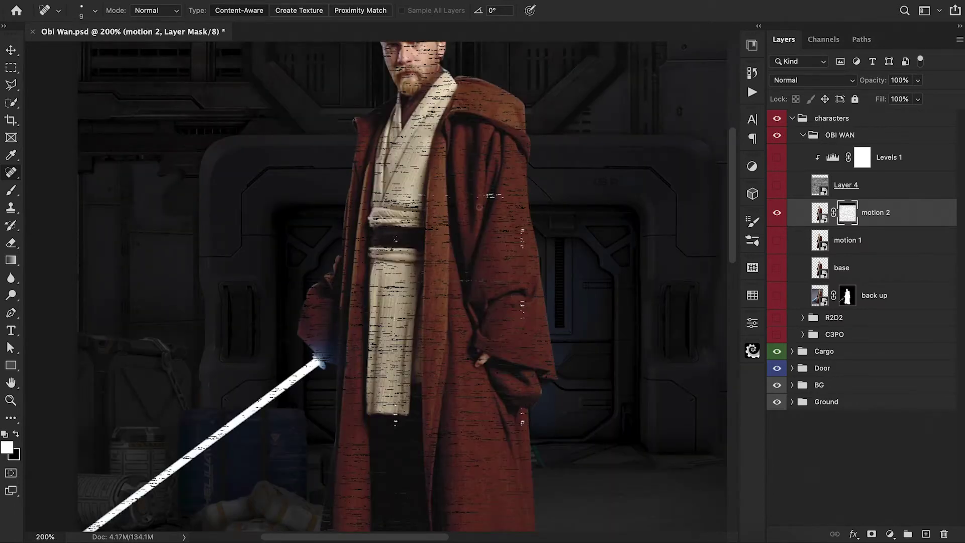
- Paint out motion 2's mask with a soft 30 px, 30% brush, then copy it to motion 1
key(b)
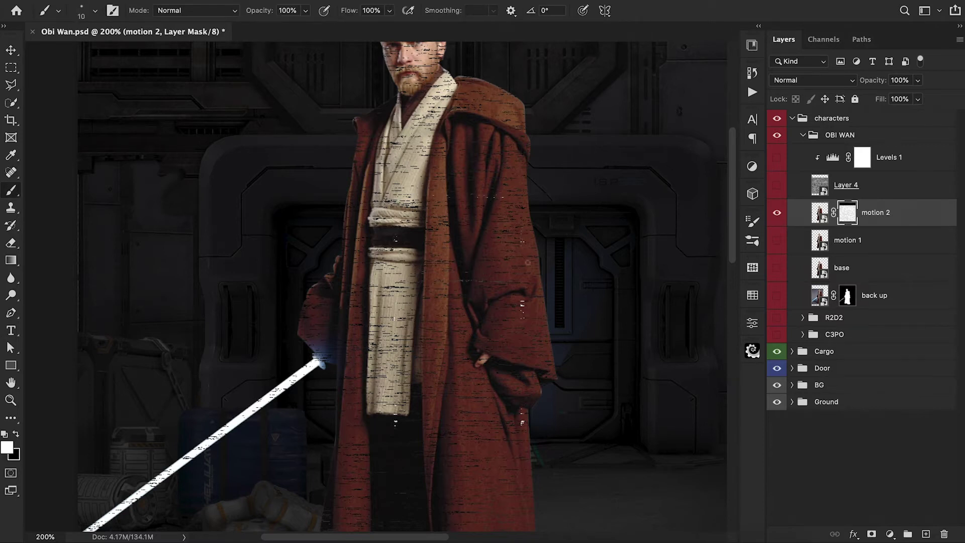
right_click(522, 306)
scroll(448, 297, up, 3)
key(bracketright)
key(bracketright)
key(3)
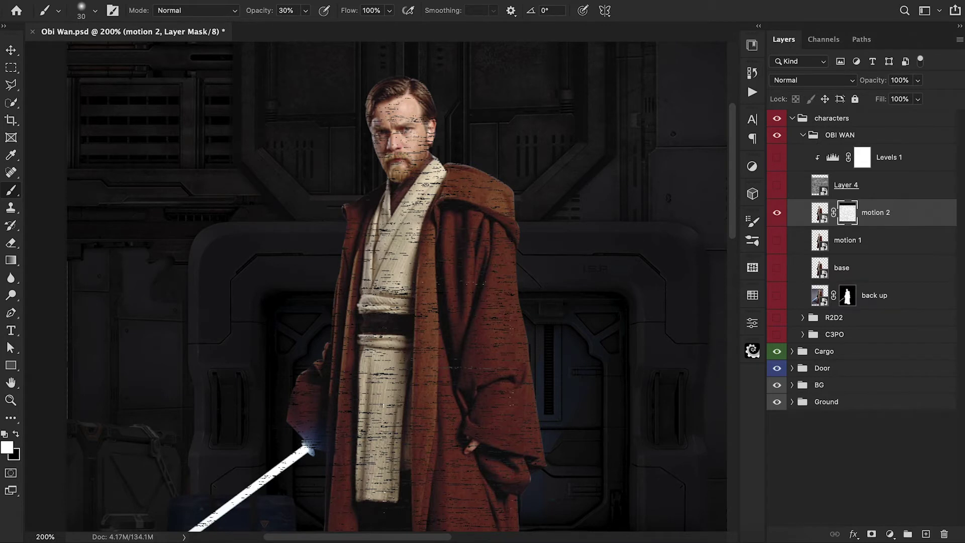
key(super+minus)
drag(777, 241, 774, 271)
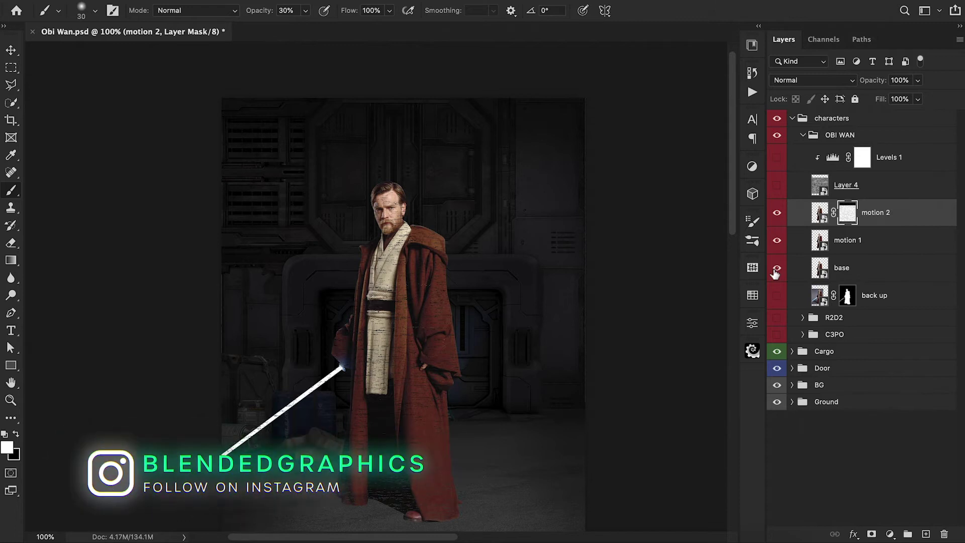
drag(847, 212, 848, 267)
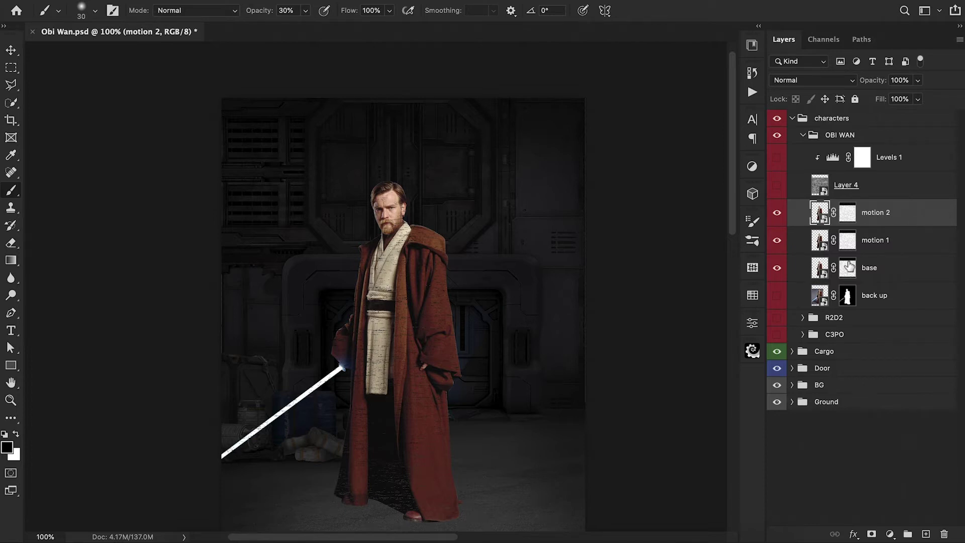
- Move the base layer above motion 2 and select motion 1
click(777, 213)
drag(872, 267, 872, 199)
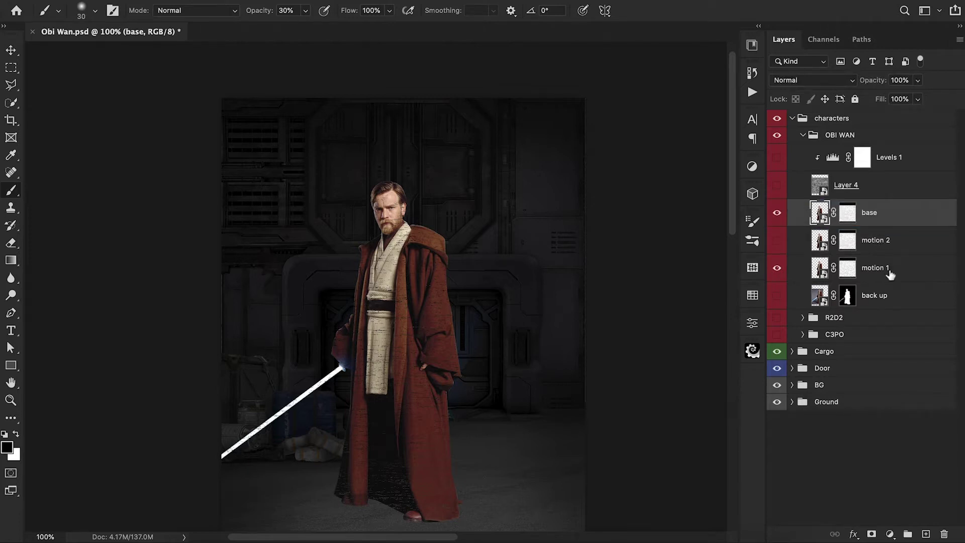
drag(890, 275, 874, 270)
- Apply a horizontal Motion Blur to motion 1 and set its opacity to 74%
click(308, 1)
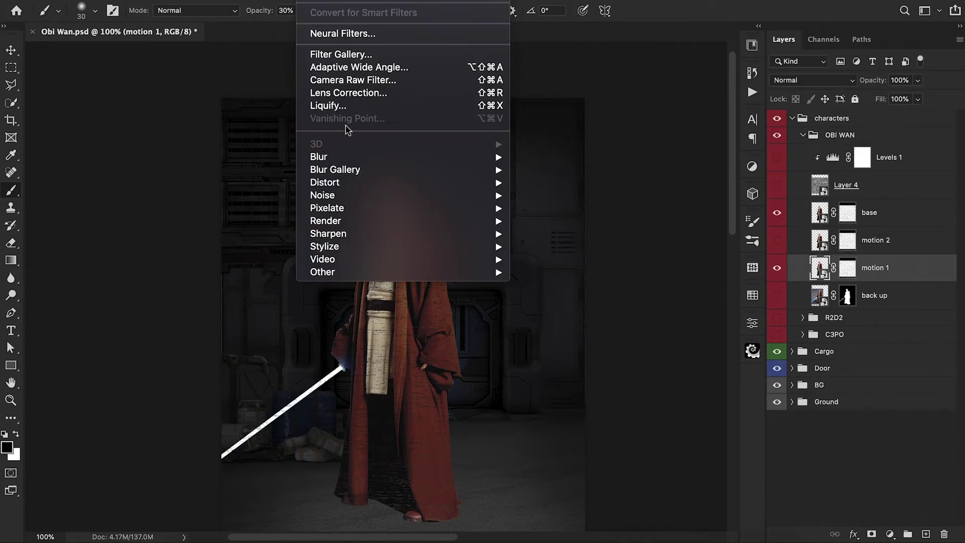
mouse_move(352, 155)
click(591, 232)
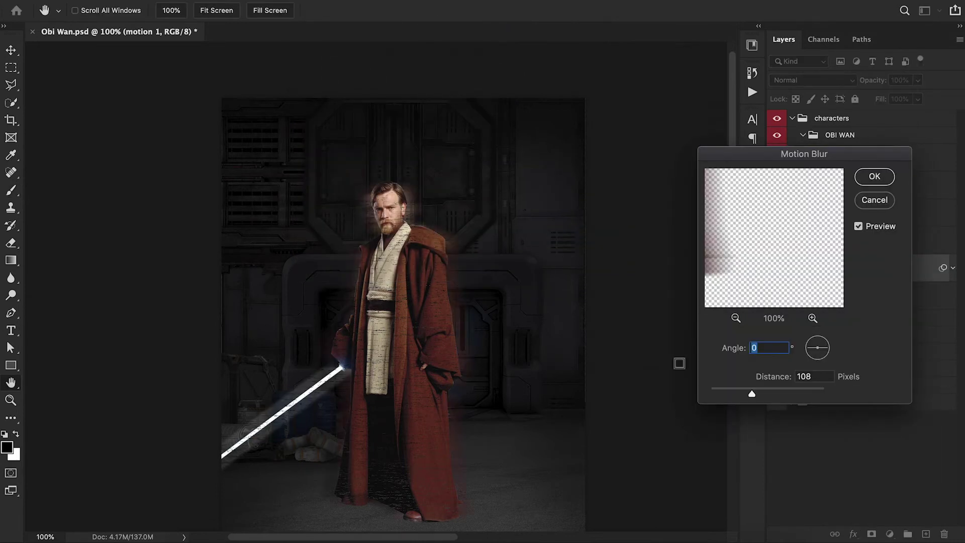
click(751, 394)
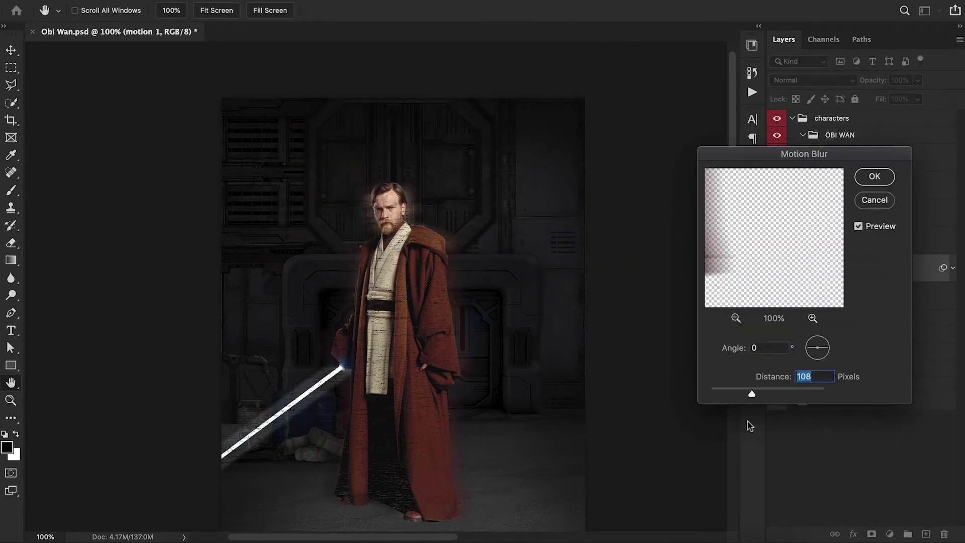
drag(754, 395, 756, 397)
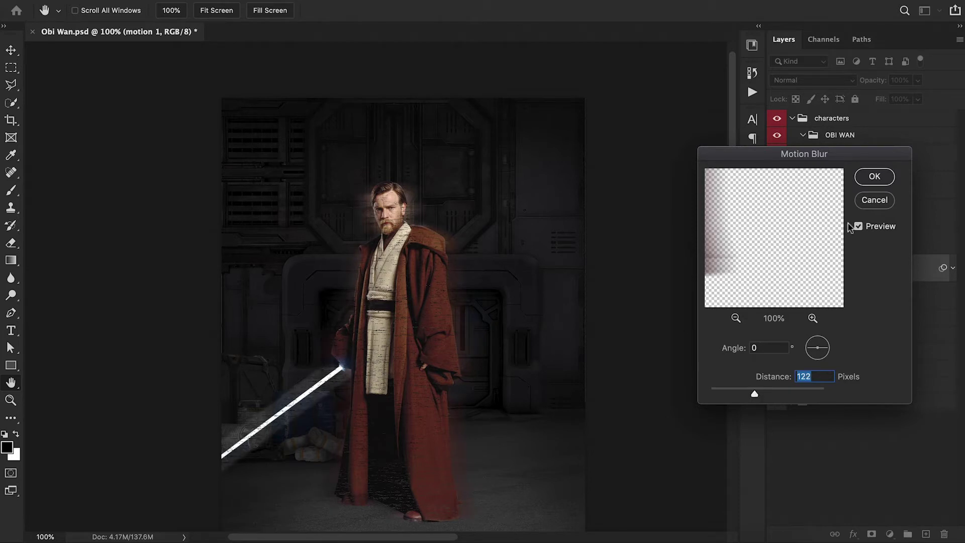
click(874, 177)
key(b)
drag(879, 83, 862, 86)
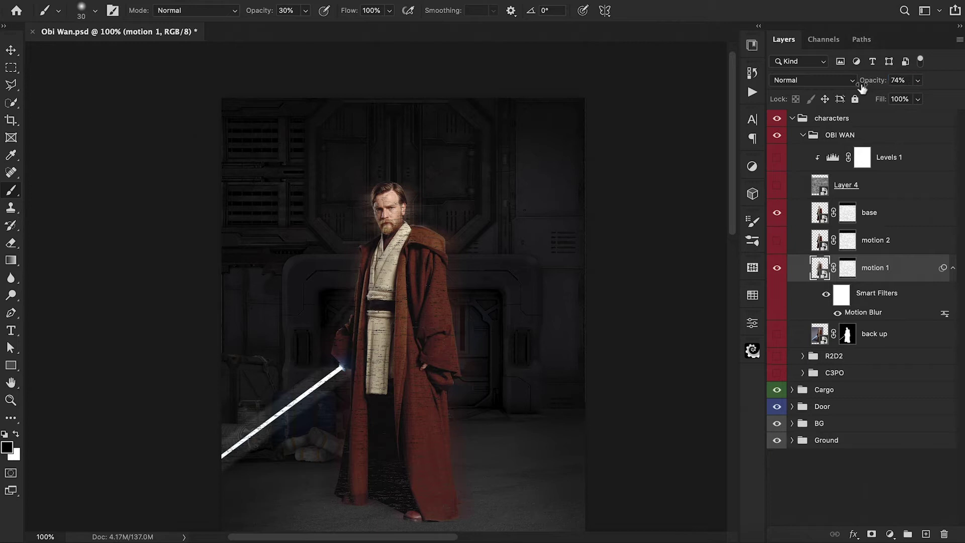
- Apply a shorter-distance Motion Blur to motion 2
click(777, 240)
click(871, 243)
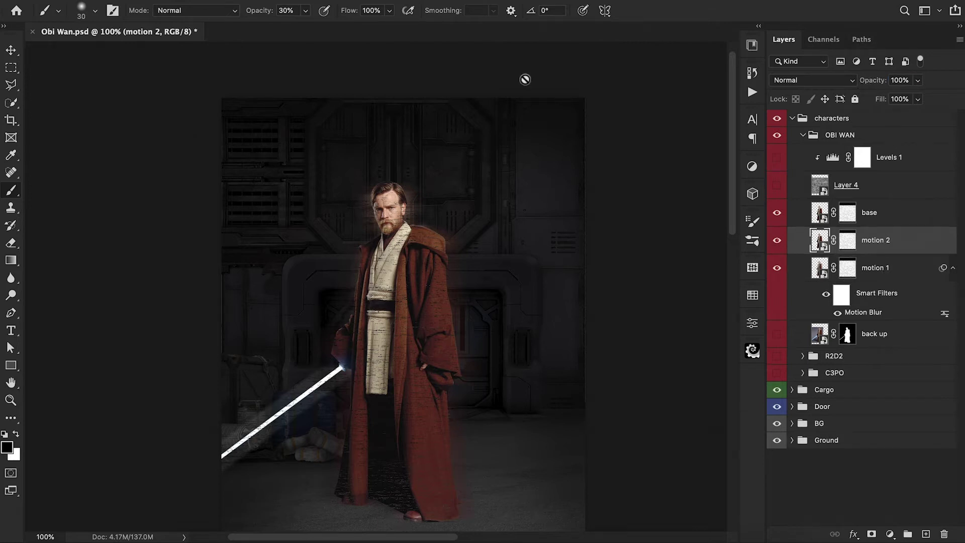
click(307, 1)
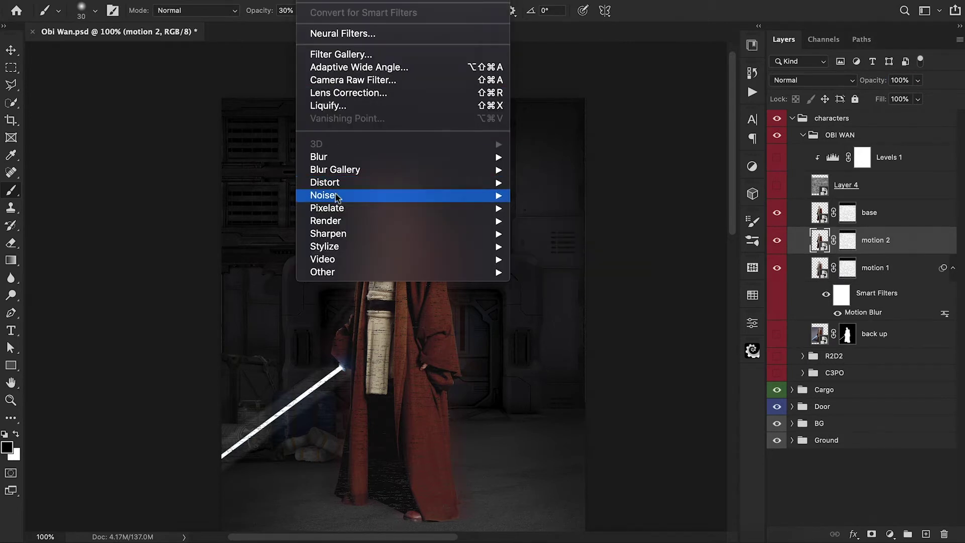
mouse_move(451, 162)
click(552, 233)
mouse_move(755, 397)
mouse_down()
mouse_move(725, 397)
mouse_move(738, 397)
mouse_up()
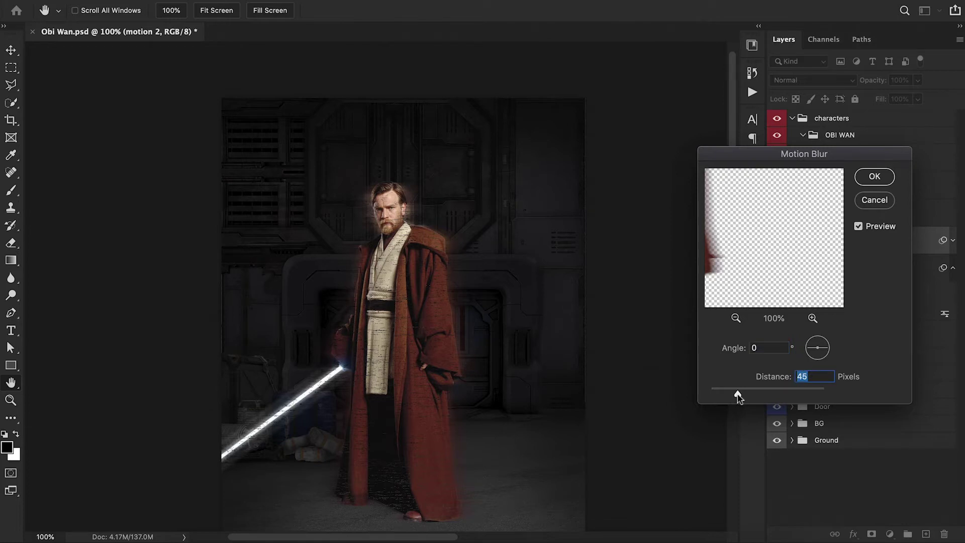
scroll(504, 264, down, 2)
click(873, 178)
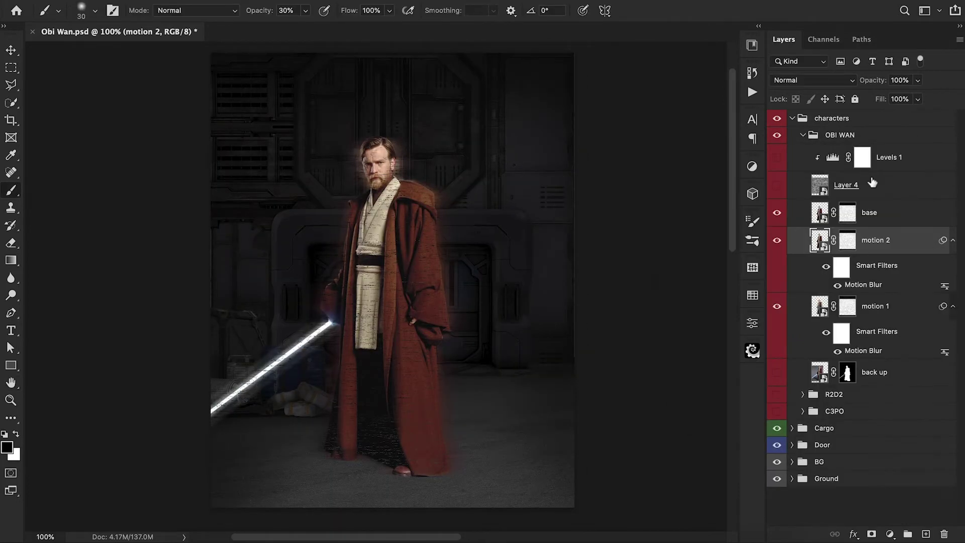
- Group base, motion 1 and motion 2 together
click(874, 211)
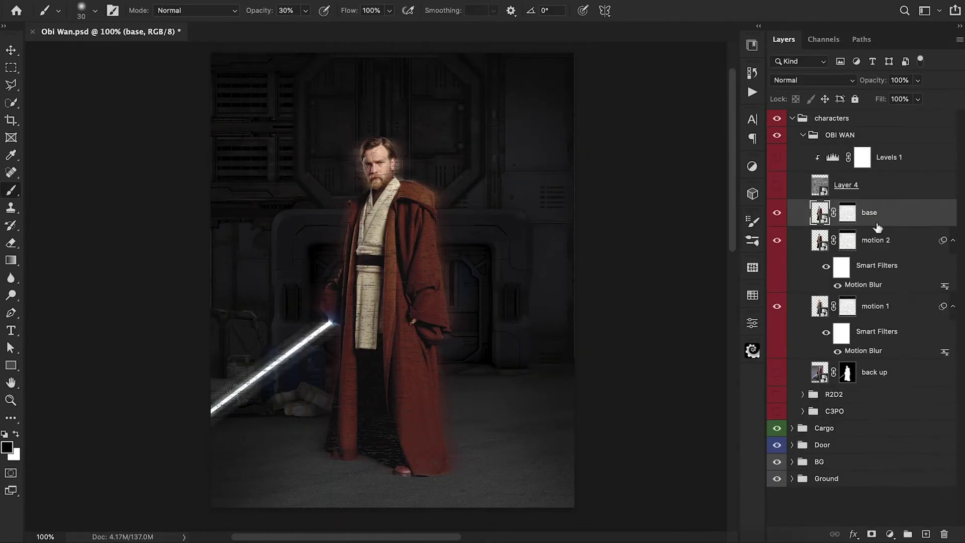
shift+click(899, 312)
key(super+g)
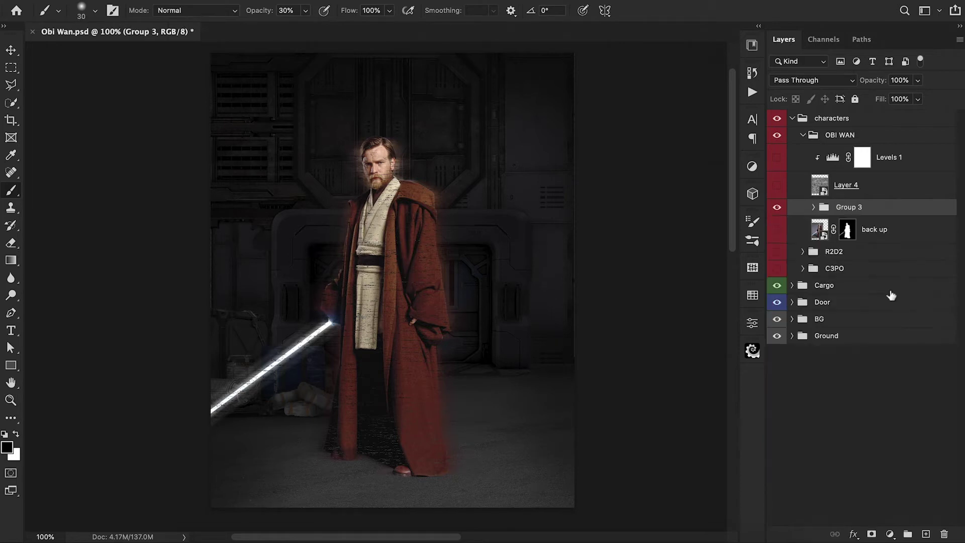
double_click(849, 207)
- Name the group 'Obi wan' and clip a colorized Hue/Saturation: hue 206, saturation 48, lightness +9
text(Obi wan)
key(Return)
click(890, 534)
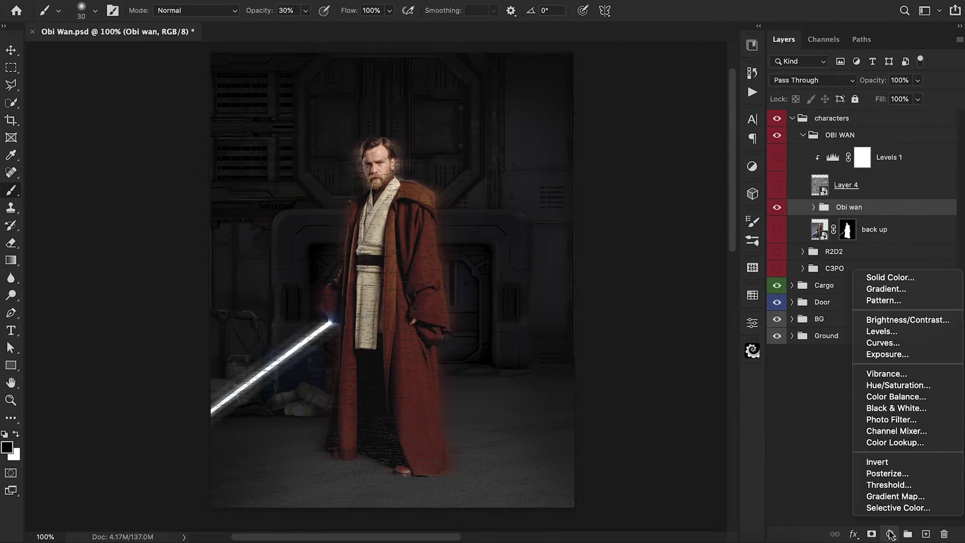
click(897, 385)
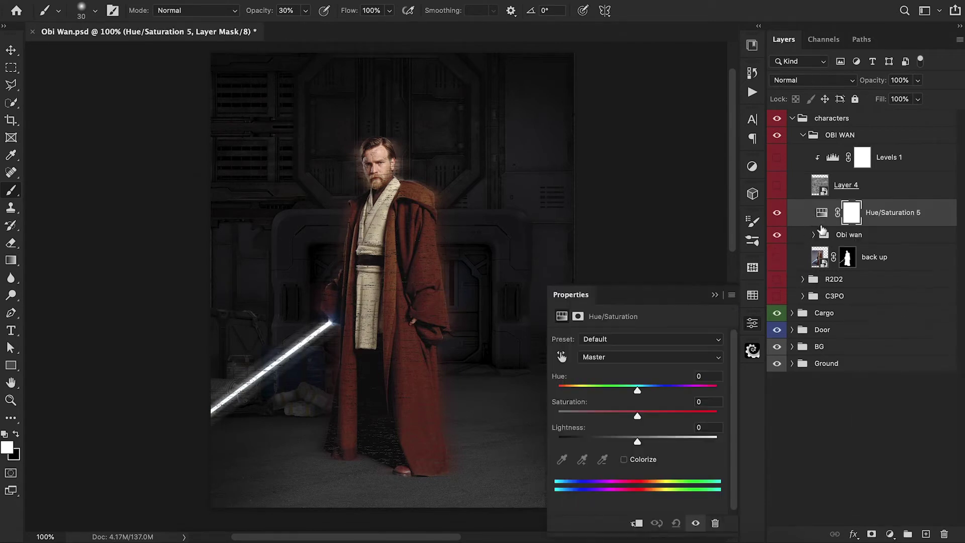
alt+click(820, 220)
click(623, 459)
drag(559, 390, 647, 392)
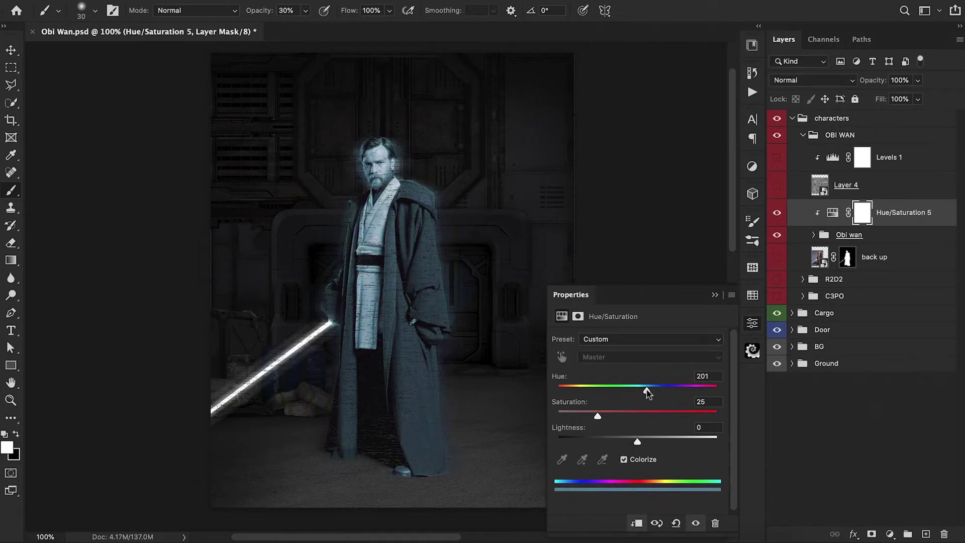
drag(597, 419, 628, 421)
scroll(428, 355, left, 1)
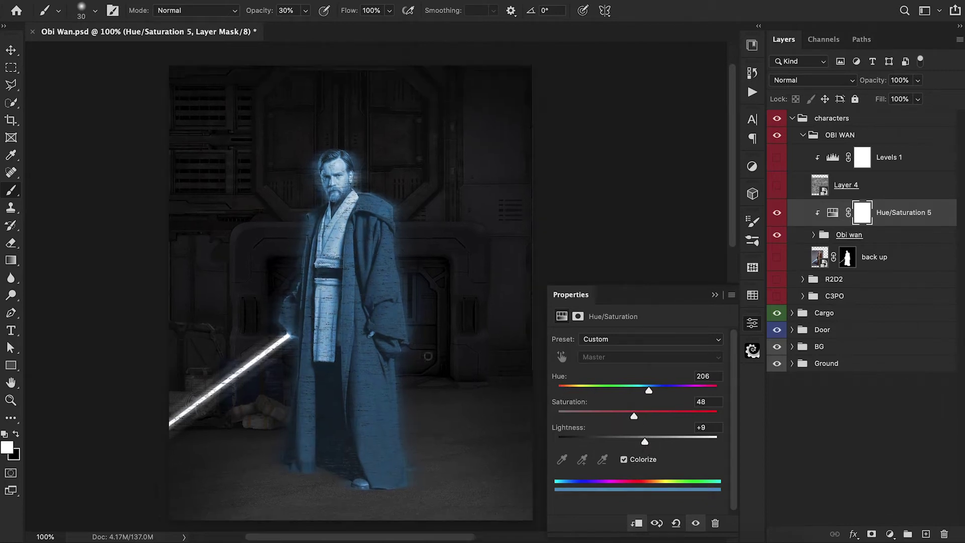
click(715, 295)
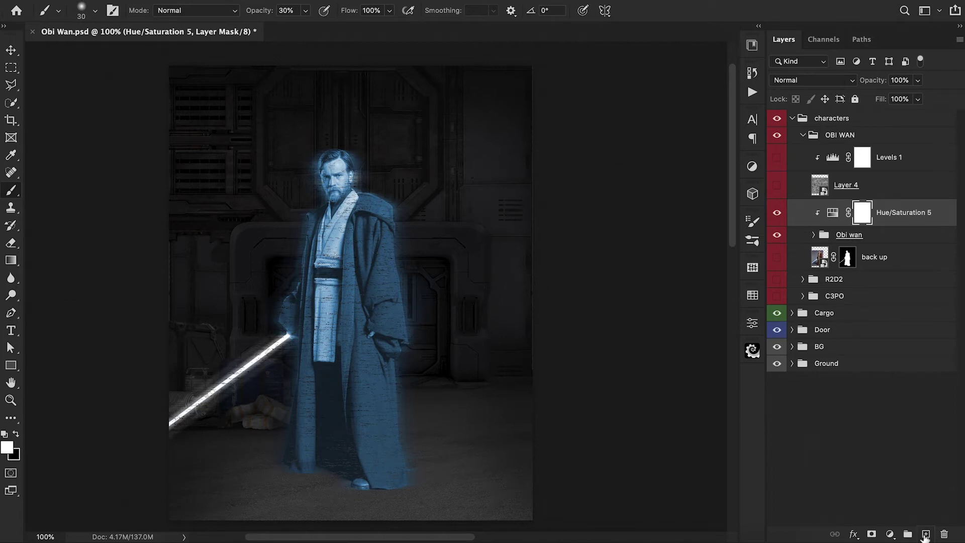
- Add a new layer and set the foreground to a light blue, #63baff, sampled from Obi-Wan
click(925, 534)
key(i)
click(324, 172)
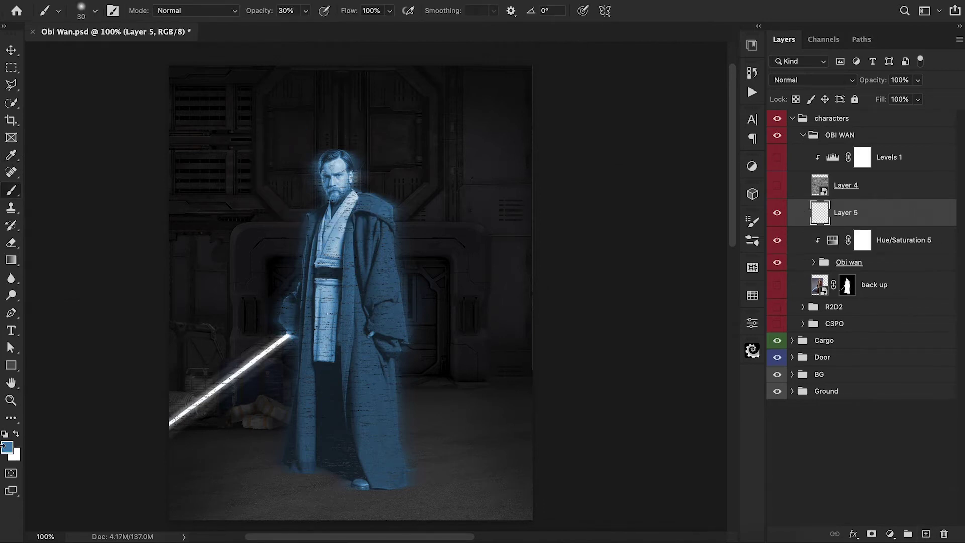
click(7, 446)
click(698, 20)
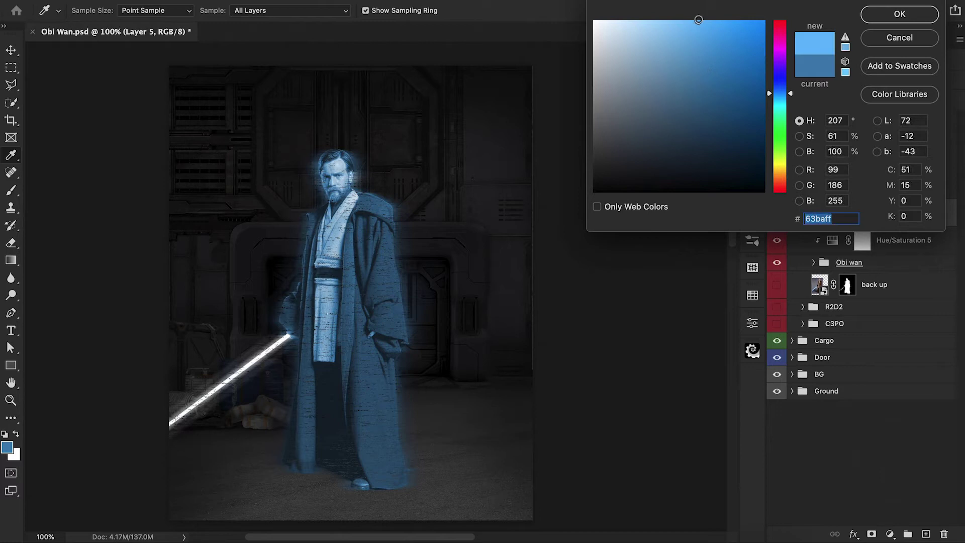
click(899, 14)
- Paint a soft 20% glow in a straight line along the lightsaber
key(b)
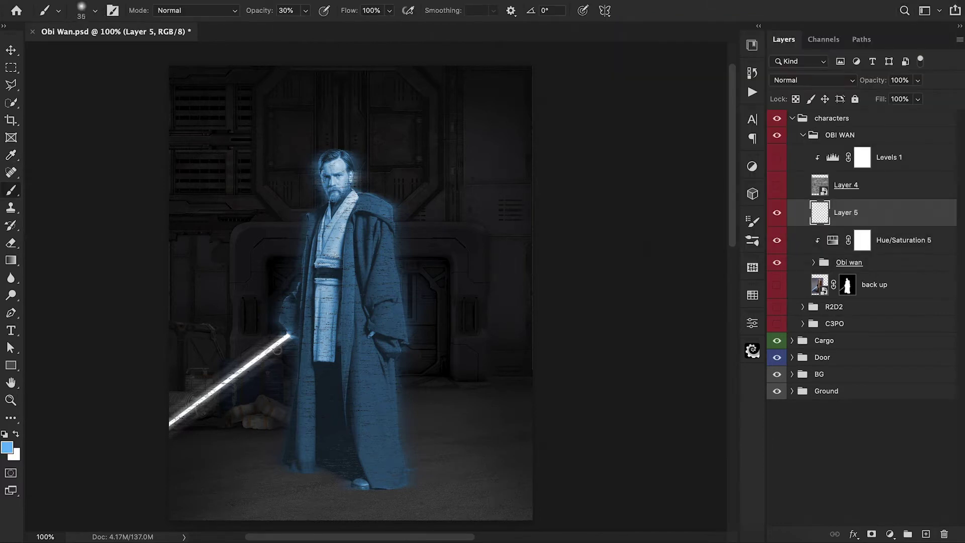
ctrl+alt+drag(277, 349, 288, 349)
key(2)
click(285, 342)
shift+click(157, 429)
key(bracketleft)
key(bracketleft)
key(bracketleft)
key(bracketleft)
key(bracketleft)
key(bracketleft)
key(bracketleft)
key(bracketleft)
key(bracketleft)
key(bracketleft)
key(bracketleft)
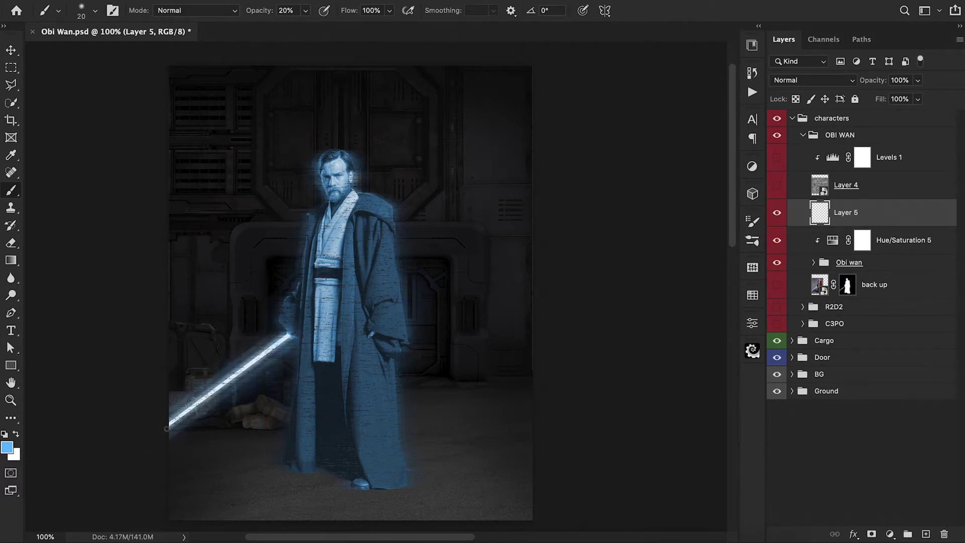
scroll(275, 414, up, 2)
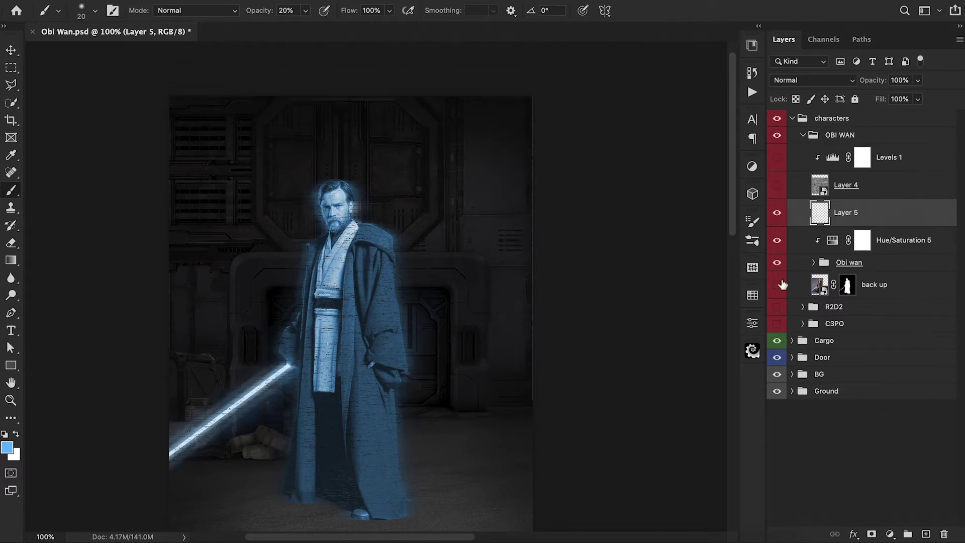
- Mask the blur trail under the lightsaber on the Obi wan group and add a mask to Layer 5
click(870, 264)
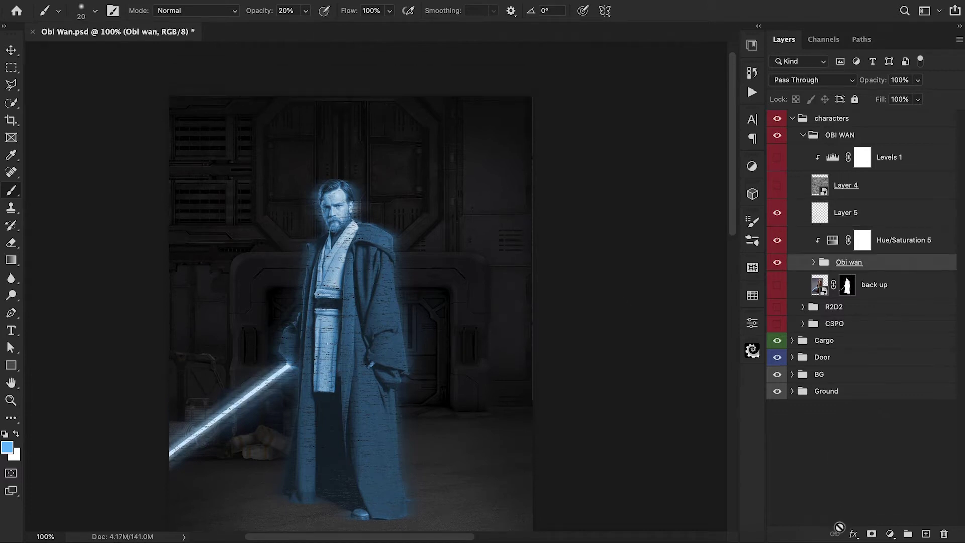
click(871, 534)
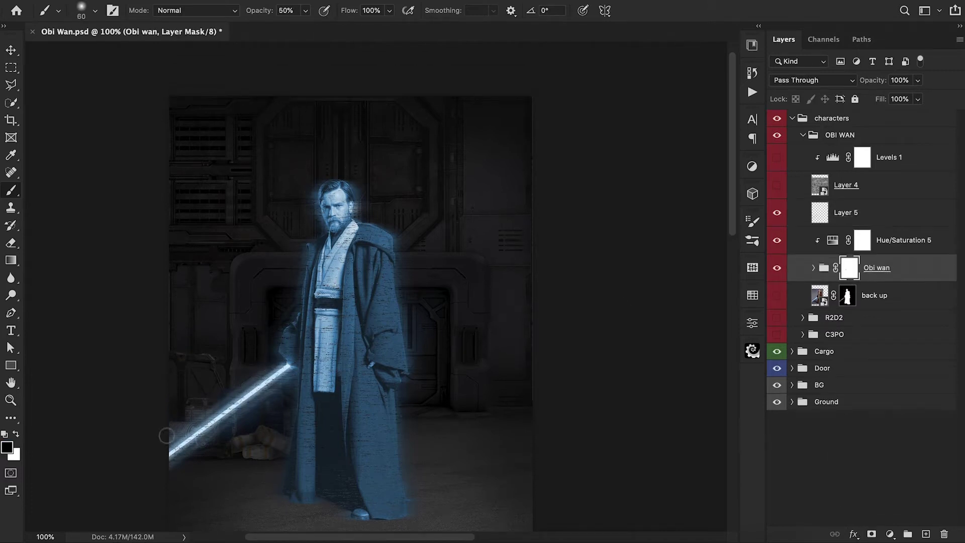
drag(280, 392, 175, 472)
click(820, 216)
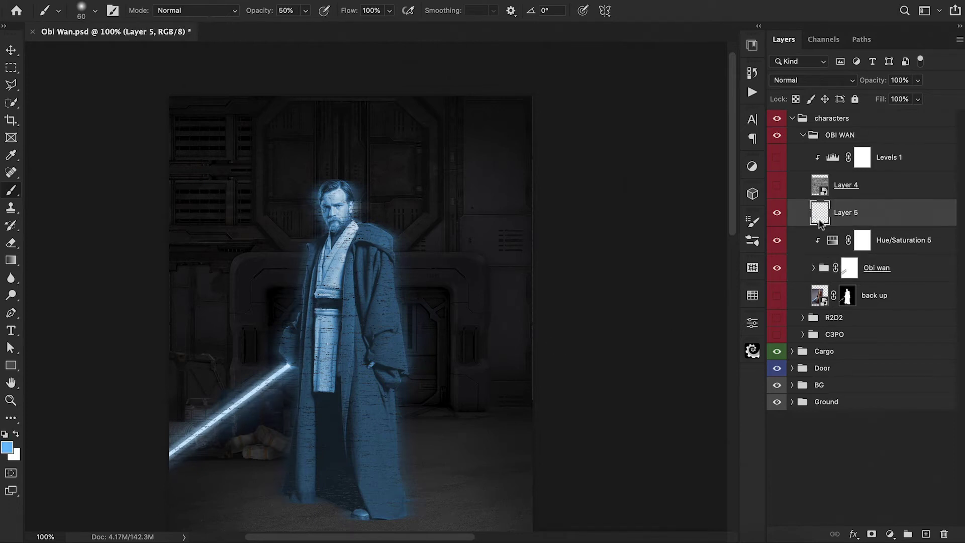
click(872, 534)
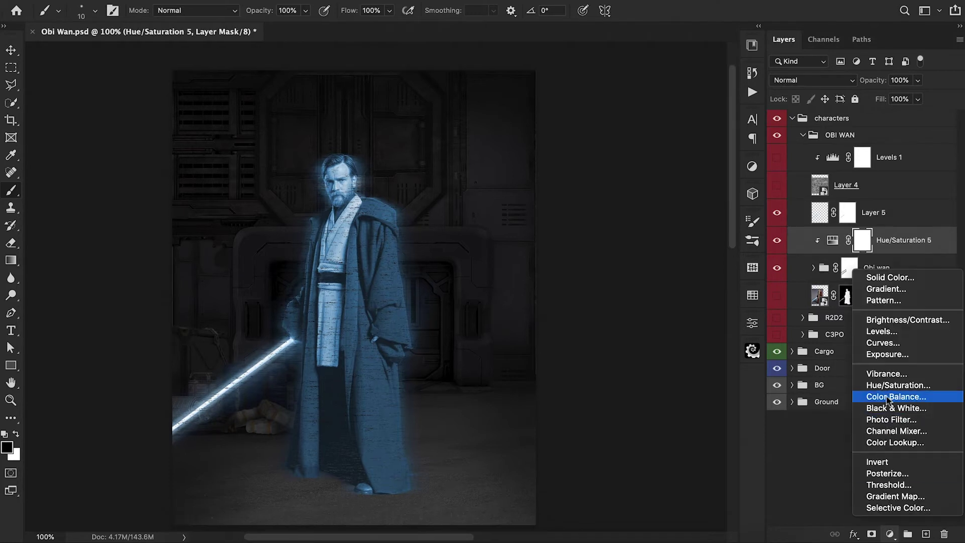
- Add a clipped Levels adjustment that brightens Obi-Wan's highlights and slightly darkens shadows
click(830, 306)
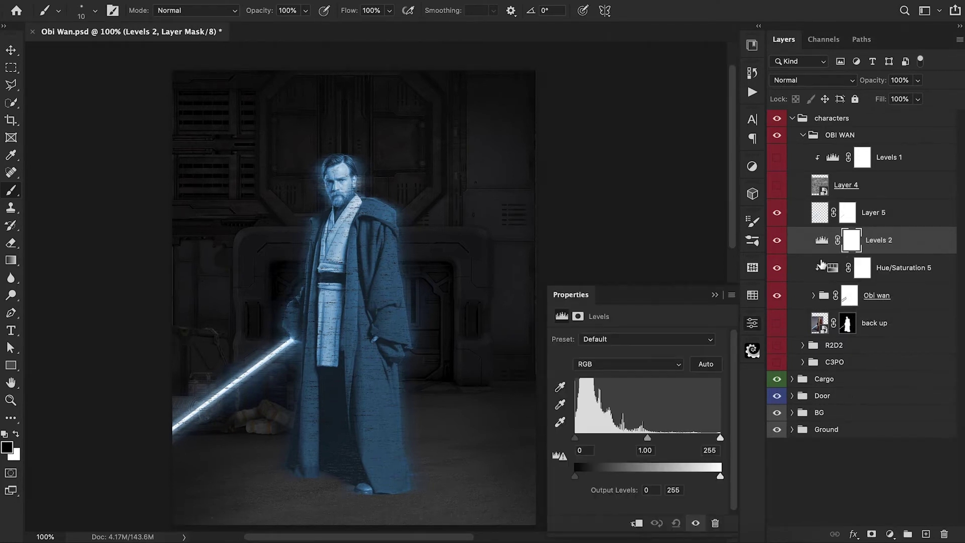
alt+click(821, 254)
drag(719, 440, 703, 441)
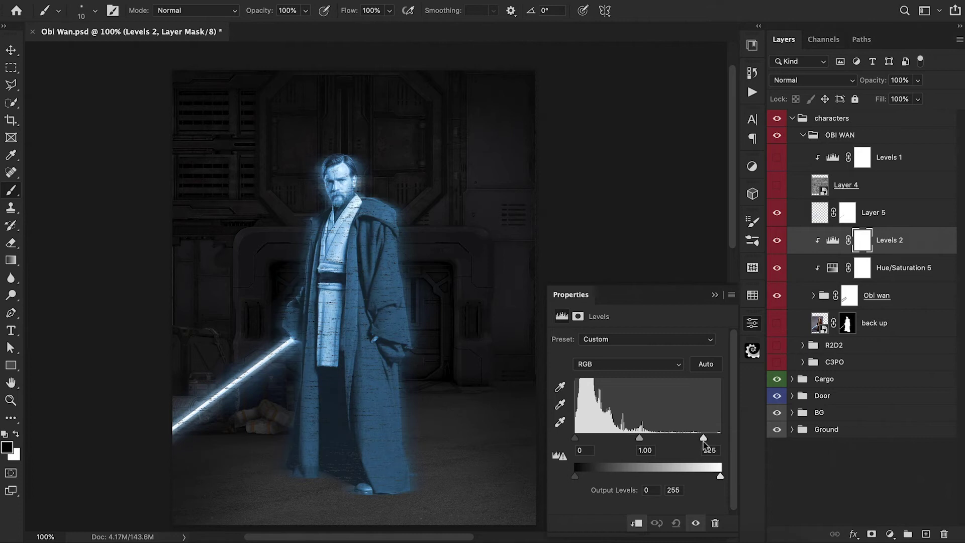
drag(579, 442, 583, 442)
drag(642, 440, 643, 441)
click(714, 294)
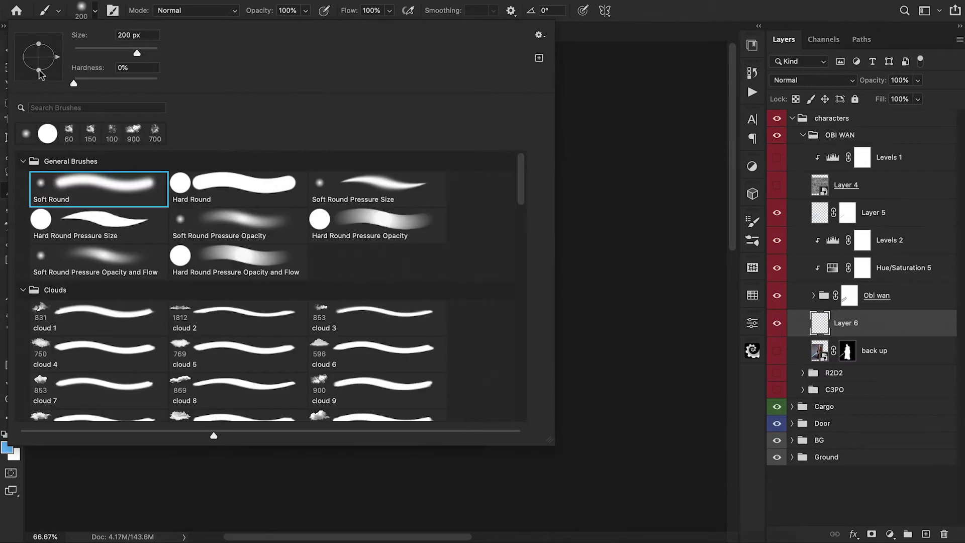
- With a flattened 900 px soft brush at 10% opacity, paint faint blue glow around the robe
drag(39, 70, 39, 66)
click(621, 152)
key(shift+Right)
key(shift+Right)
key(shift+Right)
key(shift+Right)
key(shift+Right)
key(shift+Right)
key(])
key(])
key(])
key(])
key(])
key(])
key(])
key(])
key(1)
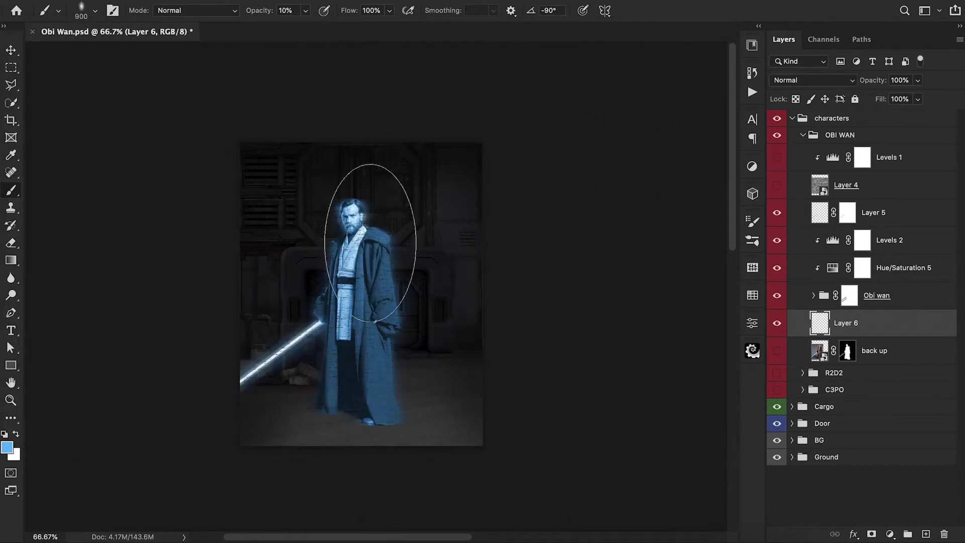
click(353, 254)
click(369, 301)
click(336, 326)
click(339, 367)
click(370, 373)
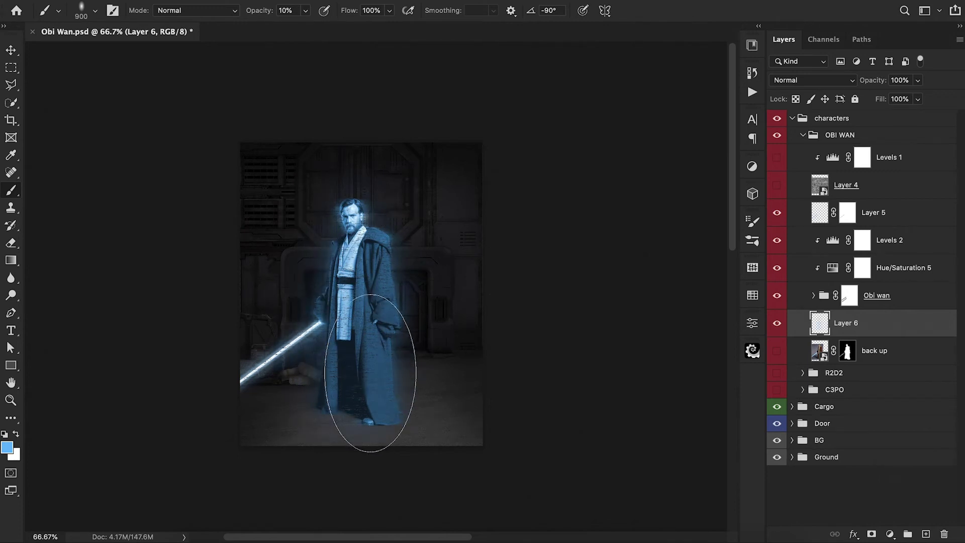
- Strengthen the glow left of the robe, then at 600 px brighten glow around the head and floor
click(339, 304)
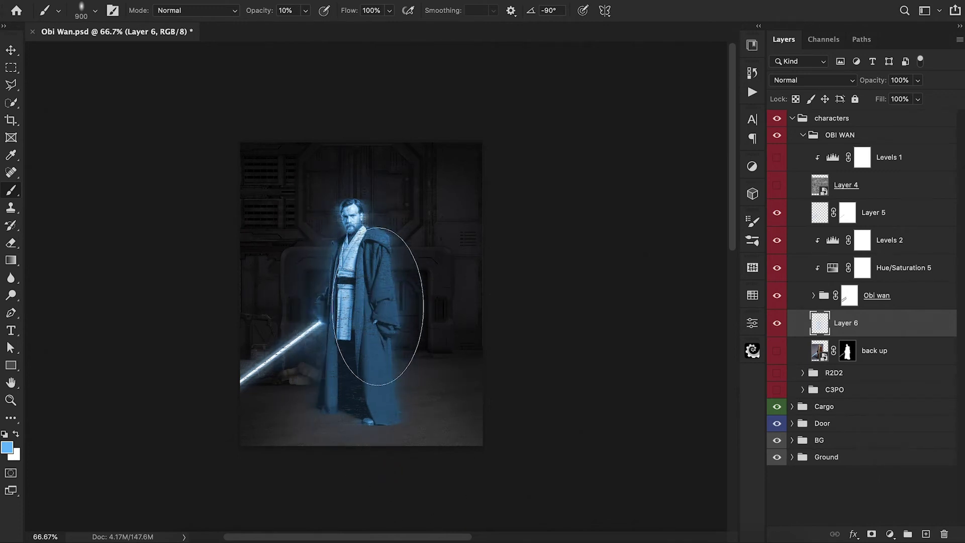
key(bracketleft)
key(bracketleft)
key(bracketleft)
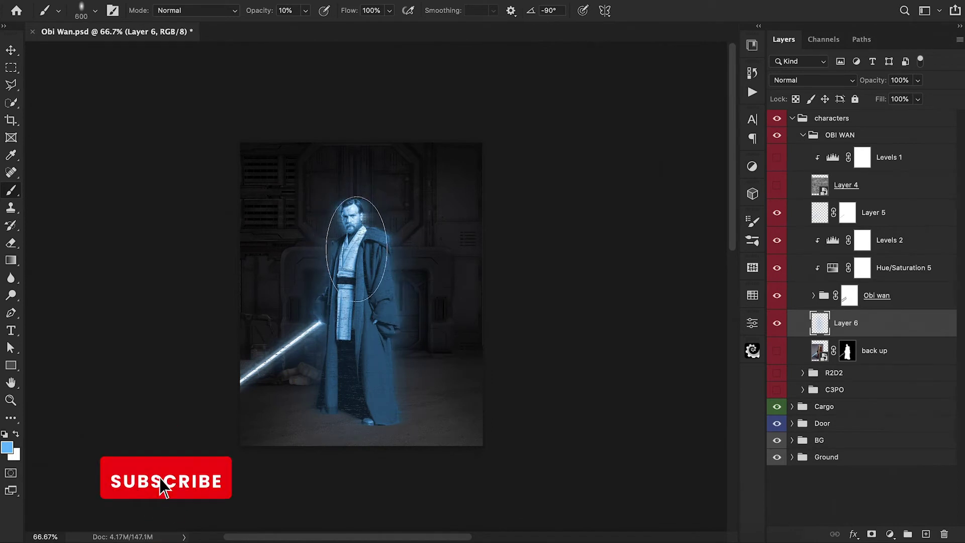
click(356, 233)
mouse_move(377, 366)
mouse_down()
mouse_move(391, 386)
mouse_move(330, 387)
mouse_move(354, 426)
mouse_up()
click(336, 437)
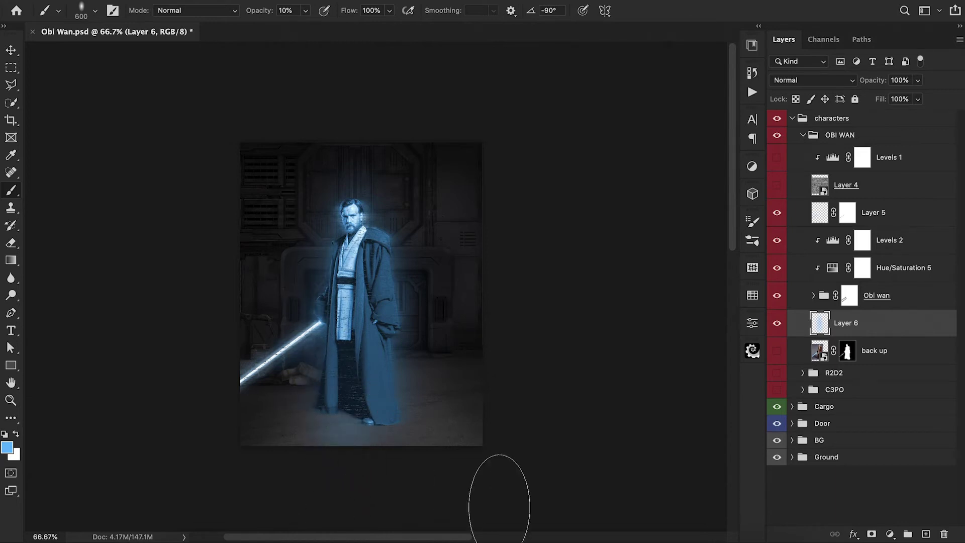
- Collapse the OBI WAN group, show and expand the R2D2 group, and select r2d2
scroll(499, 505, right, 2)
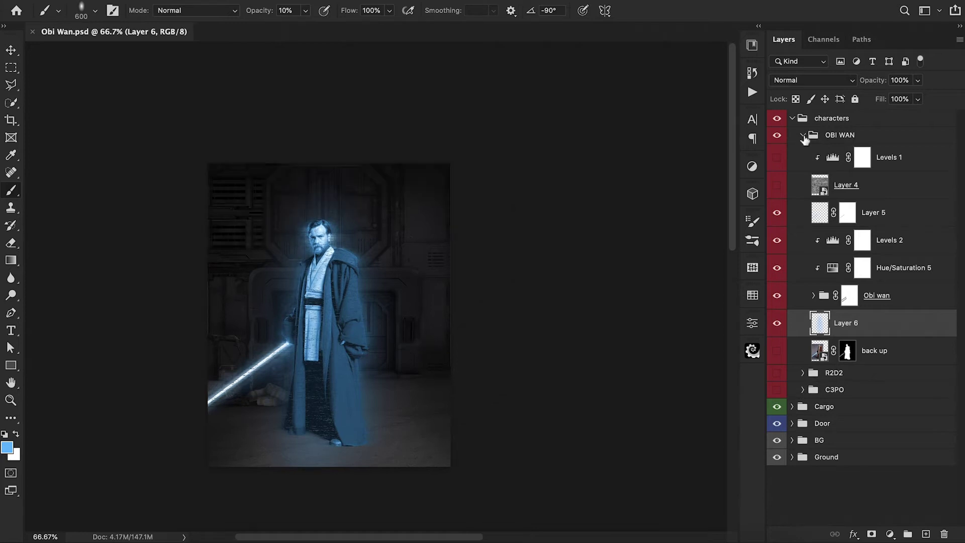
click(802, 135)
click(777, 153)
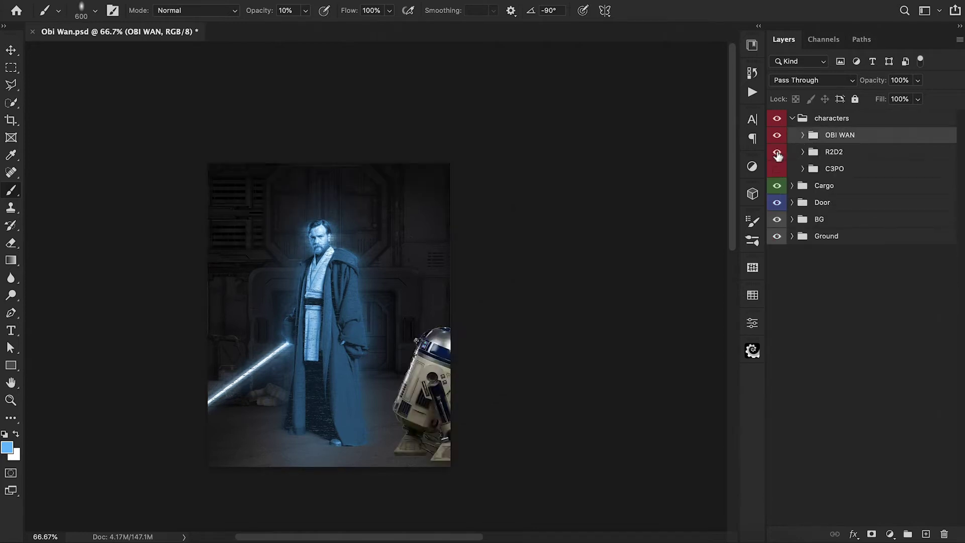
click(802, 152)
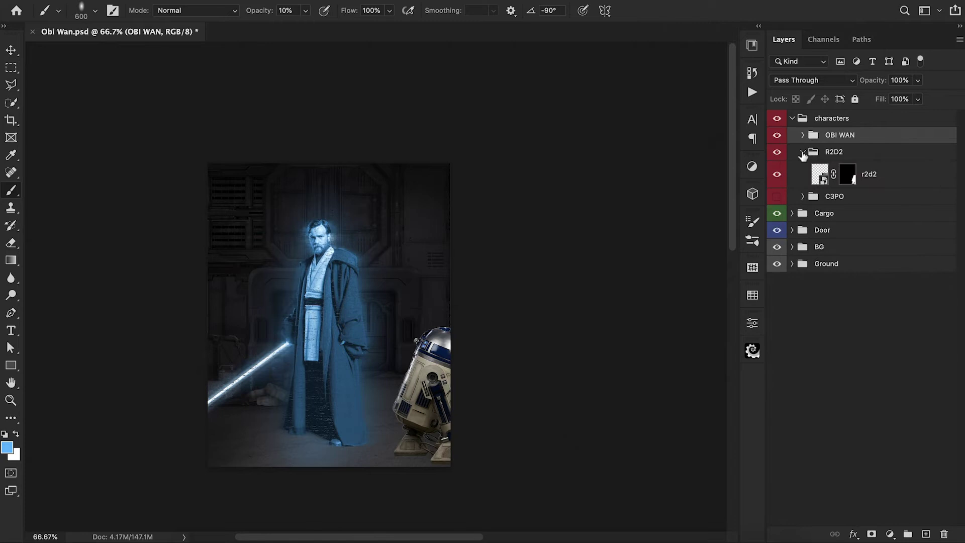
click(877, 184)
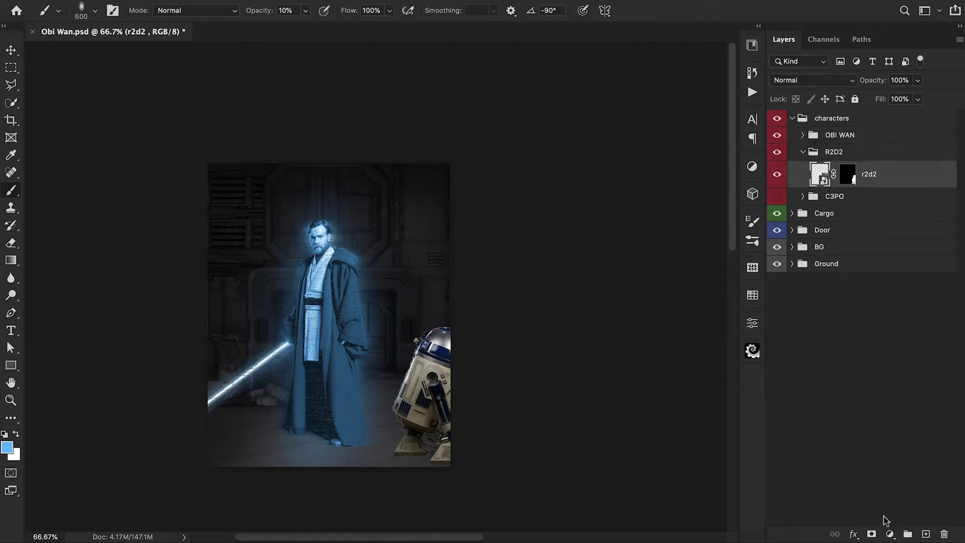
- Duplicate r2d2 as a smart object named r2d2, renaming the original 'back up' and hiding it
key(super+j)
right_click(887, 186)
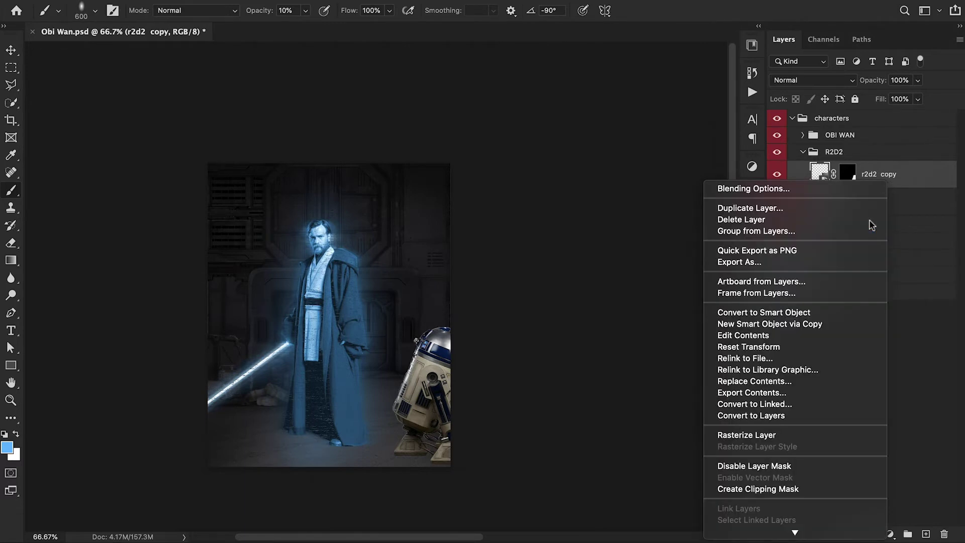
click(826, 312)
double_click(863, 203)
text(ba)
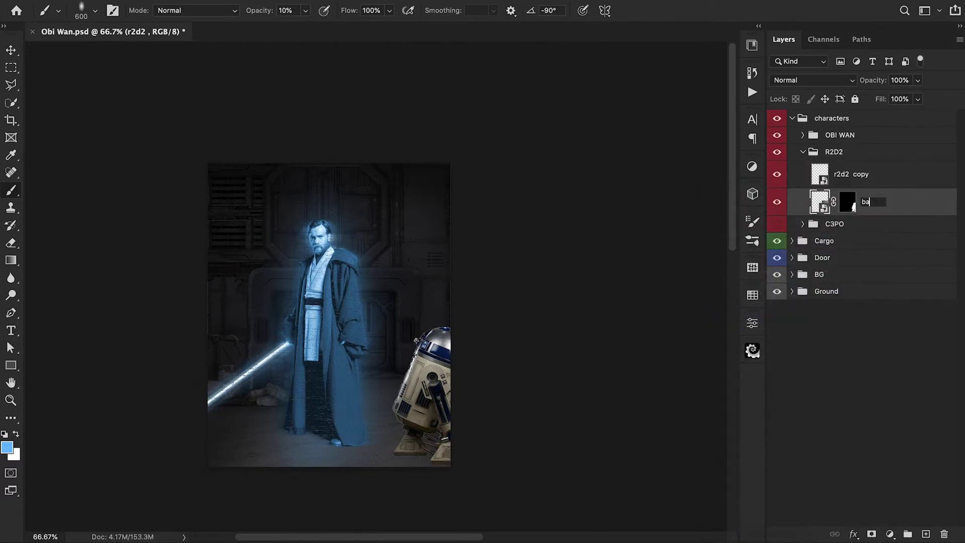
text(ck up)
key(Return)
click(777, 201)
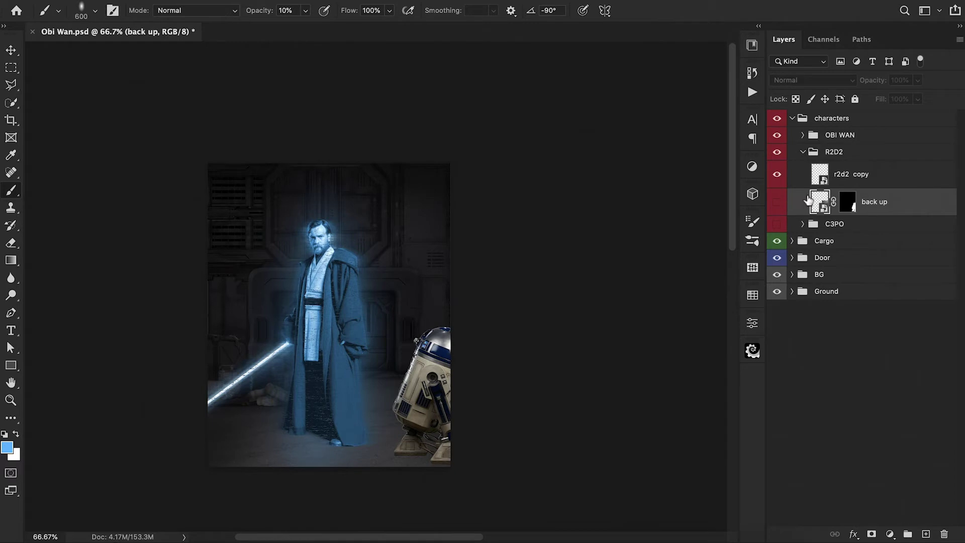
double_click(860, 174)
key(Right)
key(BackSpace)
key(Return)
- Add a Levels adjustment clipped to r2d2 with input levels 13, 1.09 and 231
click(890, 533)
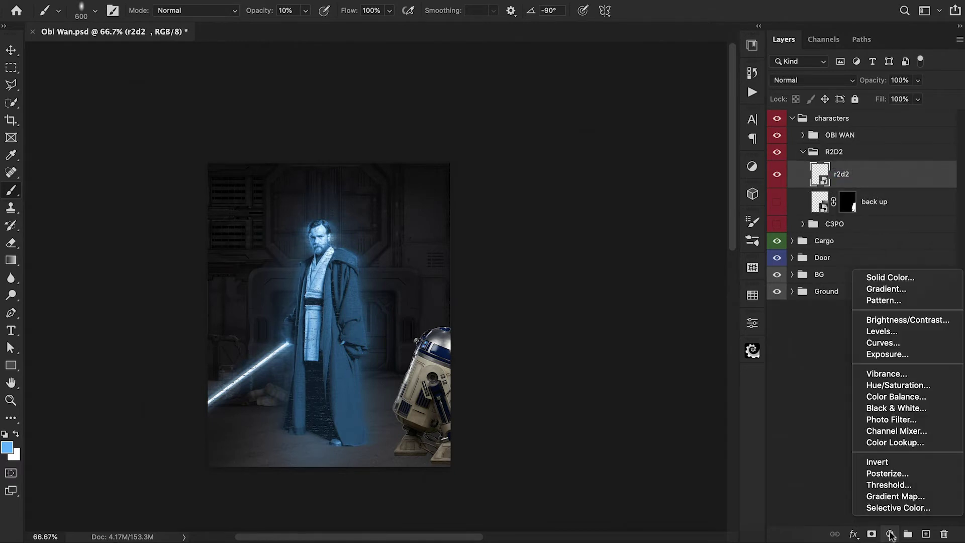
click(877, 330)
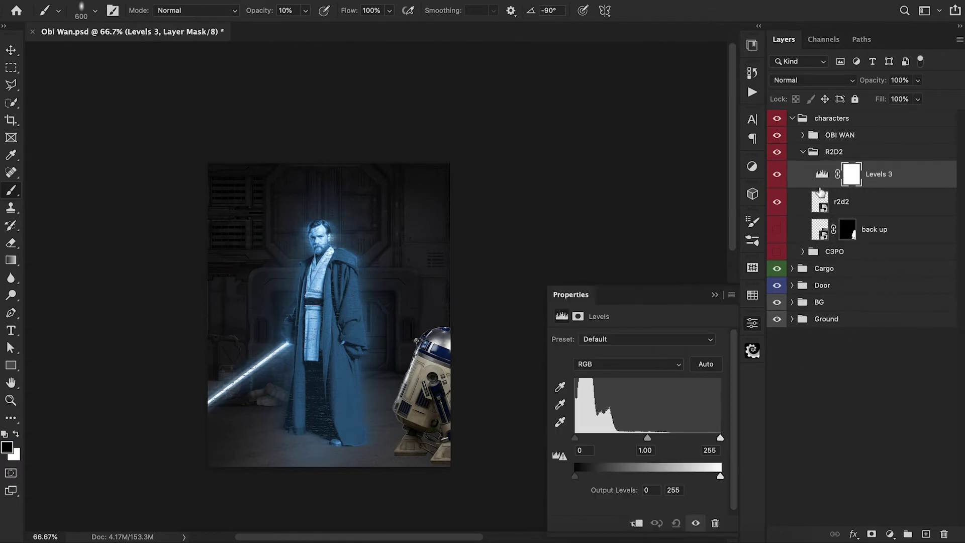
alt+click(821, 188)
drag(720, 439, 699, 439)
drag(574, 438, 582, 438)
drag(640, 438, 638, 441)
drag(700, 440, 708, 440)
click(714, 294)
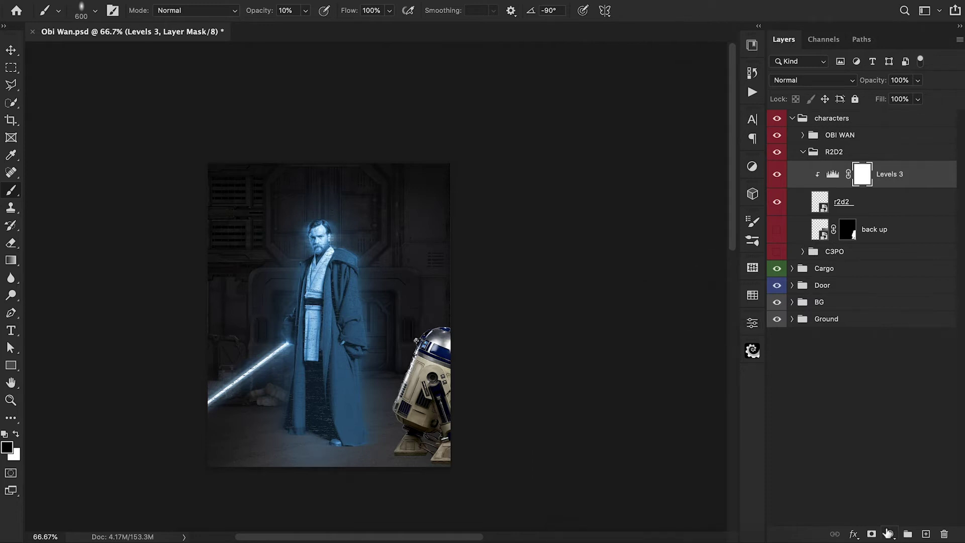
- Add an Exposure adjustment clipped to R2D2 with exposure lowered to darken it
click(888, 533)
click(877, 354)
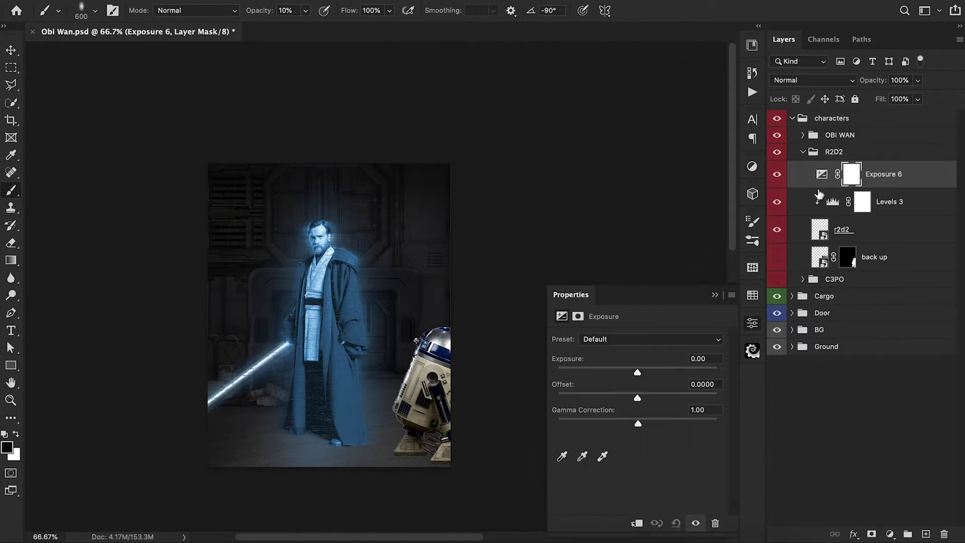
alt+click(819, 195)
drag(634, 371, 583, 378)
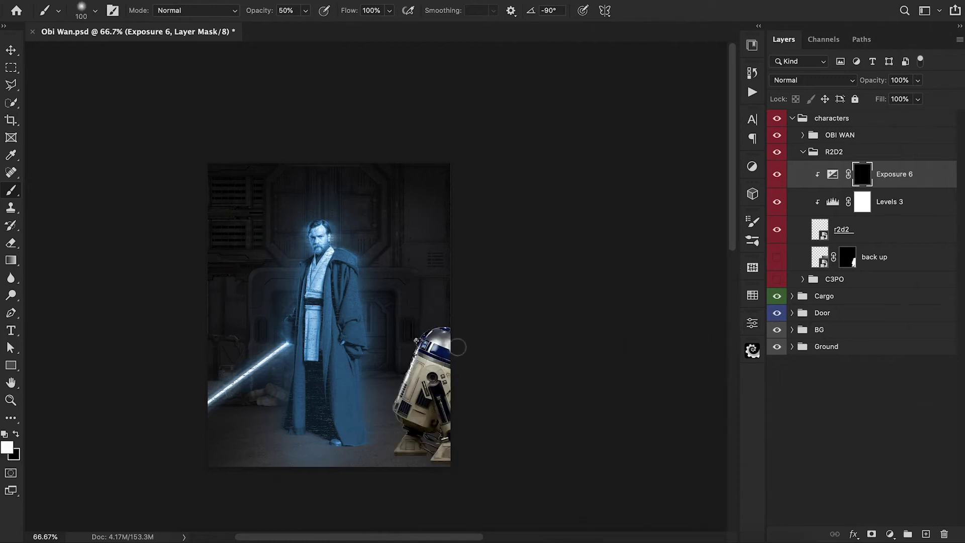
- Paint the Exposure mask over R2D2's body, dome and feet at 20% then 10% opacity
mouse_move(458, 346)
mouse_down()
mouse_move(458, 411)
mouse_move(419, 445)
mouse_up()
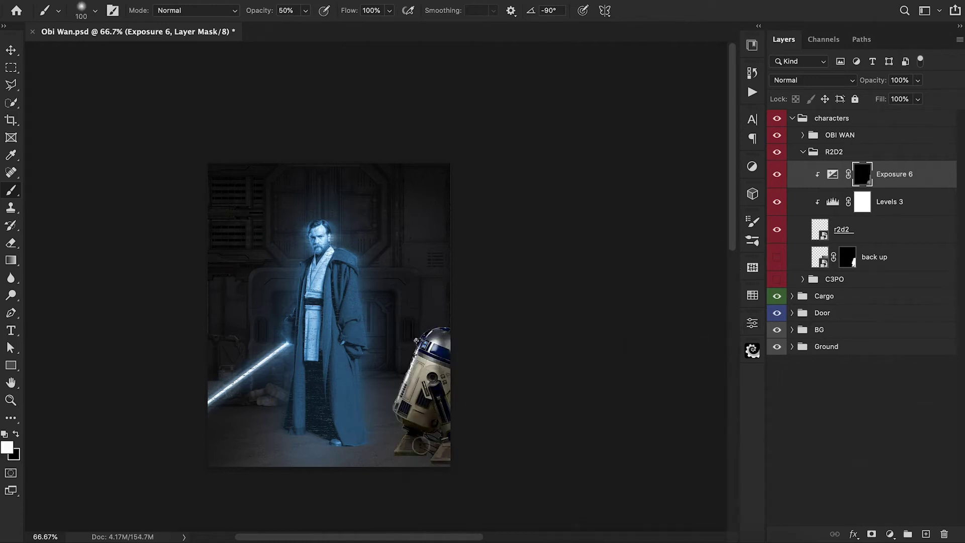
drag(446, 366, 452, 411)
key(2)
mouse_move(434, 346)
mouse_down()
mouse_move(406, 401)
mouse_move(413, 450)
mouse_move(426, 417)
mouse_move(424, 437)
mouse_move(442, 460)
mouse_move(451, 354)
mouse_move(442, 364)
mouse_up()
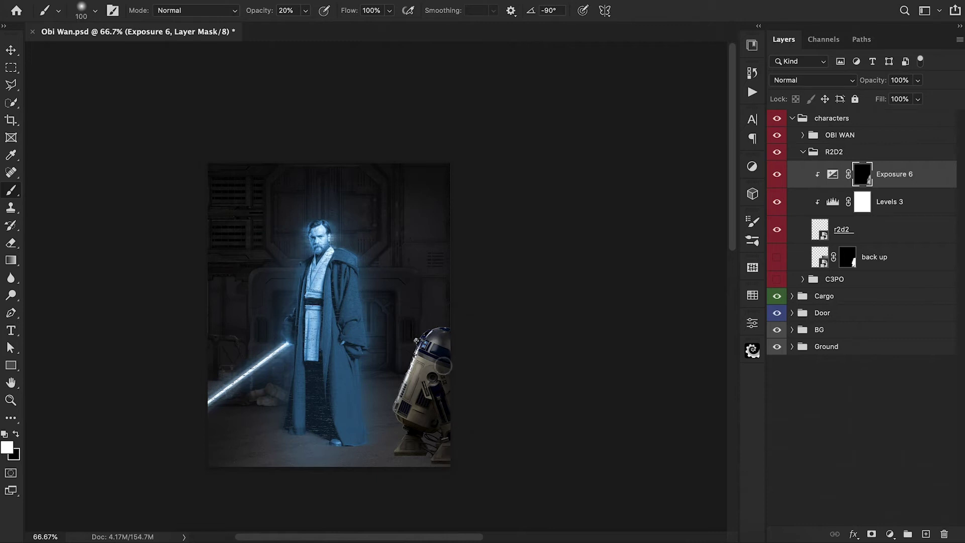
key(1)
mouse_move(413, 399)
mouse_down()
mouse_move(400, 422)
mouse_move(432, 472)
mouse_move(462, 463)
mouse_up()
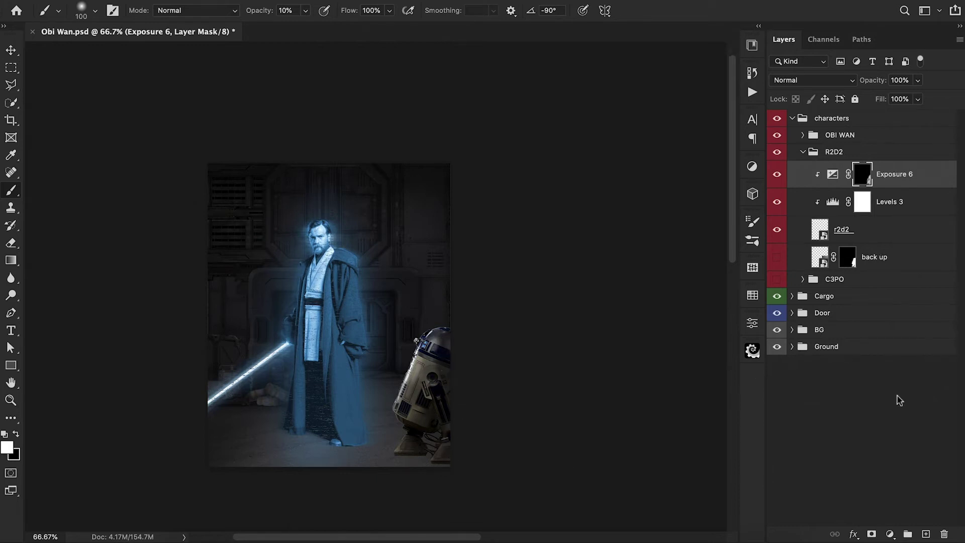
- Add a Color Balance with midtones Cyan -10 and Blue +25 at 89% opacity
click(890, 534)
click(890, 396)
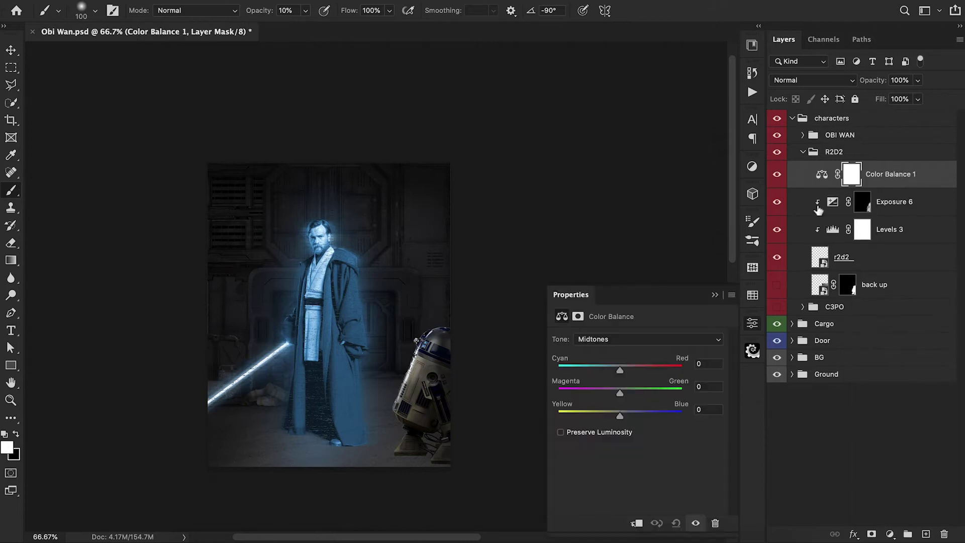
drag(619, 415, 628, 415)
click(624, 345)
click(625, 347)
drag(620, 370, 614, 371)
drag(621, 417, 637, 416)
click(617, 338)
click(618, 328)
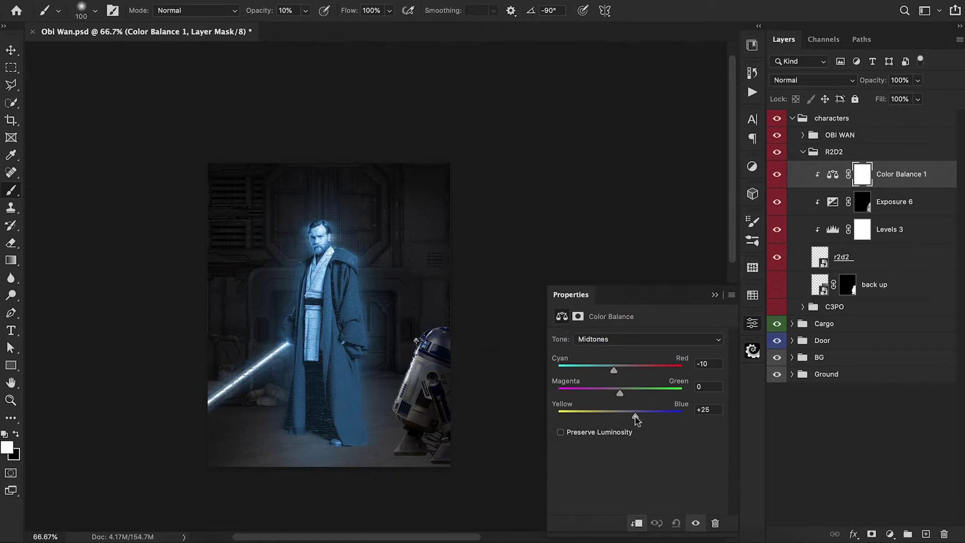
click(714, 295)
mouse_move(873, 81)
mouse_down()
mouse_move(853, 96)
mouse_move(866, 87)
mouse_up()
click(878, 260)
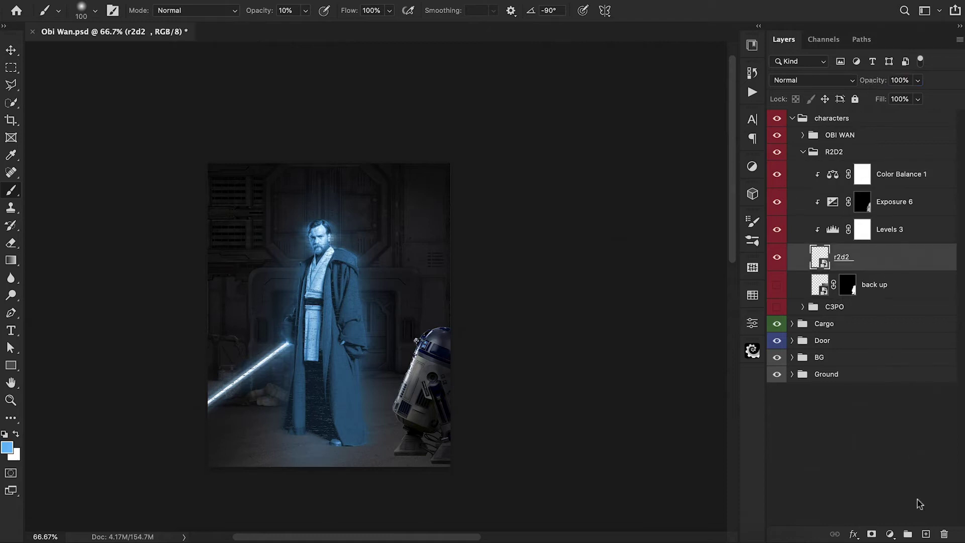
- Add Layer 7 under r2d2, set the foreground colour to near-black, and collapse the R2D2 group
super+click(925, 534)
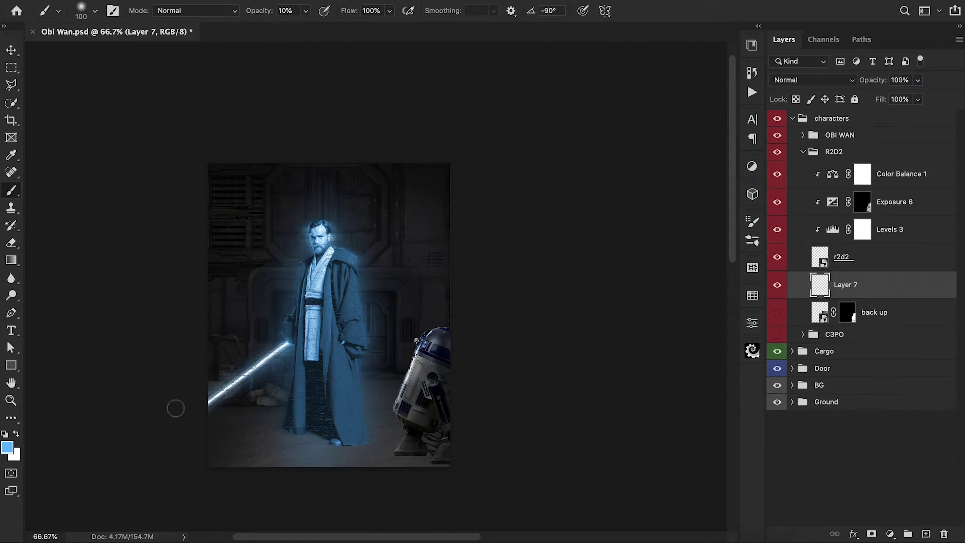
click(7, 447)
click(747, 177)
drag(747, 178, 757, 183)
click(757, 189)
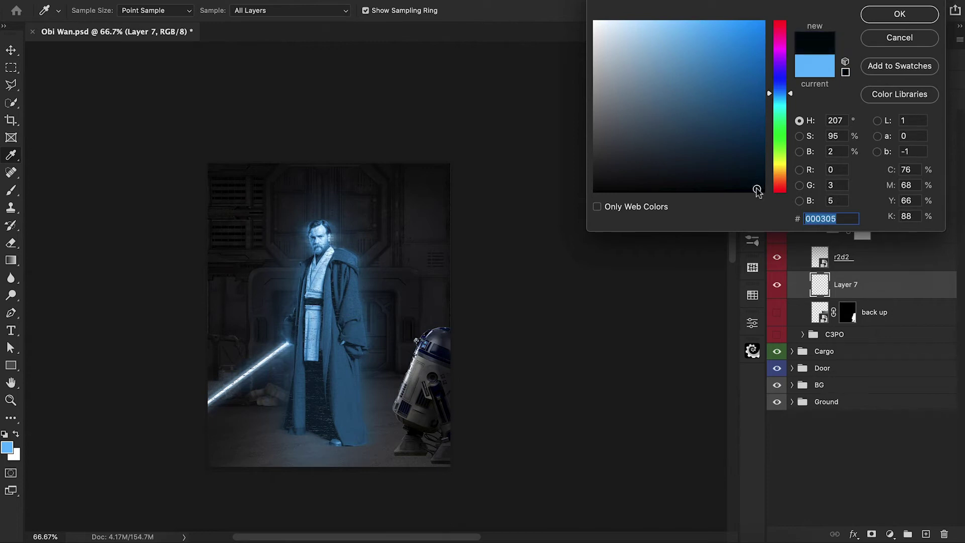
click(632, 187)
click(897, 17)
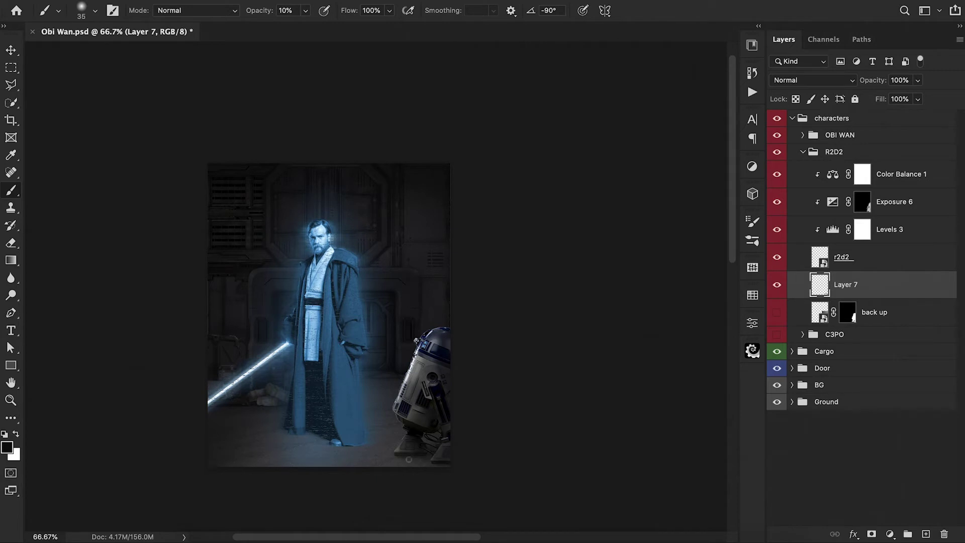
click(803, 153)
- Show the C3PO group and merge copies of Layer 3 and c3po 1 into one layer
click(777, 169)
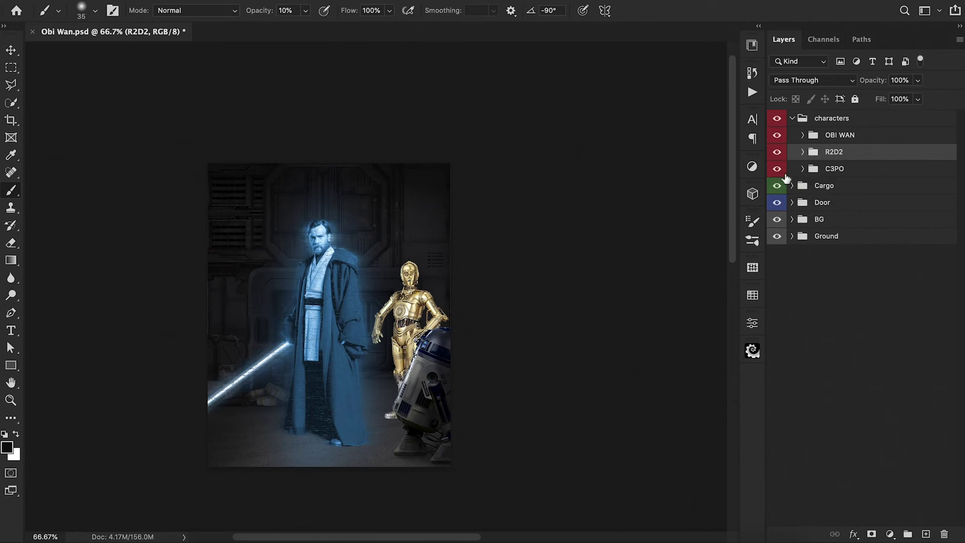
click(803, 169)
click(860, 200)
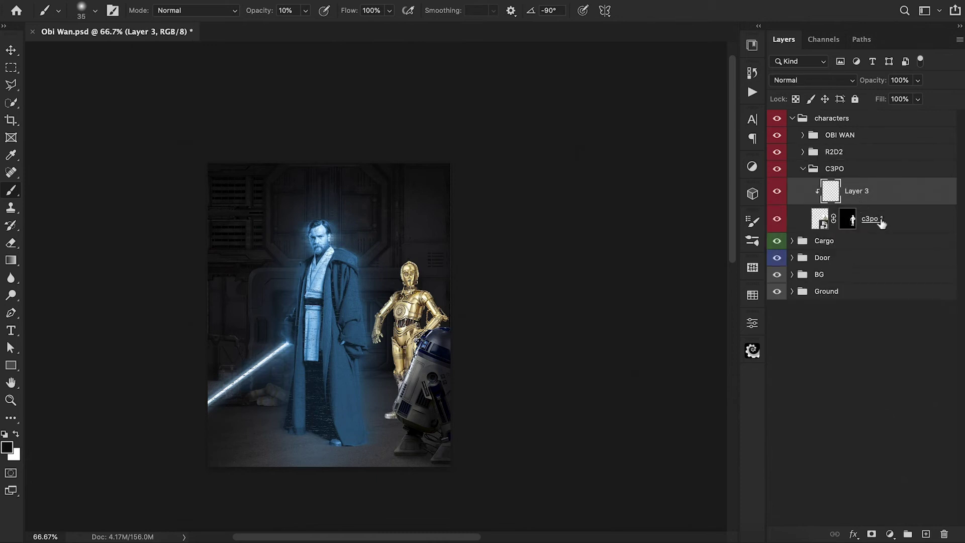
shift+click(880, 223)
key(super+j)
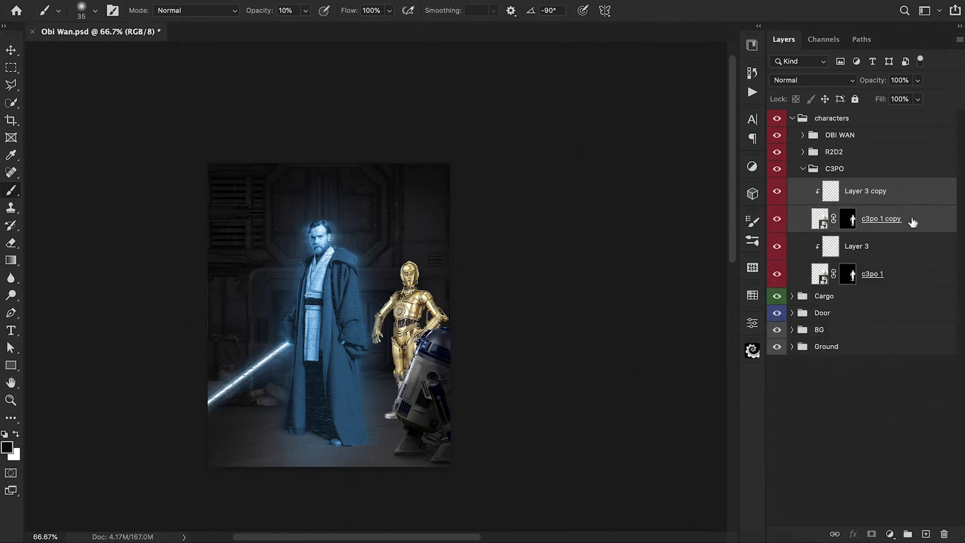
key(super+e)
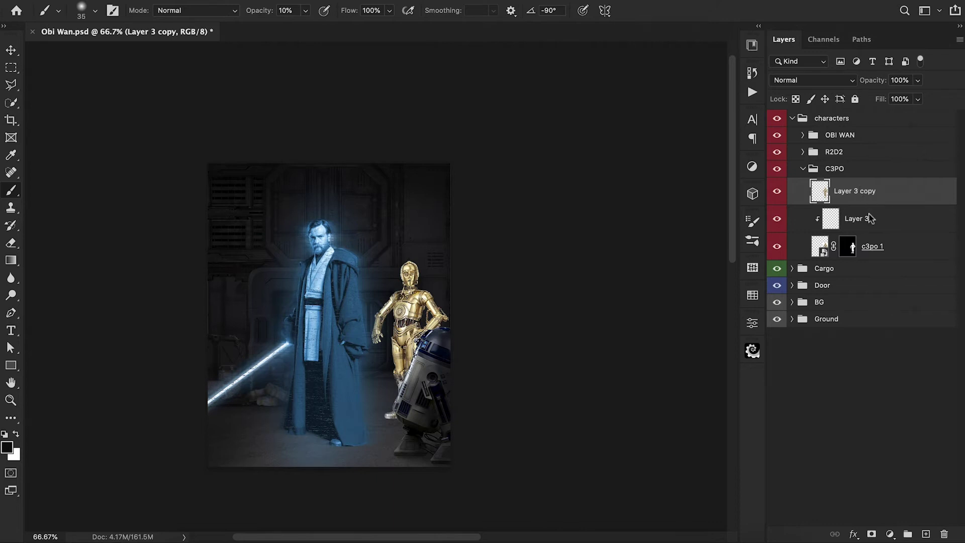
- Group the original Layer 3 and c3po 1 into a group named 'back up'
click(869, 219)
shift+click(890, 250)
key(super+g)
double_click(852, 211)
text(back up)
key(Return)
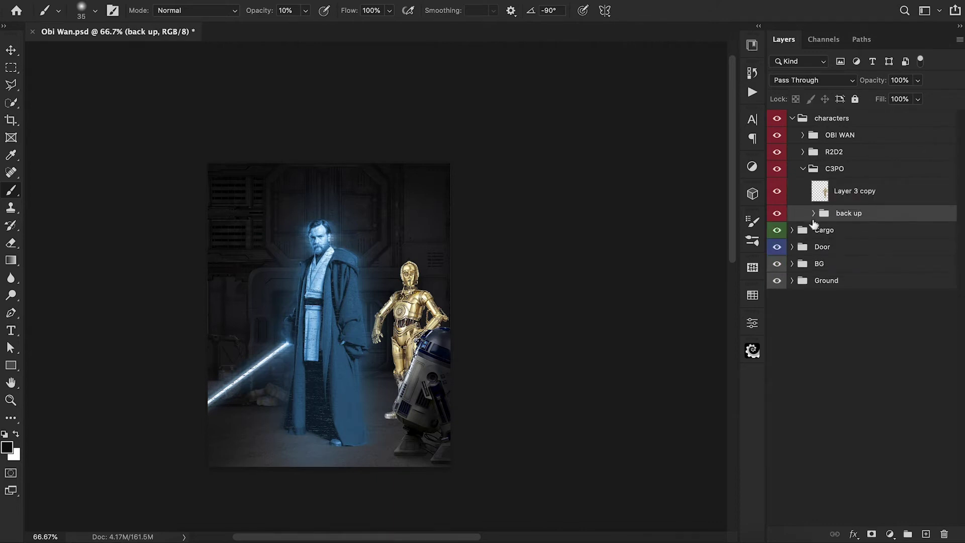
- Convert Layer 3 copy to a smart object and begin renaming it
right_click(847, 194)
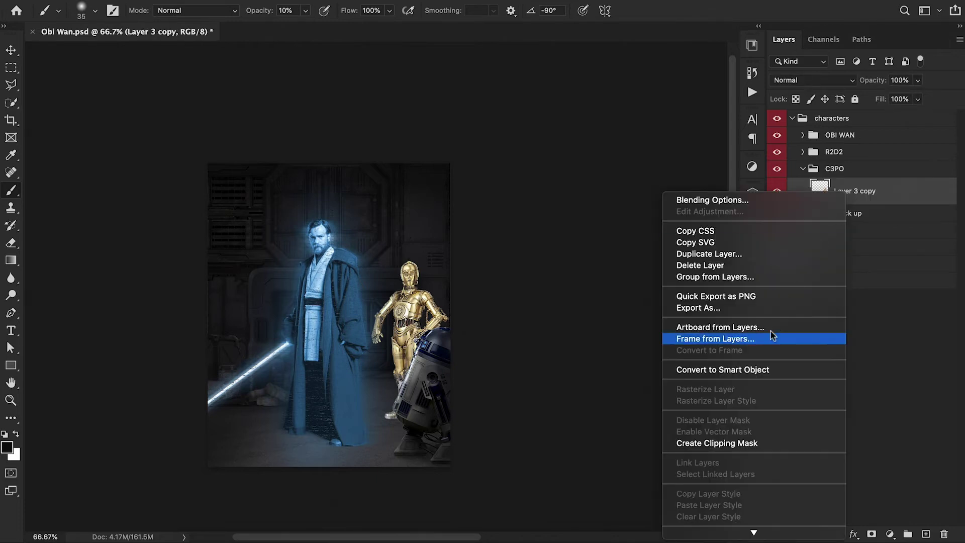
click(769, 370)
double_click(854, 191)
- Name the layer c3po and add a clipped Exposure adjustment lowered to darken him
text(d)
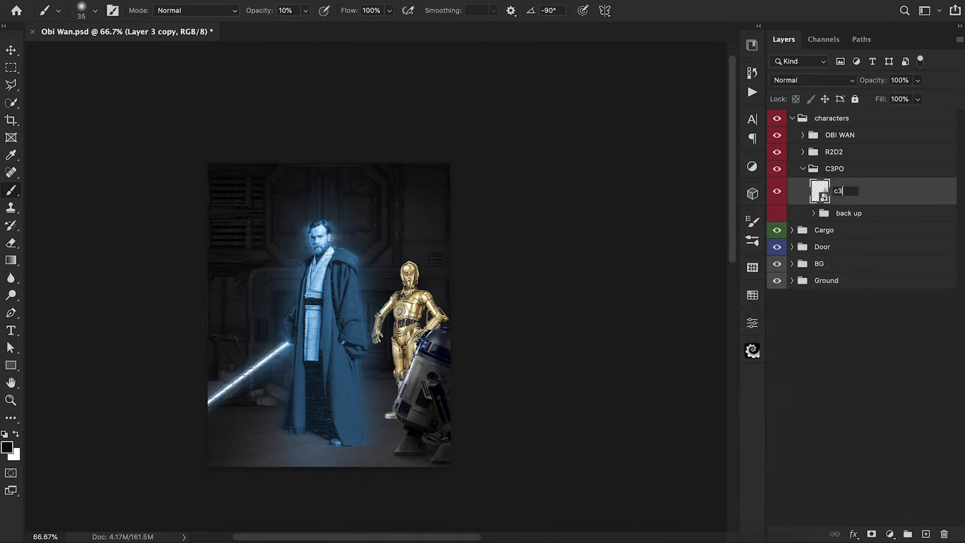
text(3po)
key(Return)
click(890, 534)
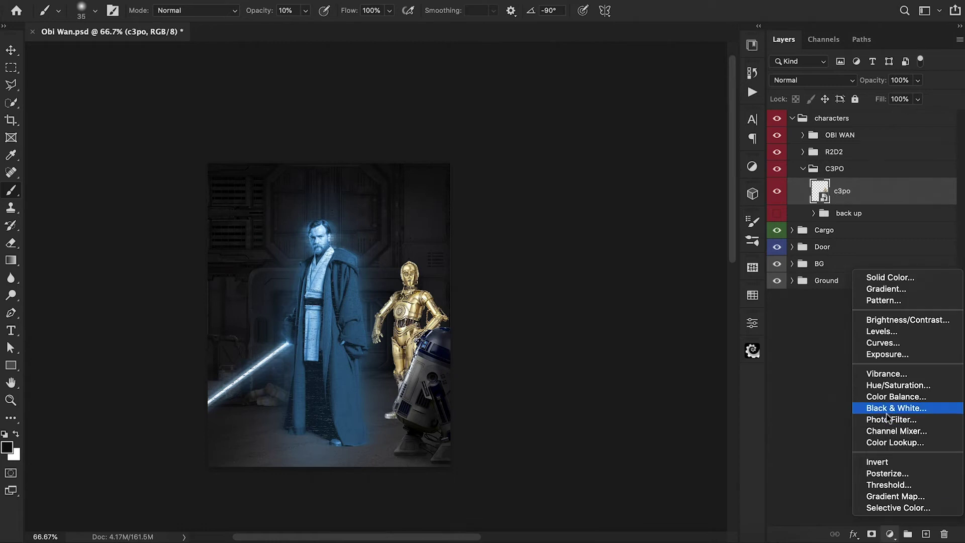
click(887, 355)
alt+click(824, 207)
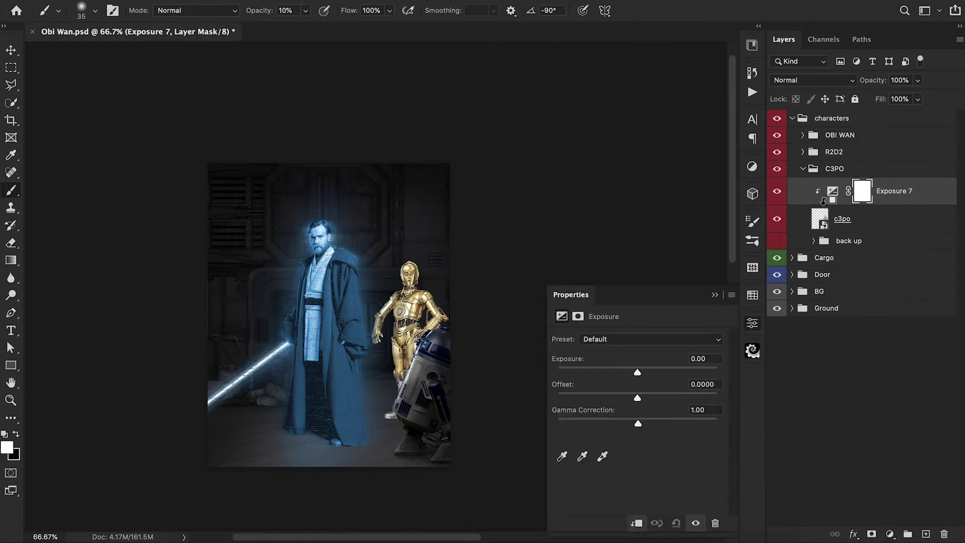
drag(637, 372, 583, 381)
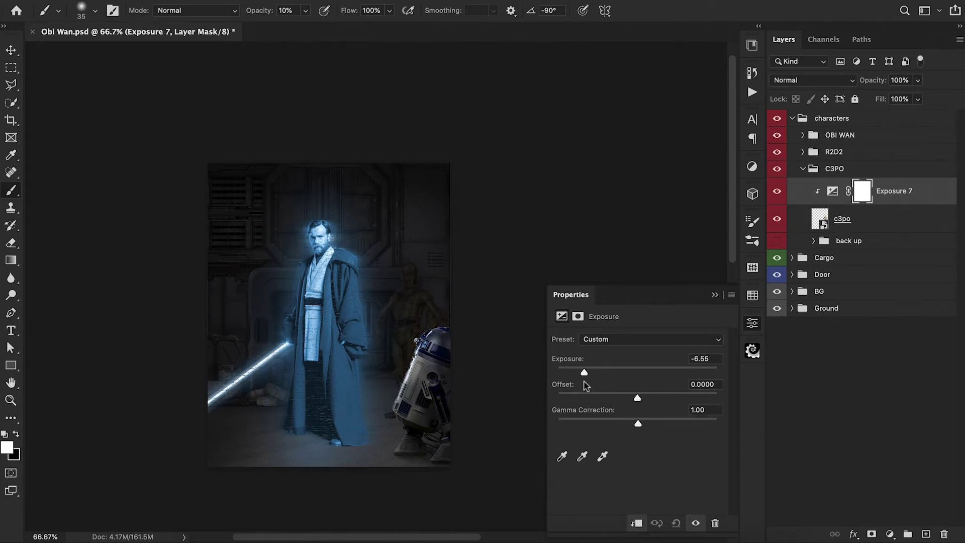
- Brush black at 10–20% on the Exposure mask over C-3PO's chest and waist, then set Saturation to -30
key(0)
key(1)
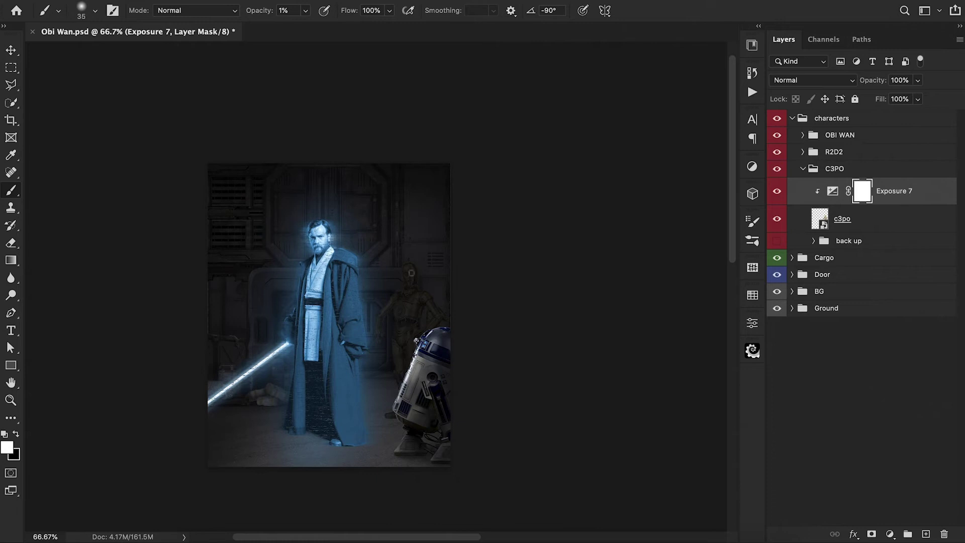
key(x)
key(bracketright)
mouse_move(408, 279)
mouse_down()
mouse_move(401, 311)
mouse_move(409, 271)
mouse_move(400, 349)
mouse_move(406, 330)
mouse_move(394, 301)
mouse_move(378, 320)
mouse_move(383, 420)
mouse_move(409, 354)
mouse_up()
key(2)
mouse_move(411, 307)
mouse_down()
mouse_move(409, 332)
mouse_move(432, 319)
mouse_move(433, 452)
mouse_up()
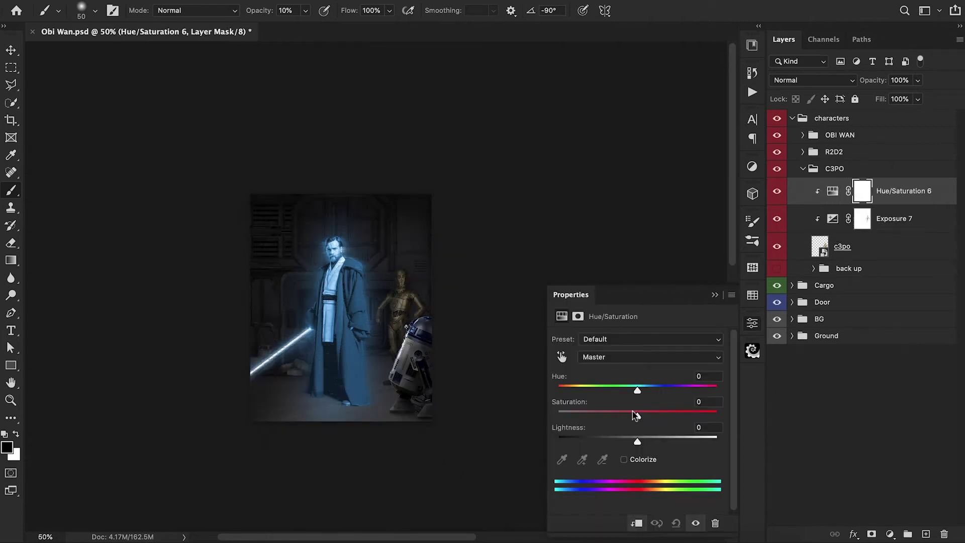
drag(634, 414, 612, 428)
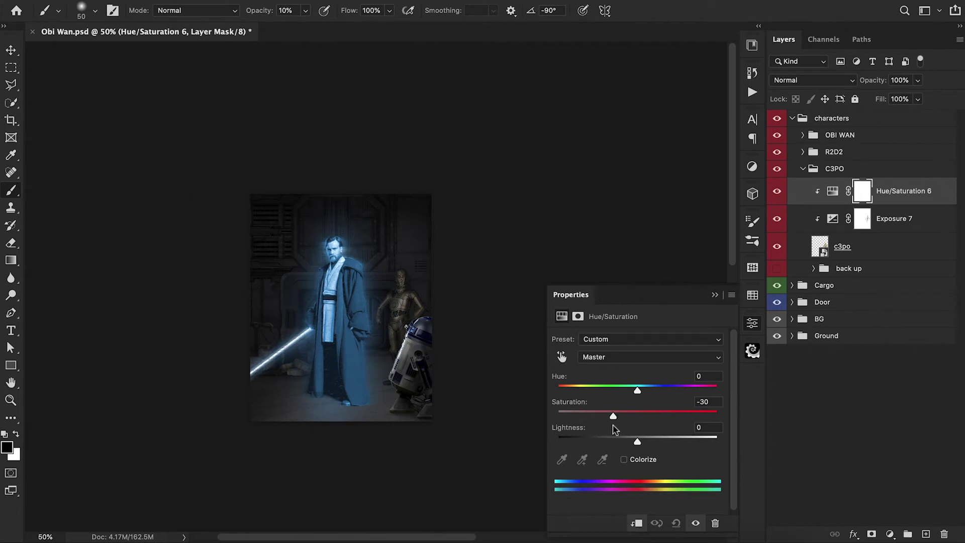
- Add a Color Balance clipped to C-3PO with midtones Blue +10 and Cyan -4, at reduced opacity
click(715, 295)
click(889, 534)
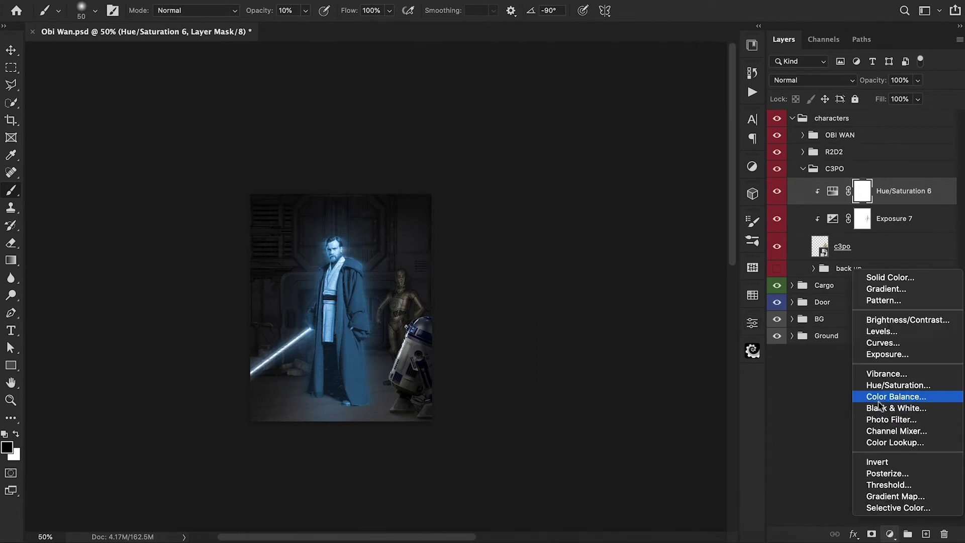
click(879, 397)
alt+click(813, 209)
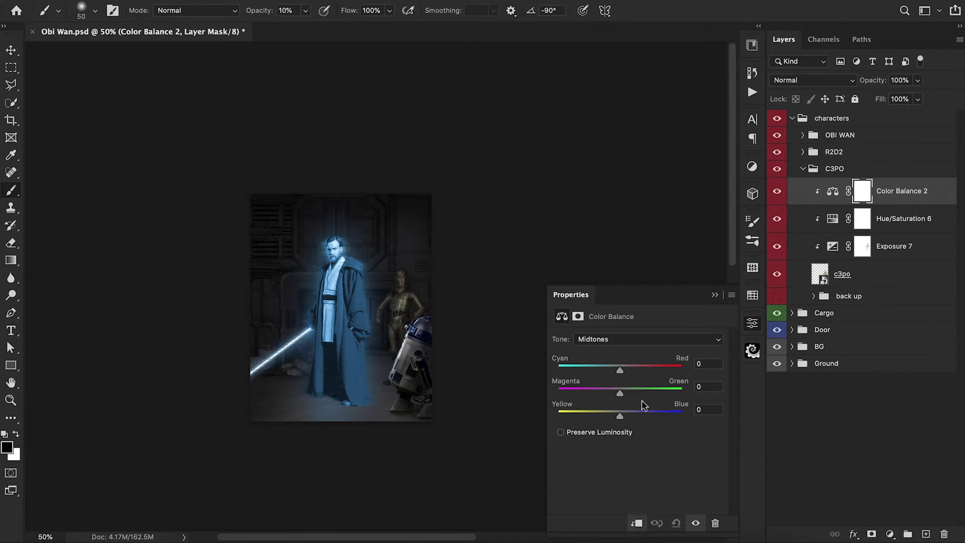
drag(621, 420, 627, 419)
drag(619, 372, 617, 373)
click(620, 340)
click(621, 324)
click(714, 295)
click(913, 217)
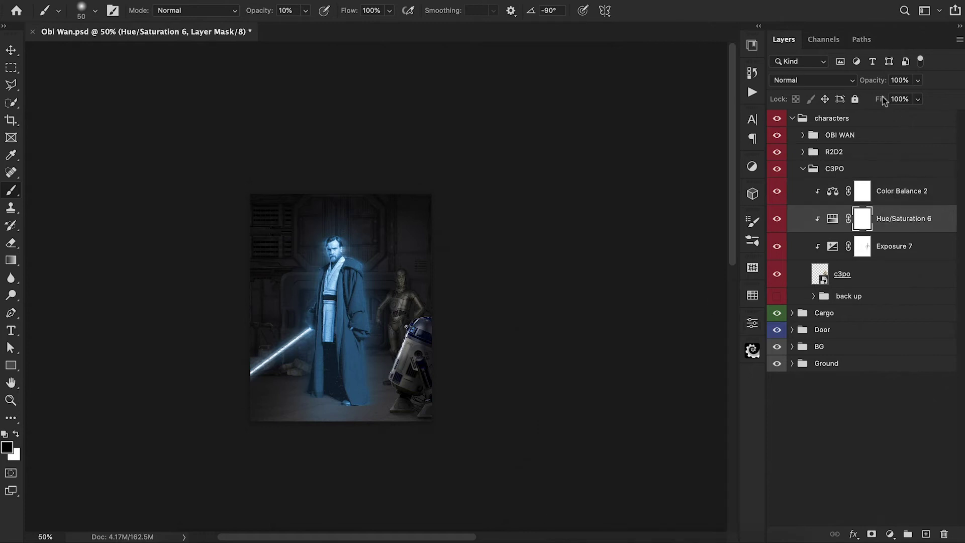
click(884, 195)
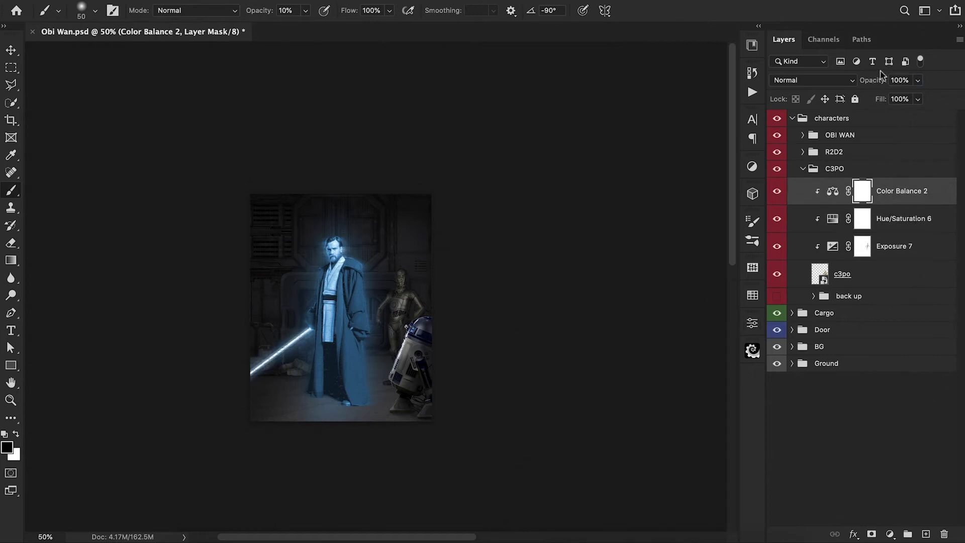
drag(876, 82, 868, 86)
- Add an empty Layer 8 beneath c3po and fold the C3PO group closed
click(827, 275)
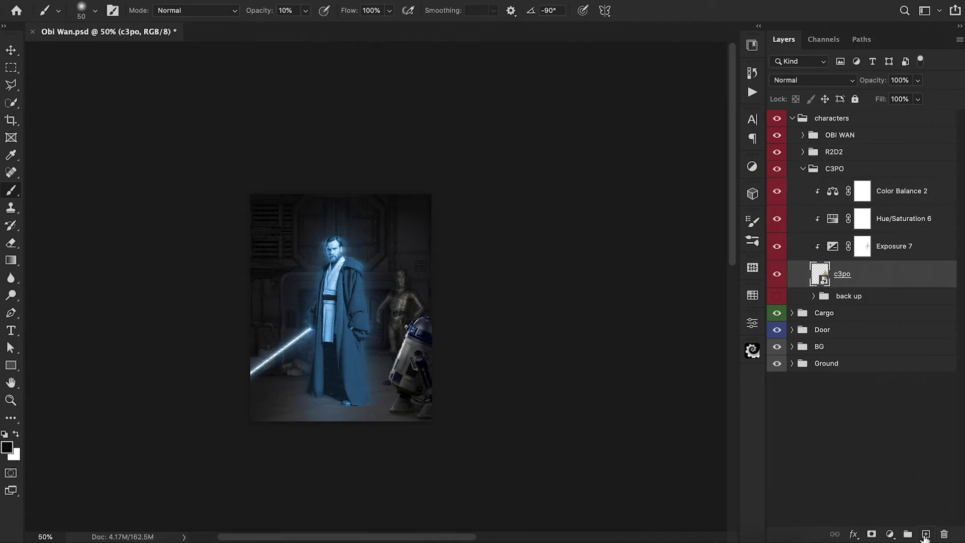
super+click(925, 534)
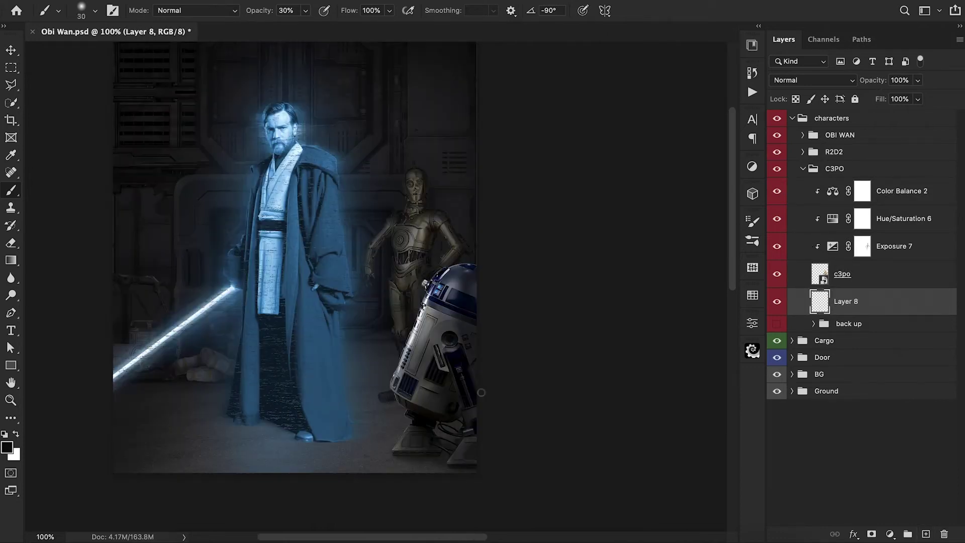
key(1)
key(super+minus)
click(802, 169)
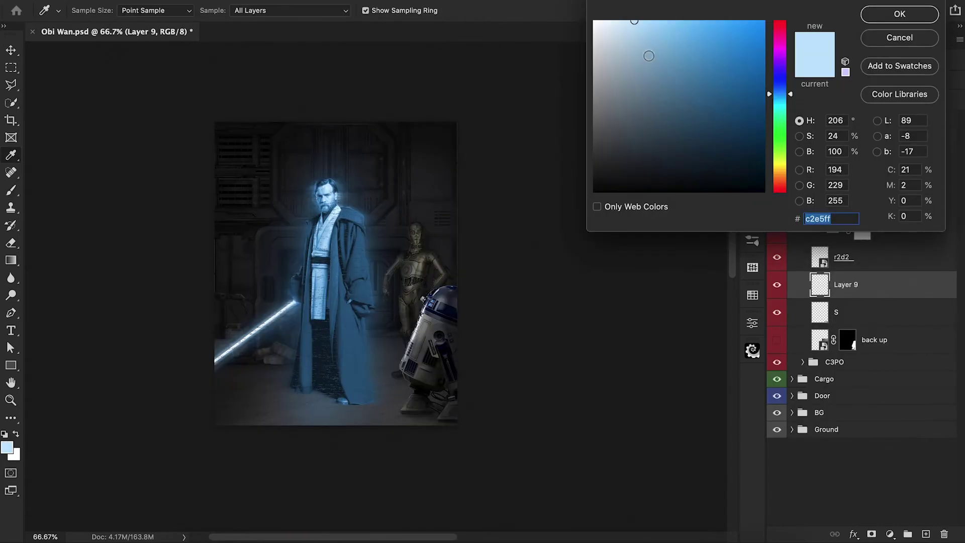
- Pick a lighter blue and draw a Polygonal Lasso wedge from R2-D2's eye across C-3PO
drag(648, 56, 691, 13)
click(883, 6)
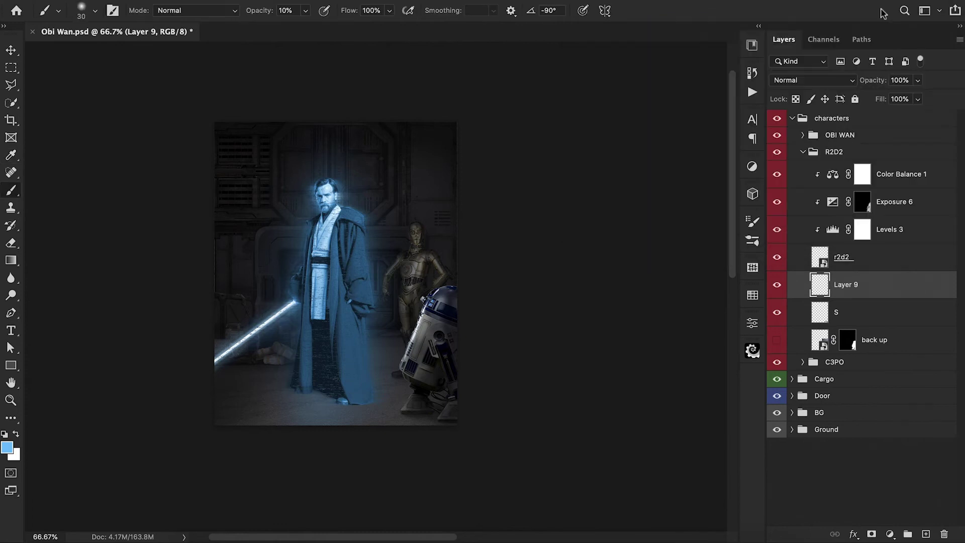
key(super+equal)
key(super+equal)
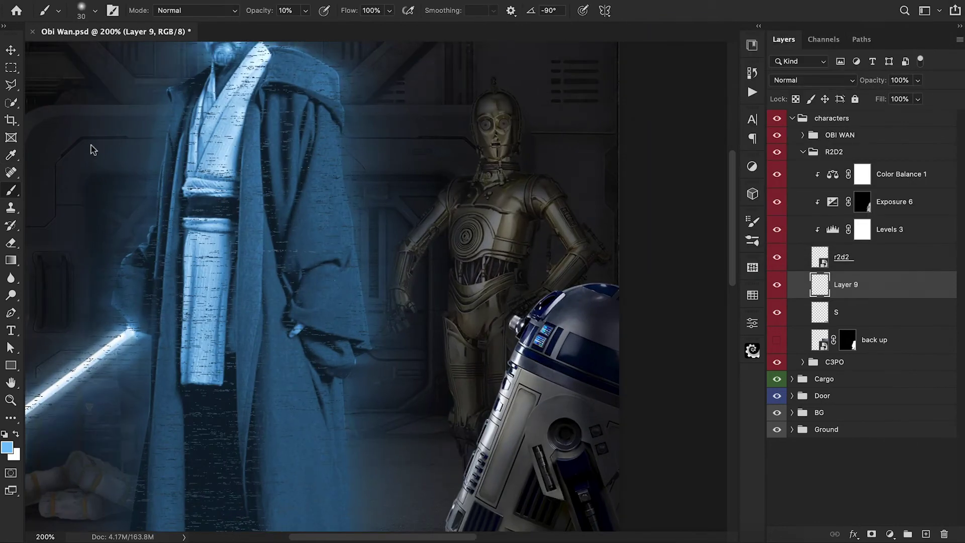
click(11, 84)
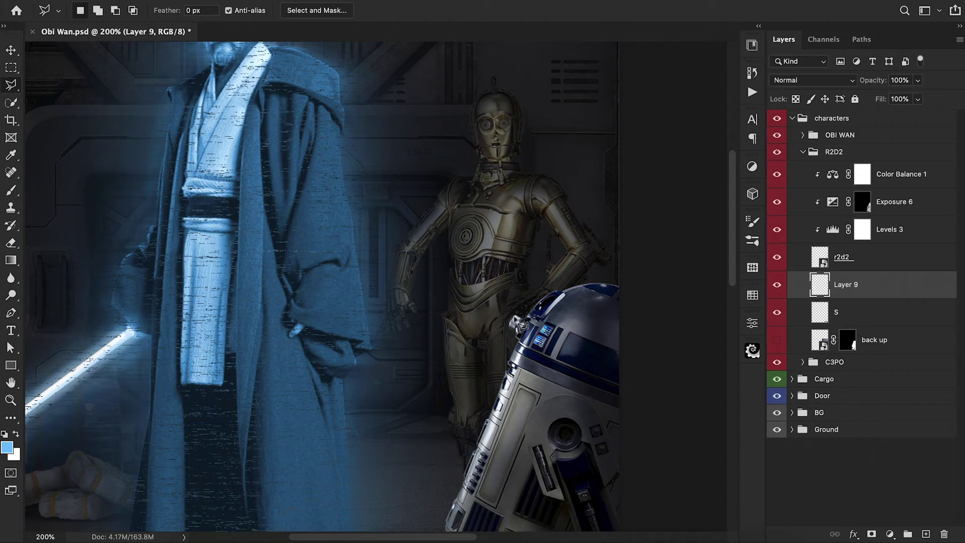
click(514, 316)
click(351, 57)
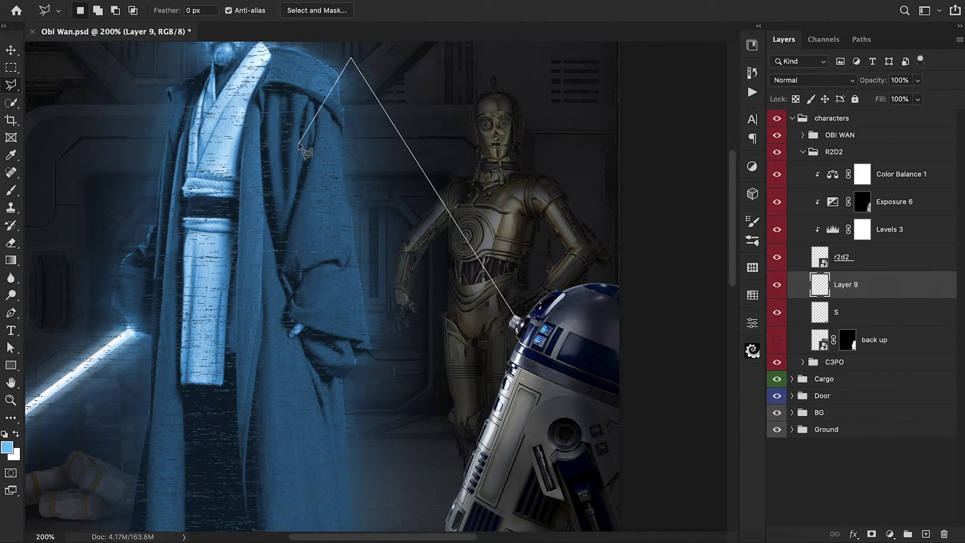
click(280, 121)
scroll(302, 282, down, 4)
click(361, 485)
click(517, 178)
- Paint soft light-blue glow inside the beam over C-3PO with a 200 px brush, adding white near R2-D2's eye
key(b)
key(bracketright)
key(bracketright)
key(bracketright)
key(bracketright)
key(bracketright)
key(bracketright)
key(bracketright)
key(bracketright)
key(bracketright)
key(bracketright)
key(bracketright)
scroll(466, 154, up, 2)
scroll(467, 154, left, 1)
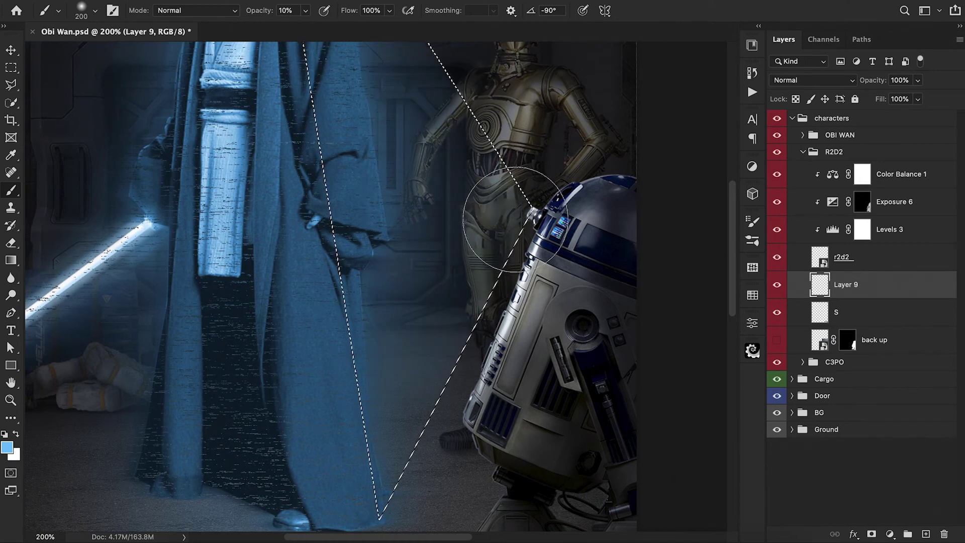
click(525, 198)
mouse_move(465, 148)
mouse_down()
mouse_move(477, 107)
mouse_move(441, 237)
mouse_move(452, 344)
mouse_move(524, 221)
mouse_up()
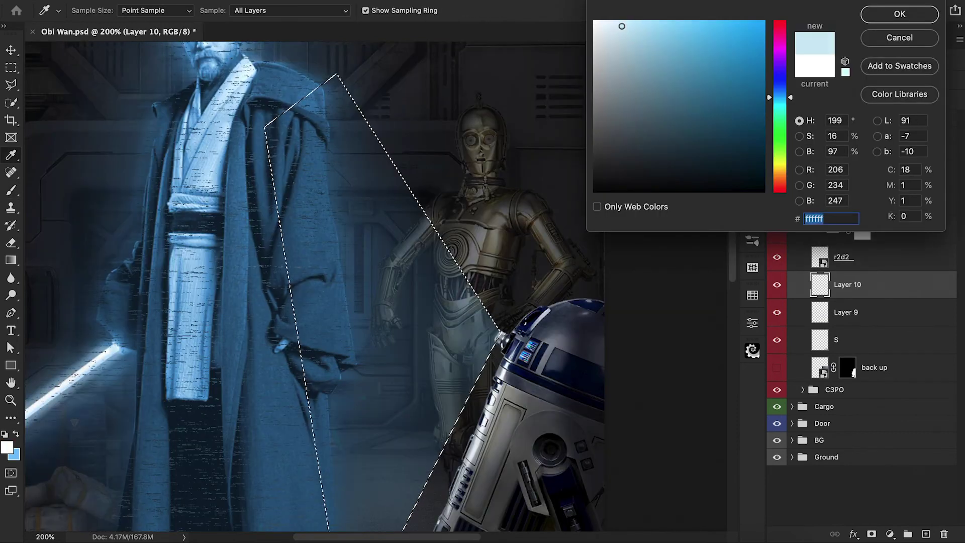
click(618, 13)
key(Return)
mouse_move(503, 341)
mouse_down()
mouse_move(452, 303)
mouse_move(436, 408)
mouse_up()
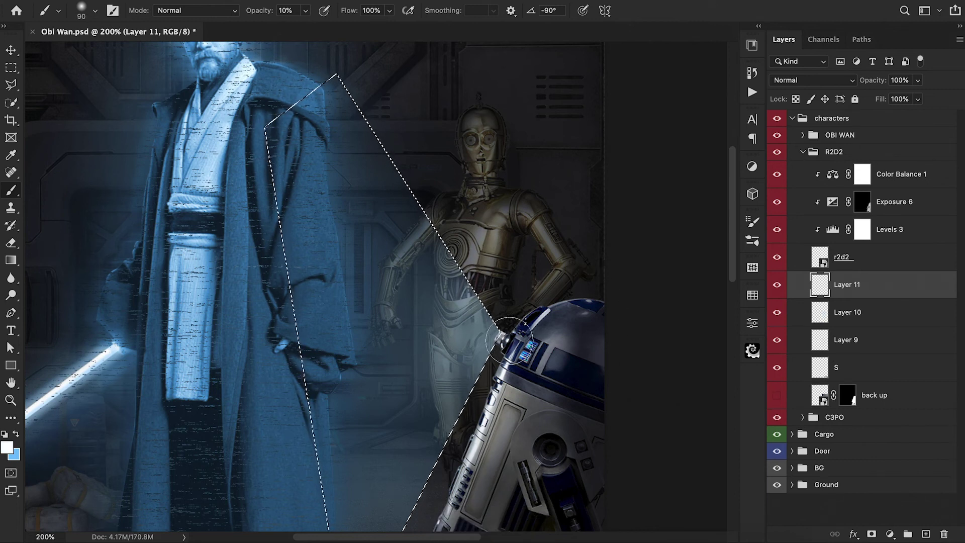
click(498, 340)
- Deselect, then group the three glow layers and name the group 'rays'
key(super+d)
shift+click(854, 340)
key(super+g)
double_click(849, 279)
text(ray)
key(Return)
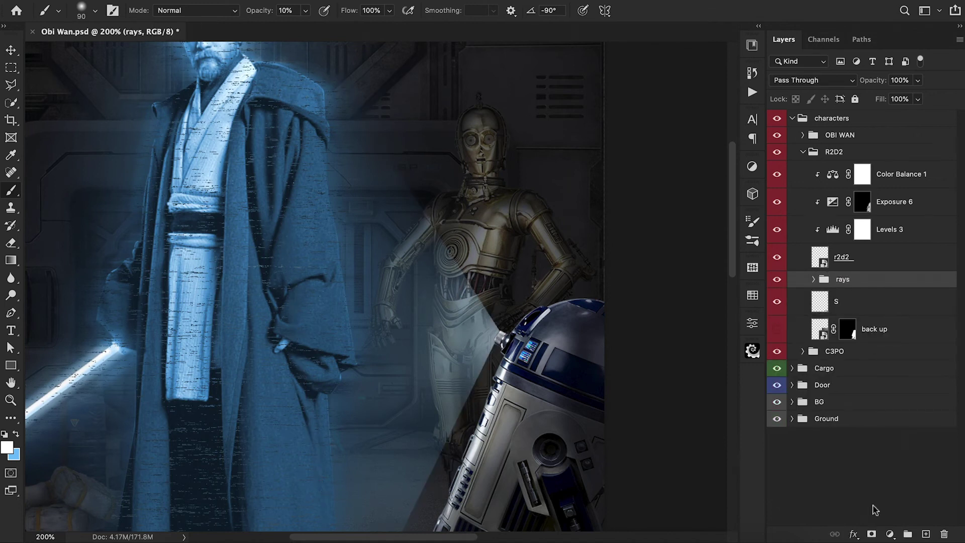
- Add a mask to the rays group and paint black at 30% to soften the beam's edges
click(871, 533)
key(d)
key(x)
mouse_move(372, 104)
mouse_down()
mouse_move(487, 281)
mouse_move(413, 172)
mouse_up()
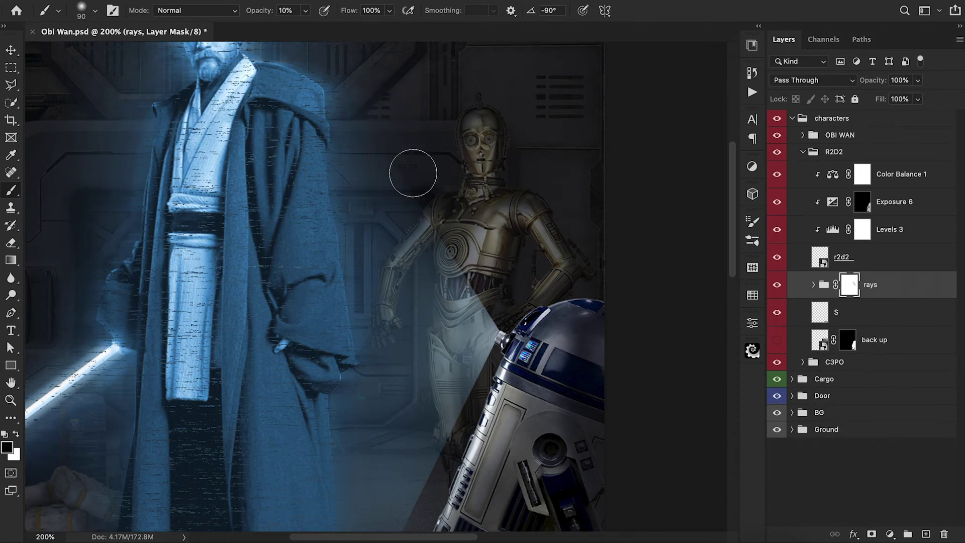
key(3)
mouse_move(494, 294)
mouse_down()
mouse_move(502, 302)
mouse_move(474, 268)
mouse_move(506, 305)
mouse_up()
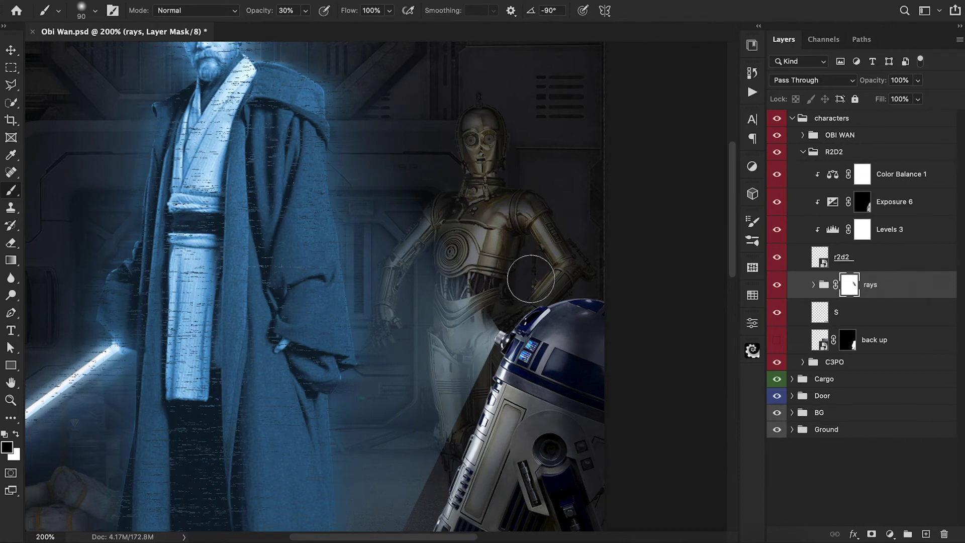
drag(580, 436, 598, 383)
mouse_move(433, 491)
mouse_down()
mouse_move(525, 296)
mouse_move(456, 464)
mouse_move(441, 478)
mouse_move(531, 301)
mouse_move(438, 470)
mouse_up()
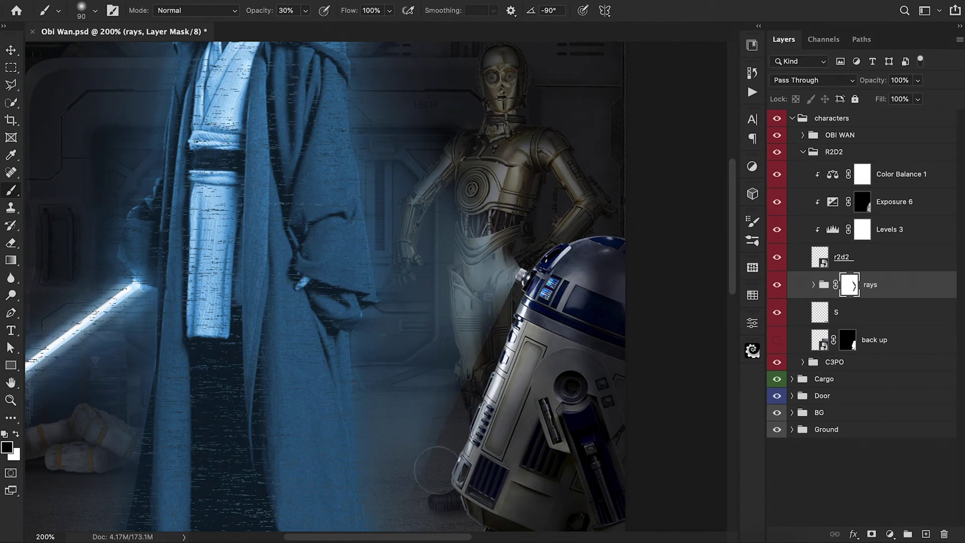
key(bracketleft)
key(bracketleft)
key(bracketleft)
key(bracketleft)
key(bracketleft)
key(bracketleft)
key(bracketleft)
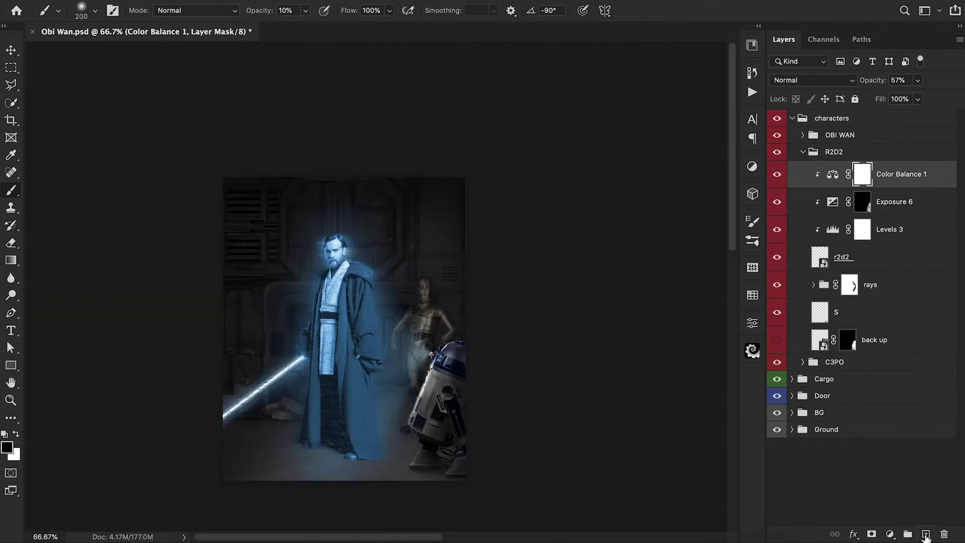
- Create a new empty Layer 13 at the top of the R2D2 group
click(926, 534)
alt+click(455, 406)
key(bracketleft)
key(bracketleft)
key(bracketleft)
key(bracketleft)
key(bracketleft)
key(bracketleft)
key(bracketleft)
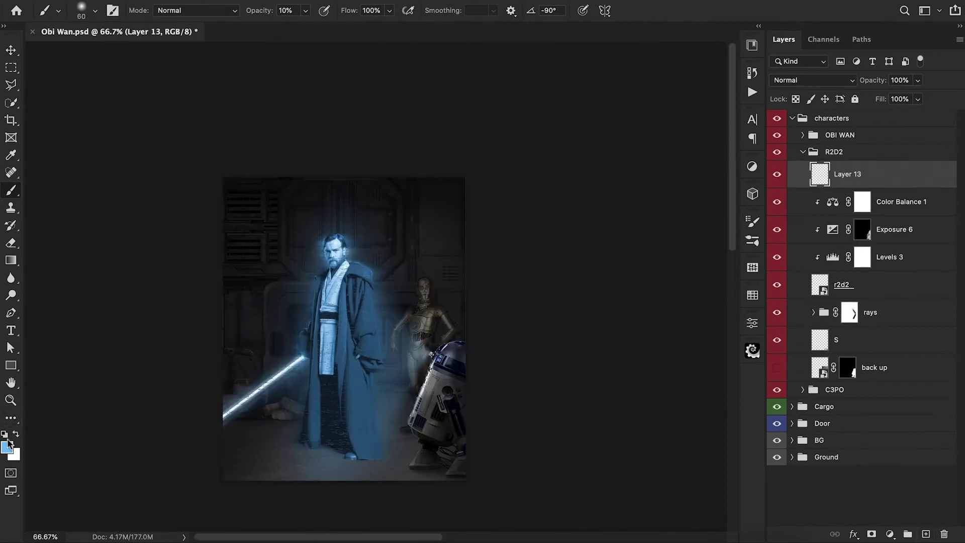
- Paint a 9ed6ff light-blue rim along R2-D2's left edge and foot at low opacity
click(8, 446)
mouse_move(598, 35)
mouse_down()
mouse_move(626, 2)
mouse_move(658, 1)
mouse_up()
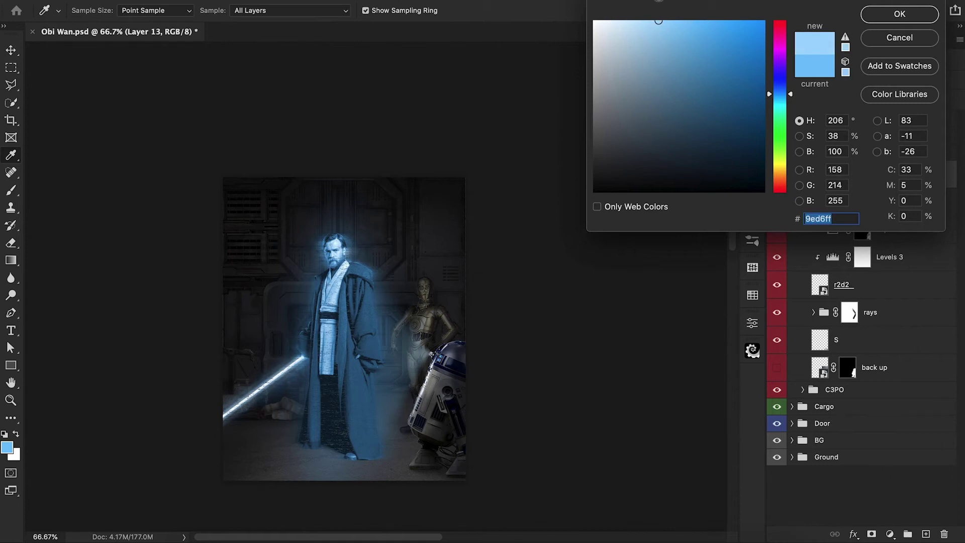
click(898, 21)
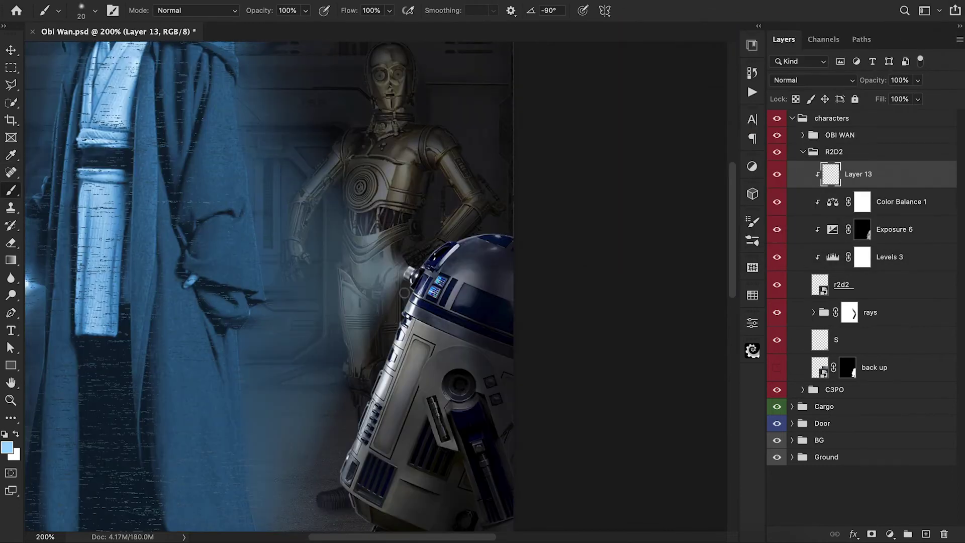
drag(372, 367, 337, 457)
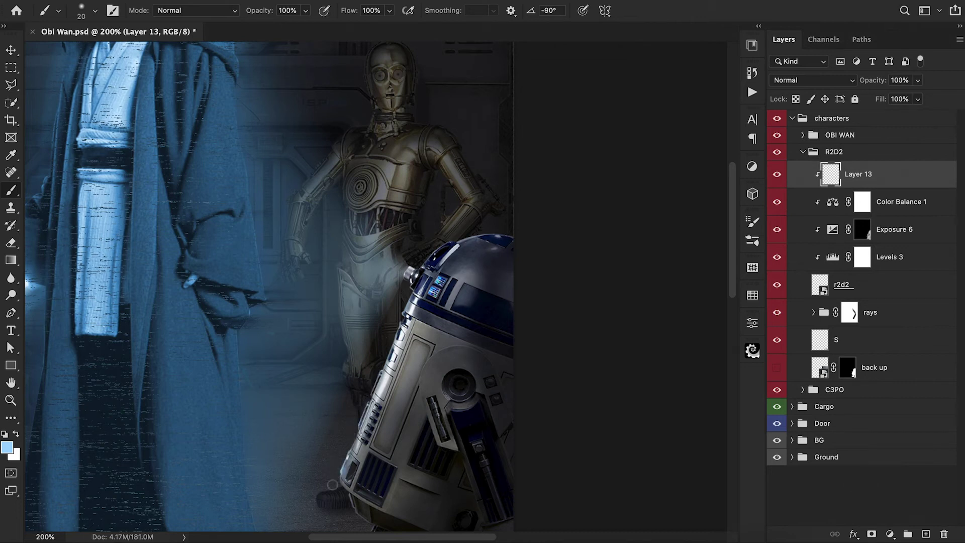
mouse_move(343, 496)
mouse_down()
mouse_move(320, 374)
mouse_move(368, 413)
mouse_up()
key(1)
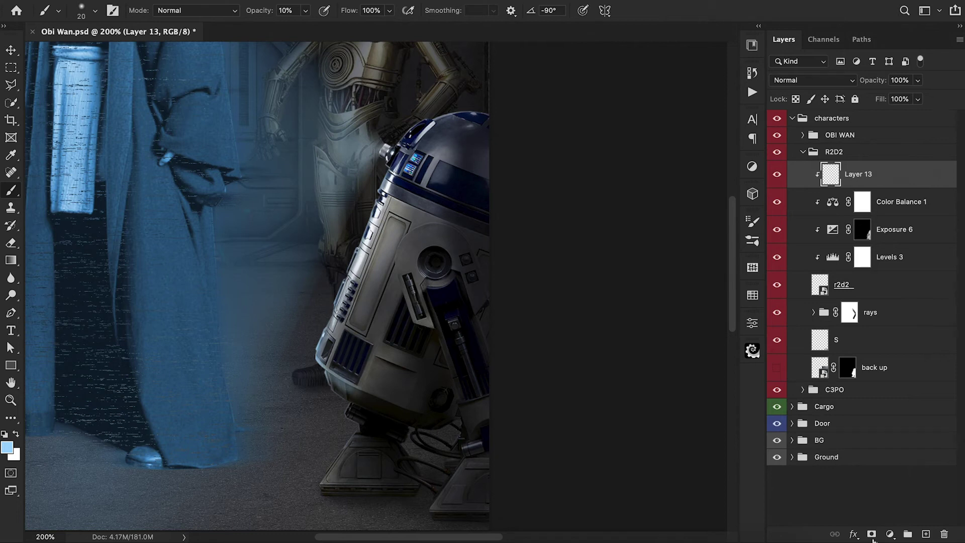
click(871, 534)
key(d)
key(3)
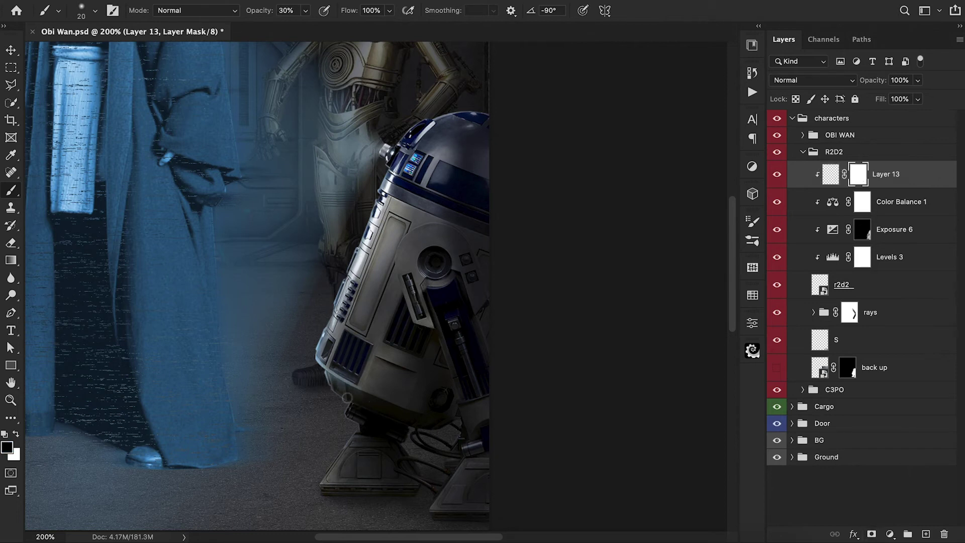
drag(279, 400, 345, 370)
key(super+2)
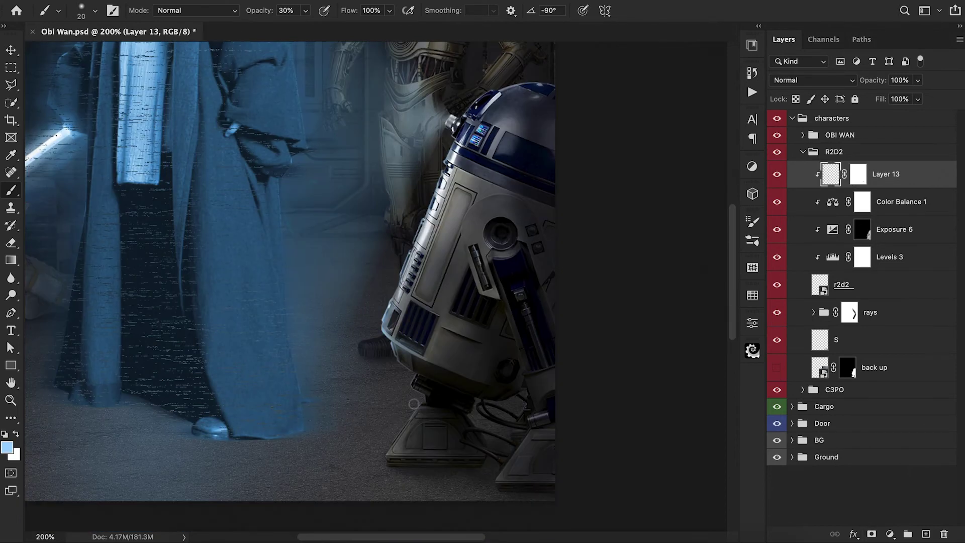
key(1)
drag(414, 416, 391, 454)
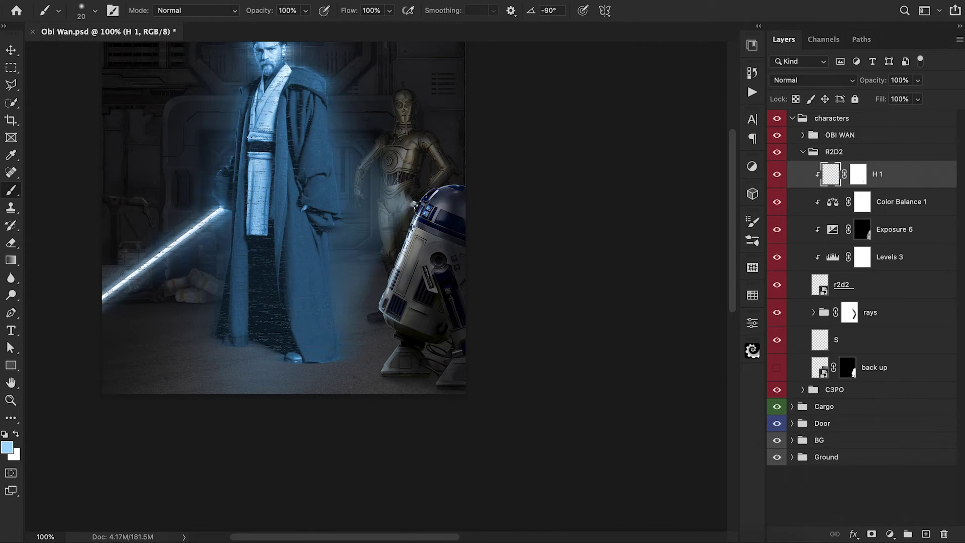
- Add a new layer clipped to H 1 in Overlay mode and paint a faint highlight on R2-D2's body
click(926, 534)
alt+click(819, 194)
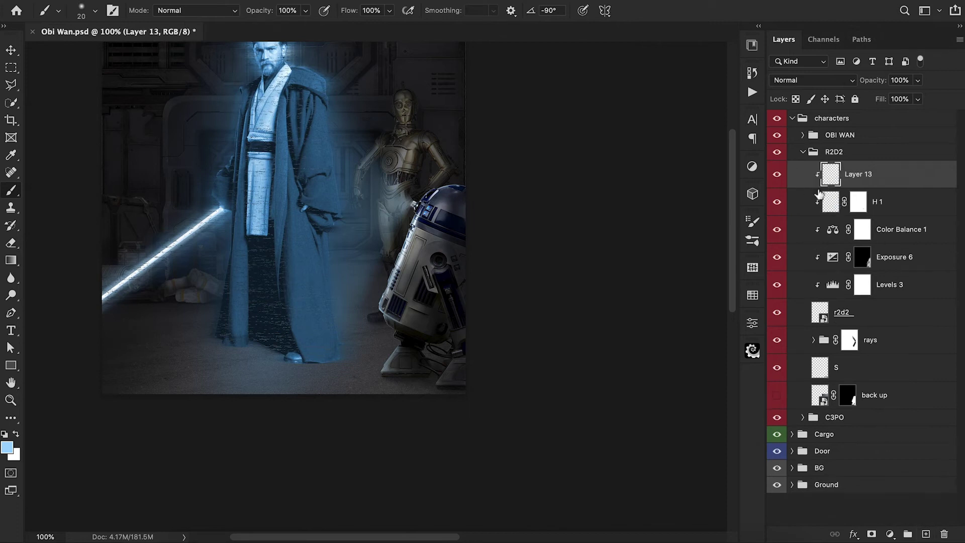
key(bracketright)
key(bracketright)
key(bracketright)
key(bracketright)
key(bracketright)
key(bracketright)
key(1)
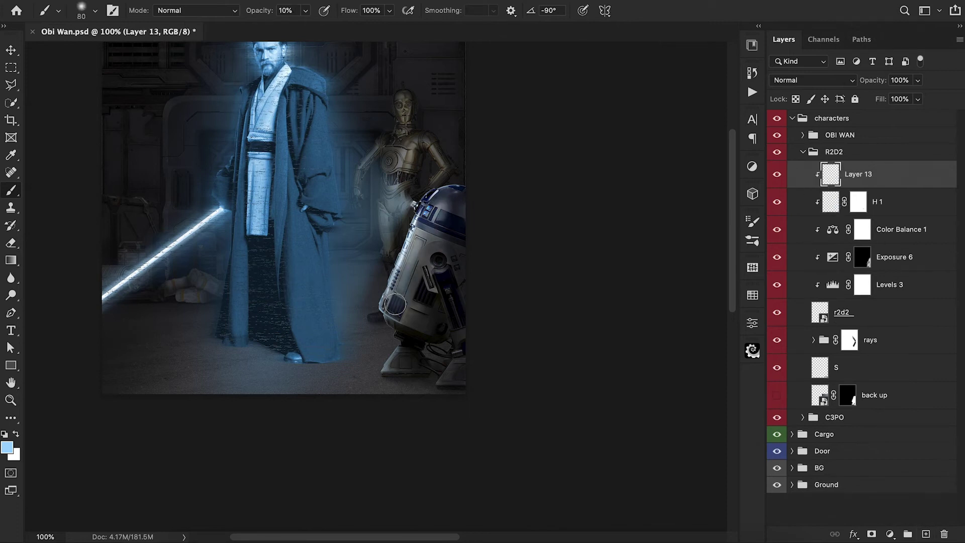
click(798, 82)
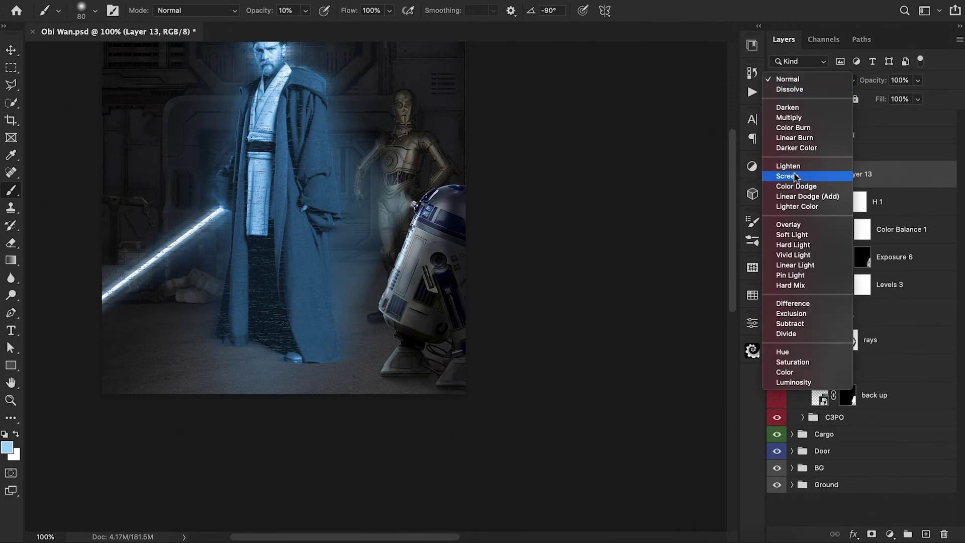
click(787, 224)
drag(415, 258, 405, 282)
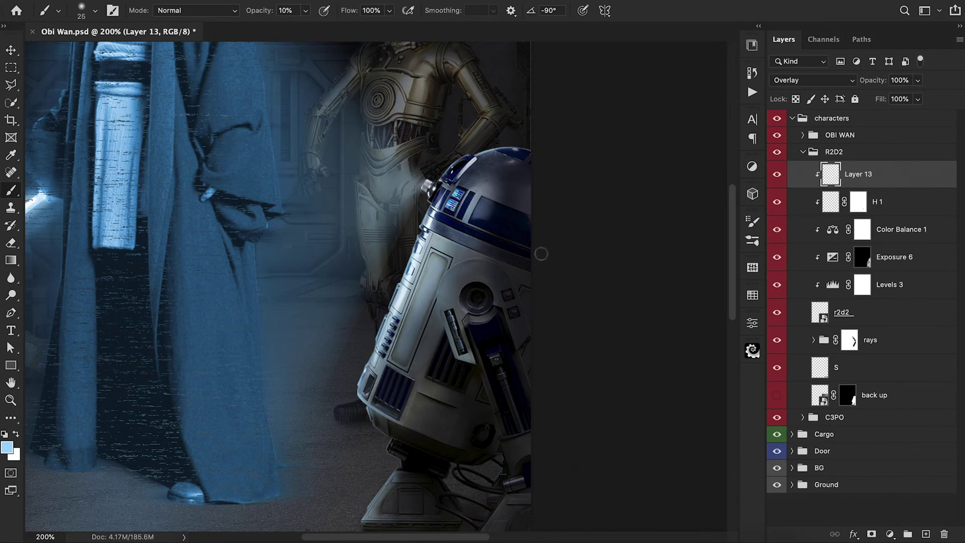
- Add a light-blue 9ed6ff Solid Color fill clipped above Color Balance 2 in the C3PO group
click(803, 152)
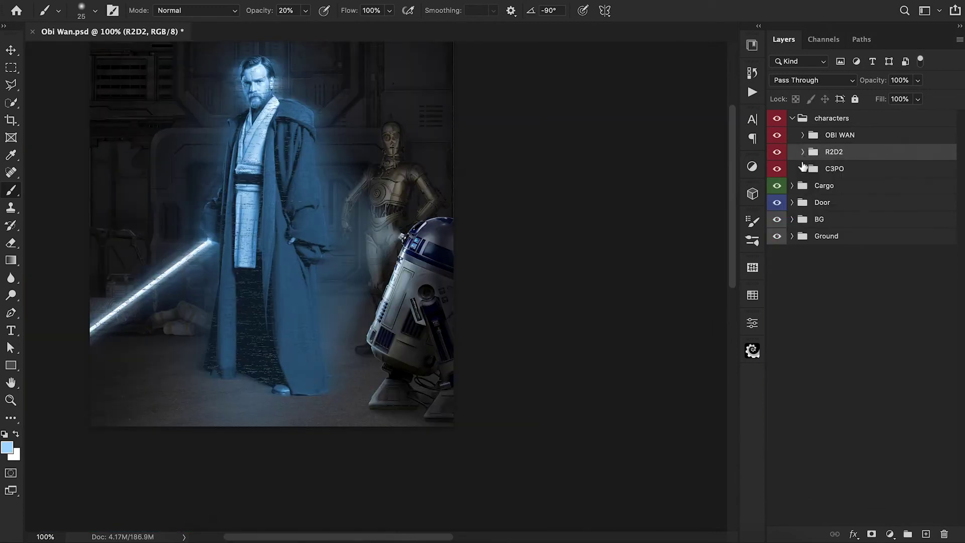
click(803, 168)
click(881, 193)
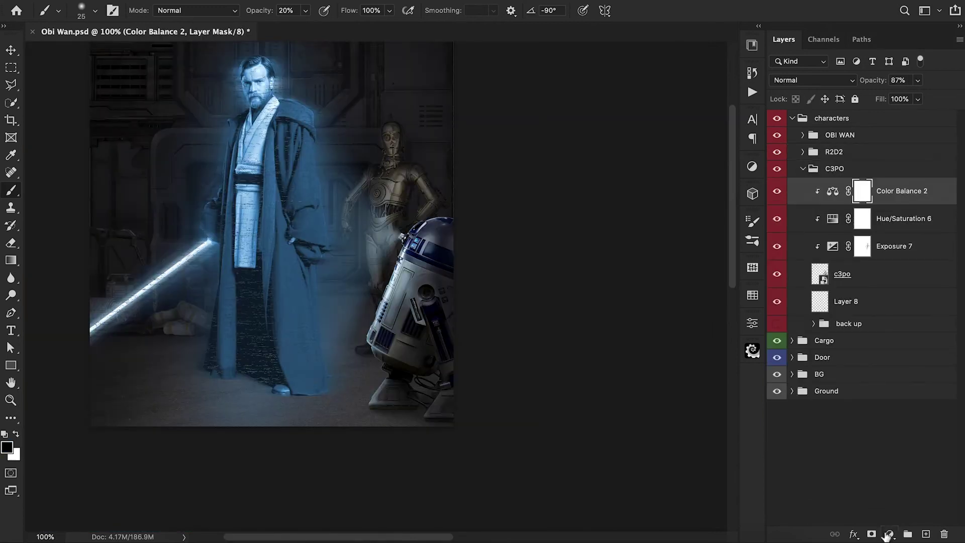
click(888, 533)
click(888, 285)
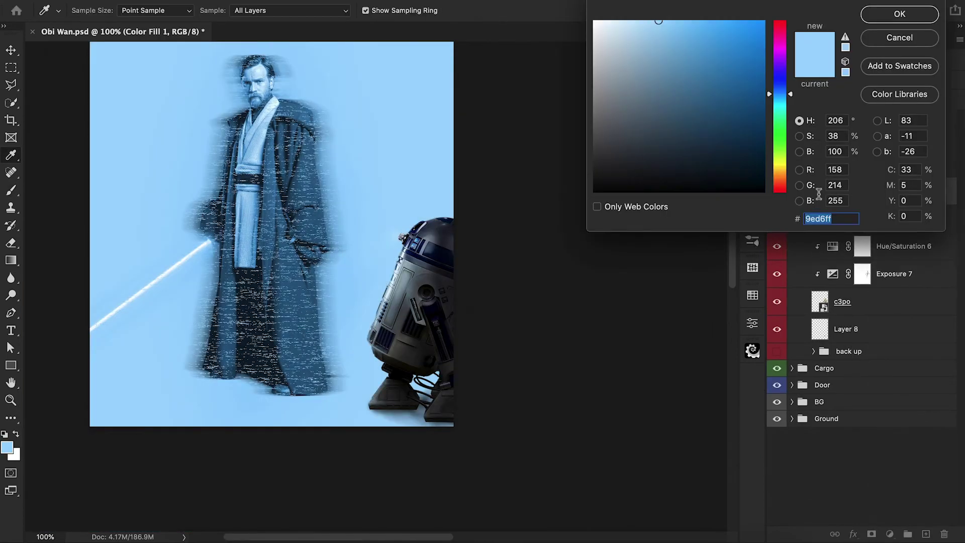
click(899, 15)
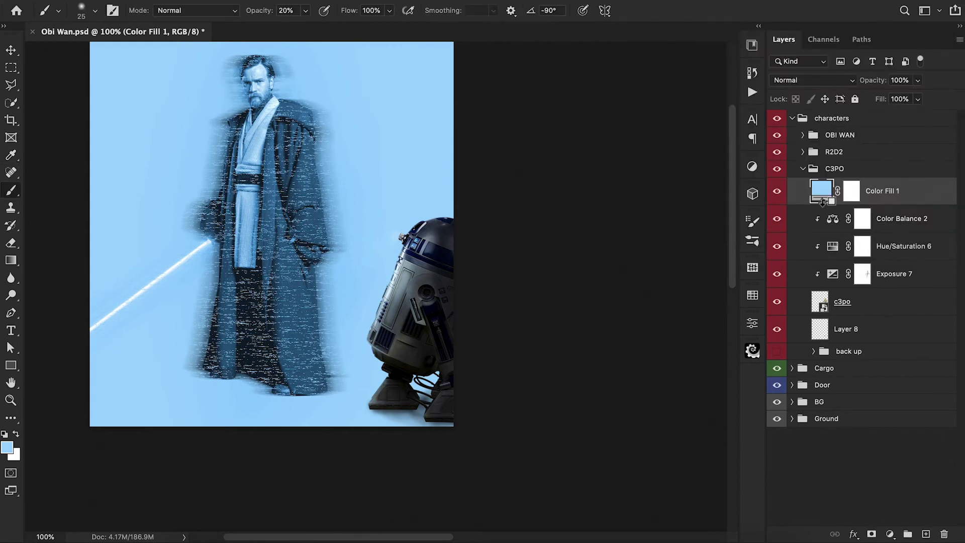
alt+click(824, 202)
- Set the C3PO colour fill to Overlay and lower its opacity to about 26%
click(814, 80)
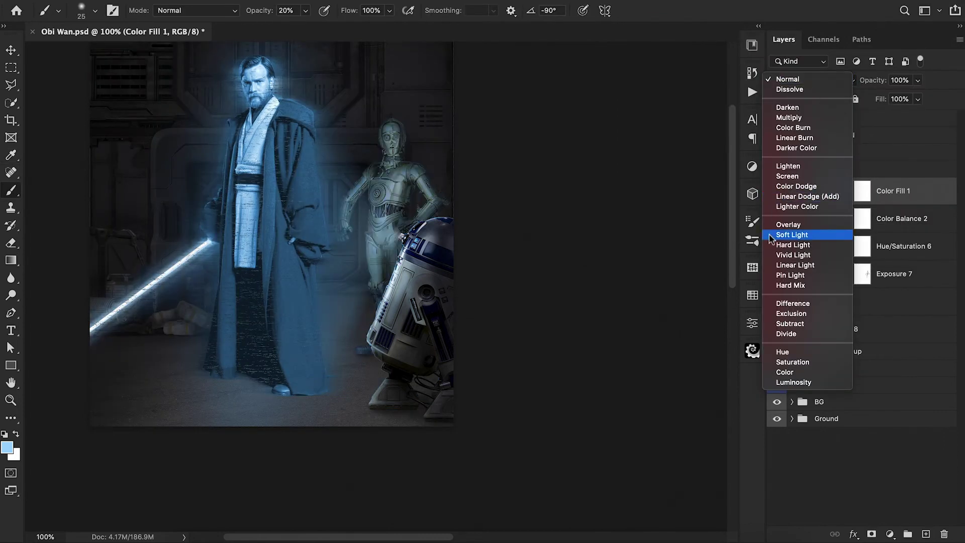
click(793, 210)
key(super+minus)
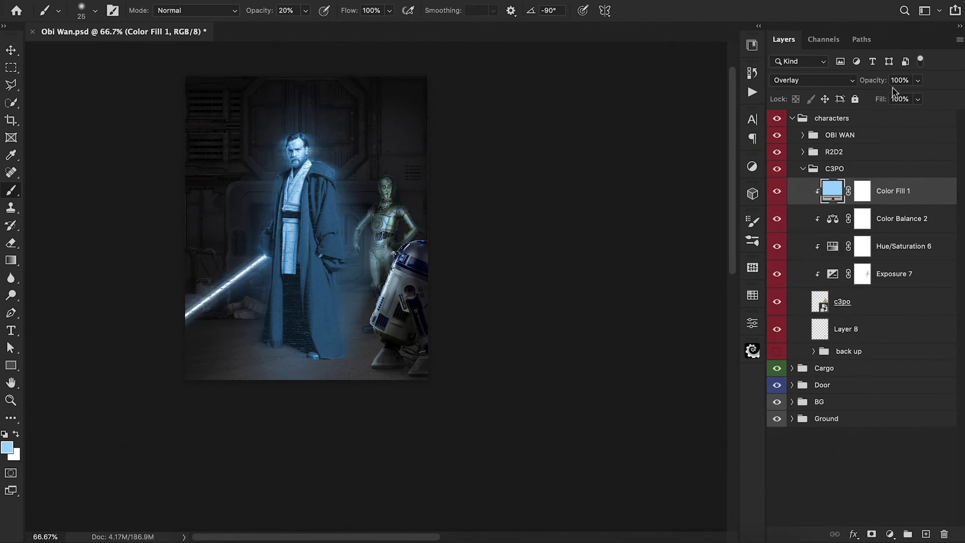
drag(877, 86, 836, 101)
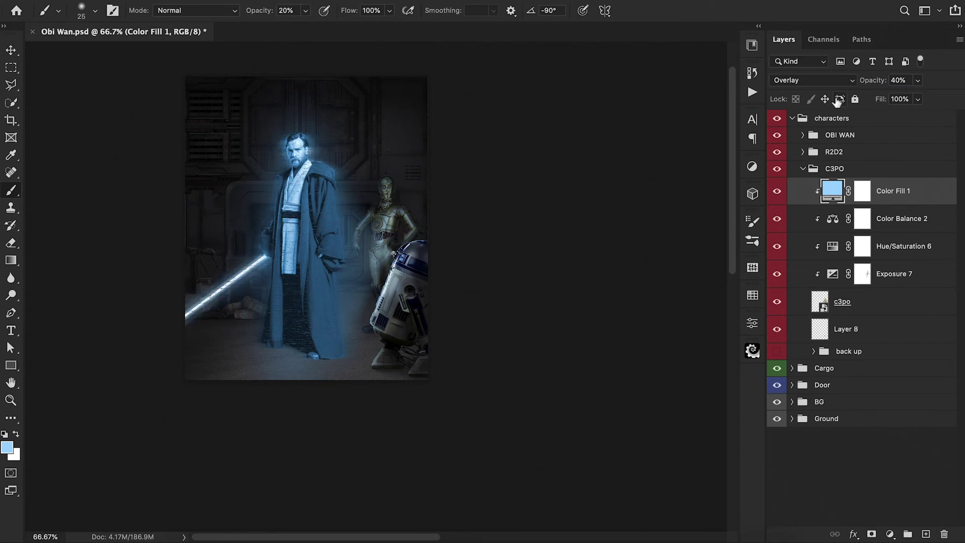
click(777, 193)
click(777, 193)
drag(881, 86, 872, 88)
click(857, 306)
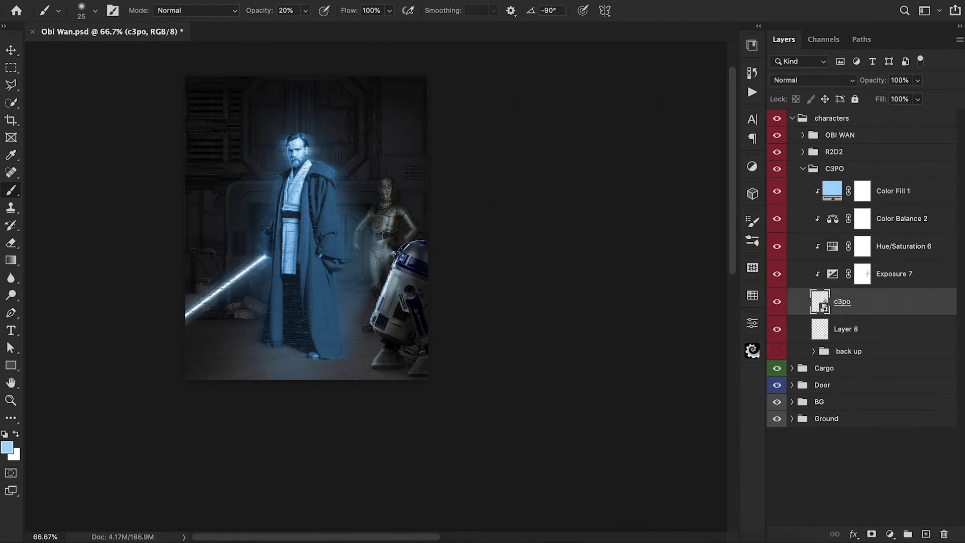
- Apply a Gaussian Blur smart filter with a radius of about 0.3 px to the c3po layer
click(313, 1)
mouse_move(333, 157)
click(536, 208)
drag(603, 304, 595, 304)
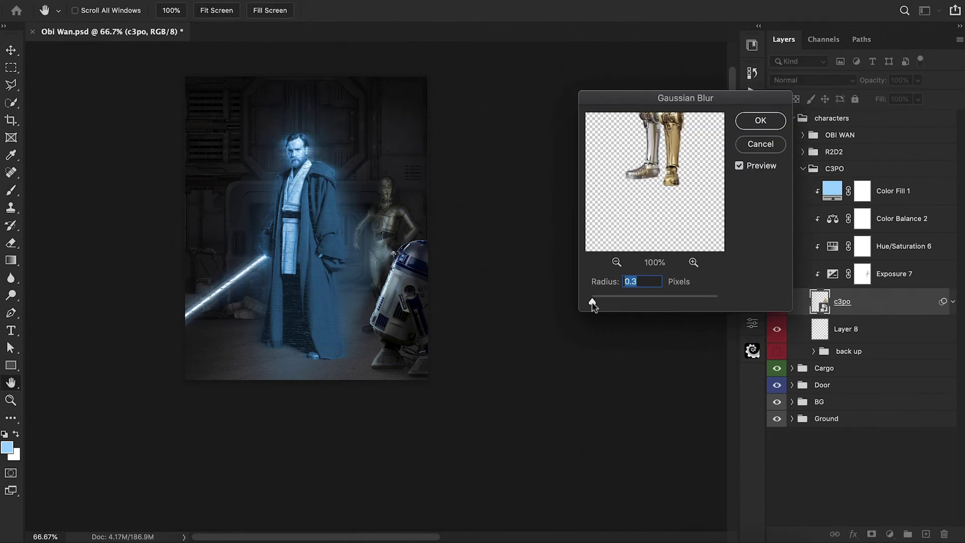
click(760, 120)
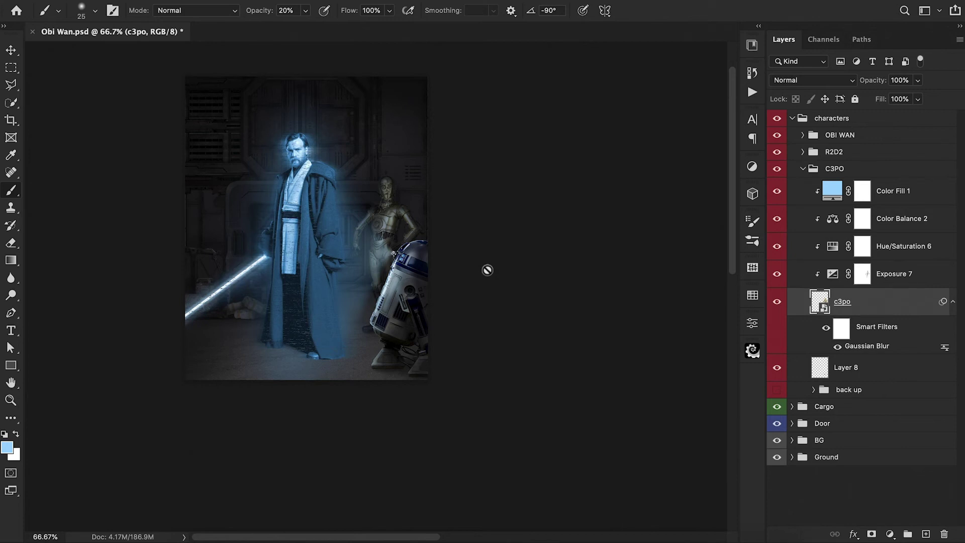
- Add a light-blue Solid Color fill clipped to the ground layer in the Ground group
click(802, 168)
click(792, 235)
click(872, 259)
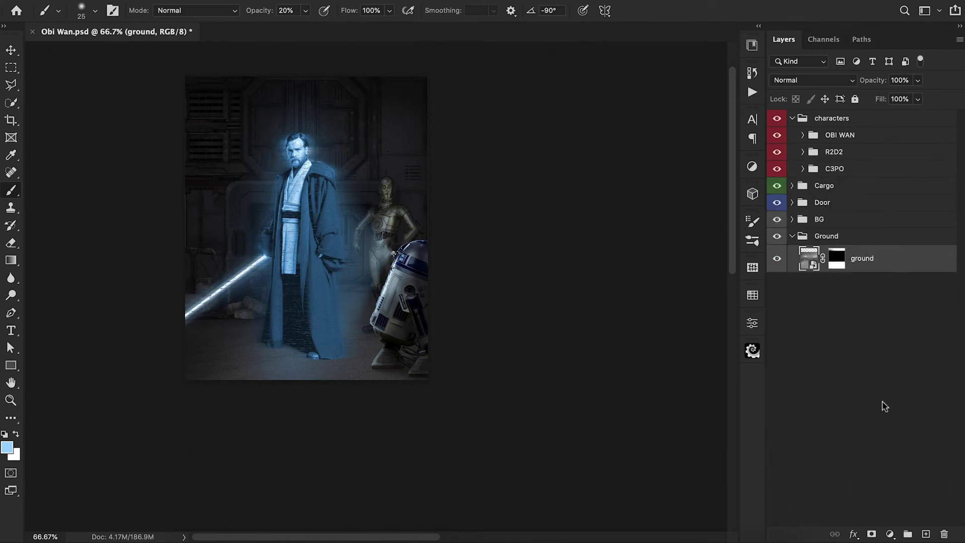
click(889, 535)
click(861, 276)
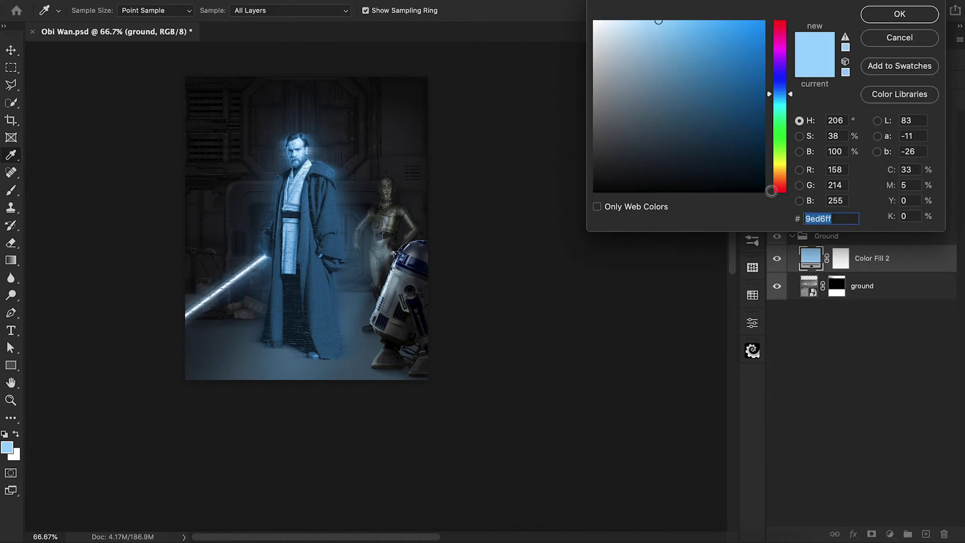
click(873, 21)
alt+click(809, 273)
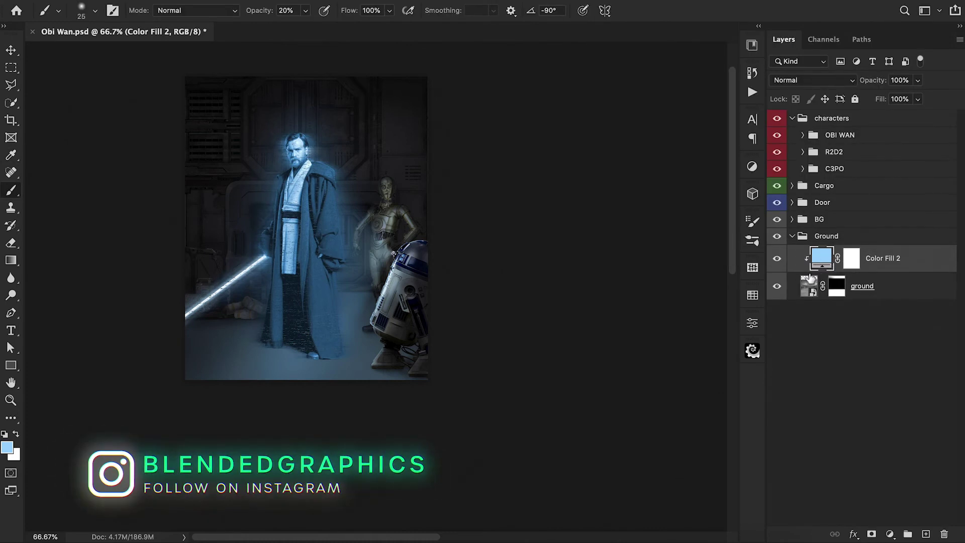
- Set the ground fill to Soft Light and mask it away from the lower corners
click(850, 81)
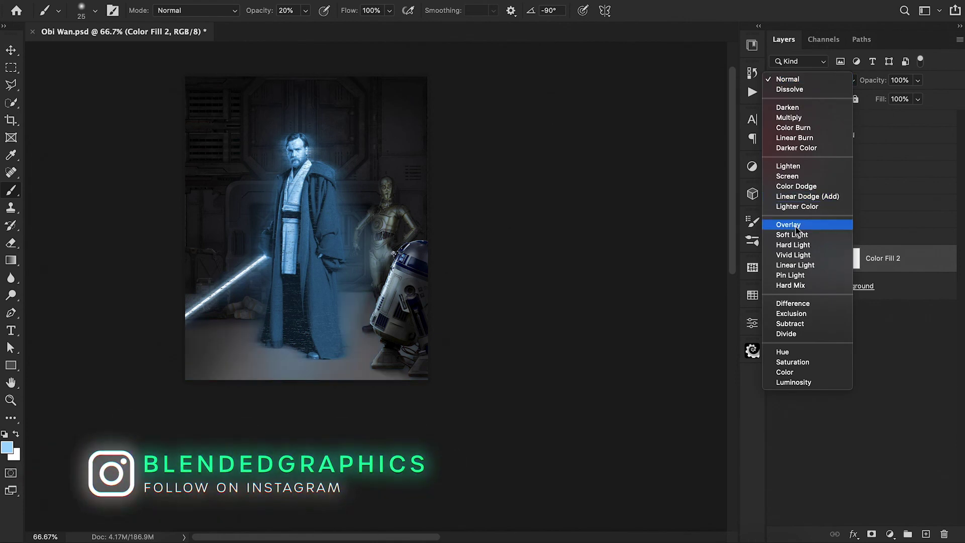
key(Escape)
click(776, 260)
click(776, 260)
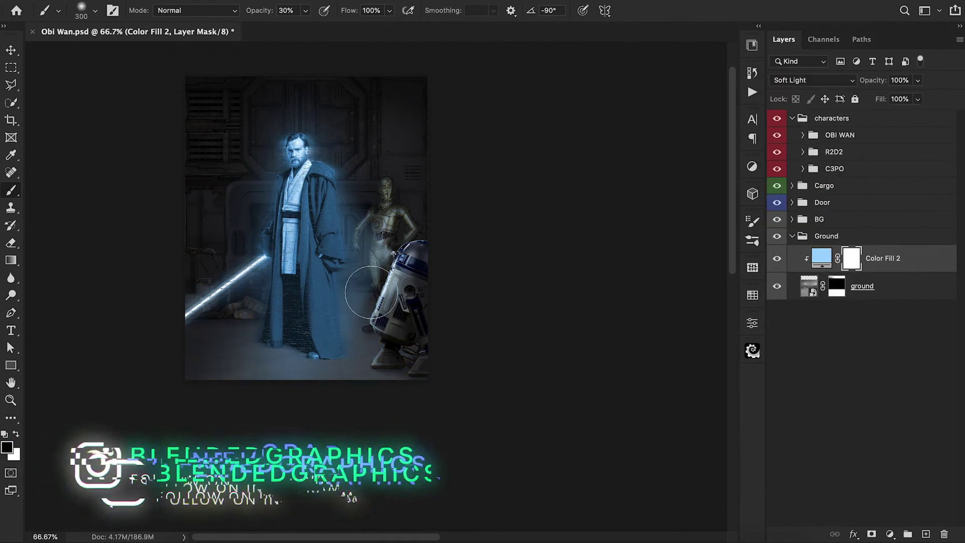
mouse_move(370, 293)
mouse_down()
mouse_move(398, 375)
mouse_move(382, 383)
mouse_up()
mouse_move(228, 307)
mouse_down()
mouse_move(180, 371)
mouse_move(429, 419)
mouse_up()
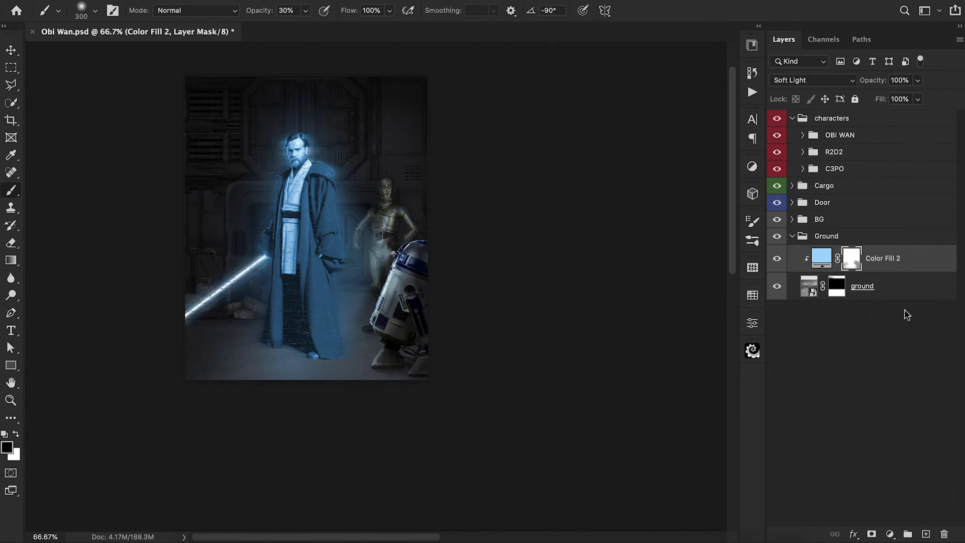
click(889, 533)
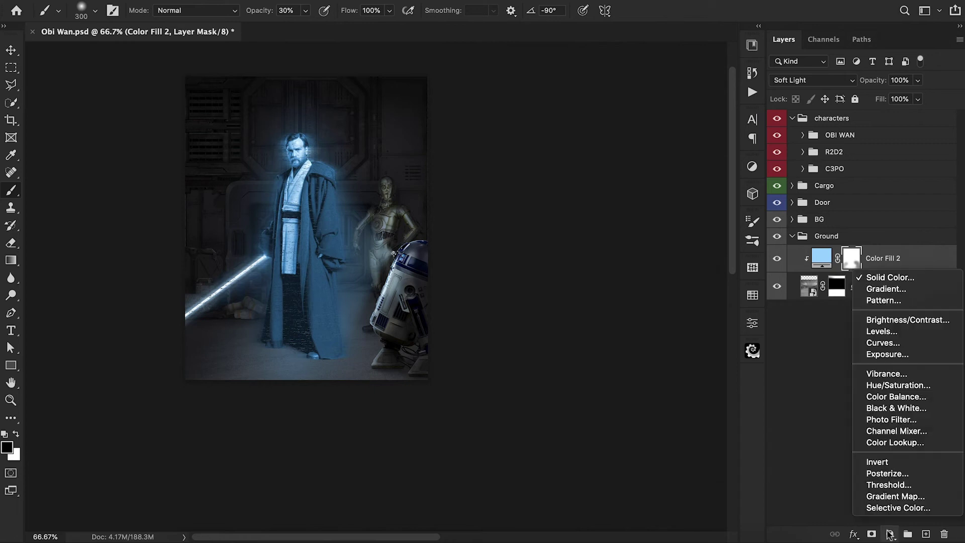
- Add a clipped Color Balance to the ground, nudging midtones and shadows toward blue
click(896, 397)
alt+click(806, 272)
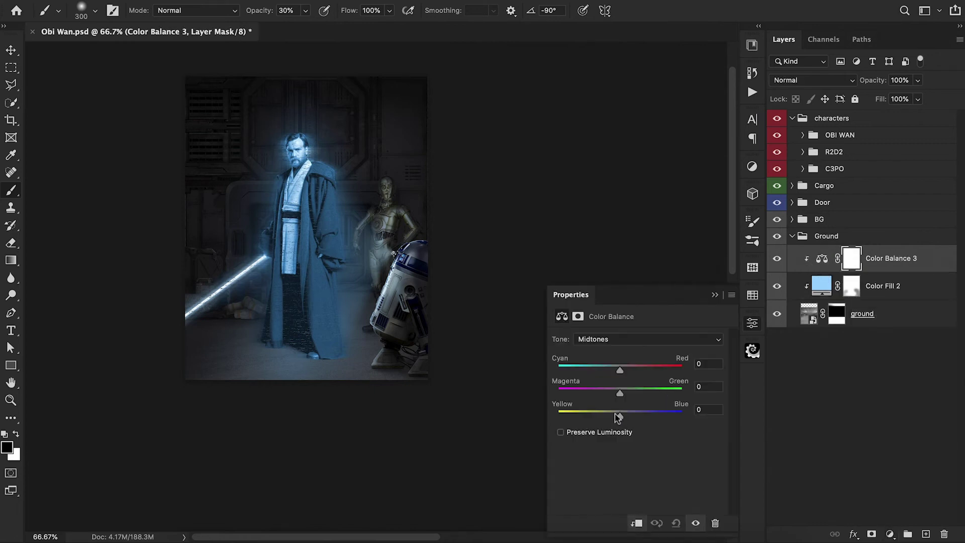
mouse_move(619, 415)
mouse_down()
mouse_move(656, 418)
mouse_move(635, 417)
mouse_up()
click(620, 372)
click(623, 339)
click(623, 327)
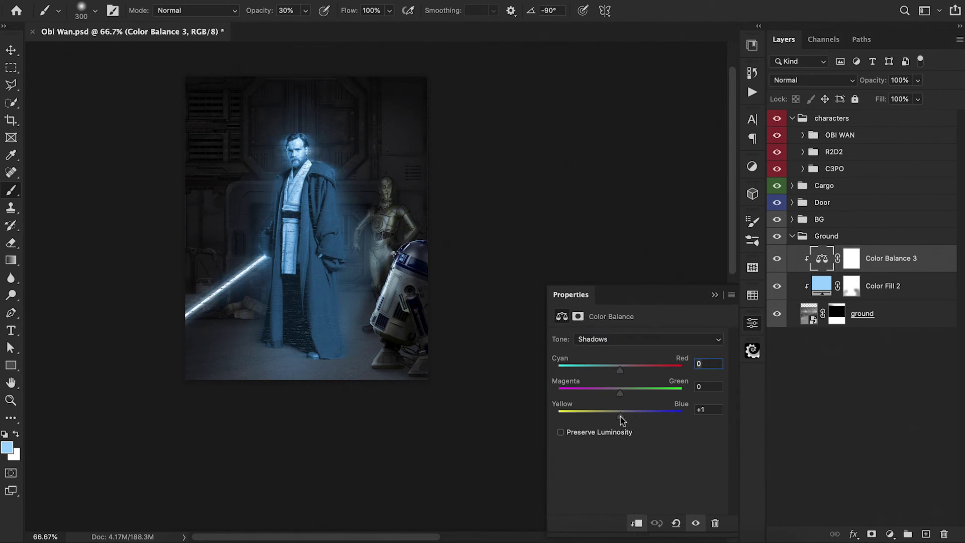
click(715, 295)
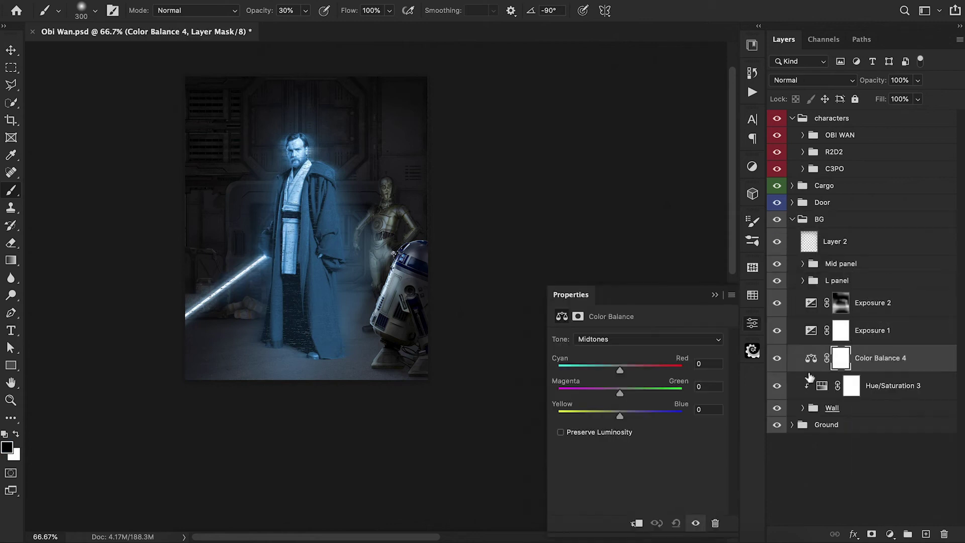
- Add a Color Balance for the wall, shifting midtones toward cyan and shadows slightly blue
click(624, 417)
drag(620, 371, 619, 394)
click(629, 341)
click(629, 330)
drag(620, 416, 621, 416)
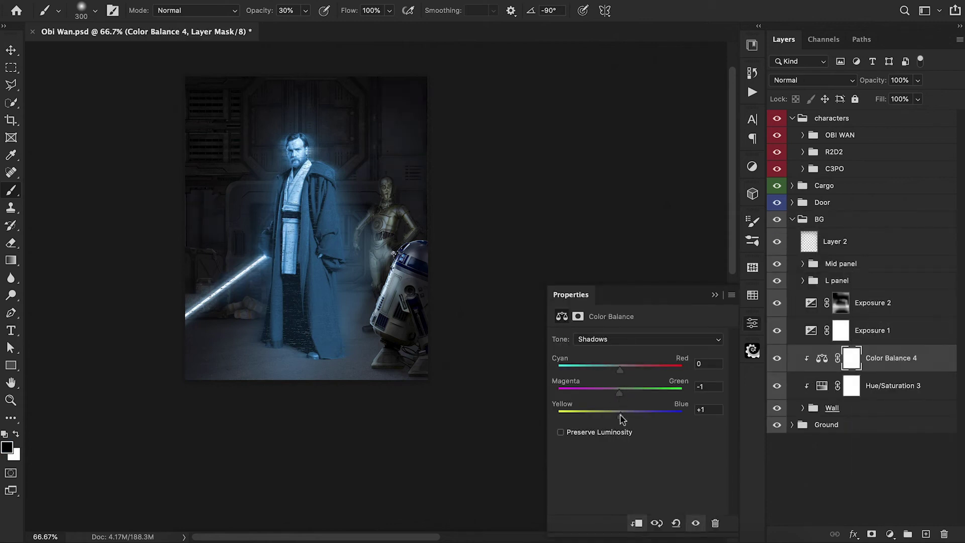
click(752, 323)
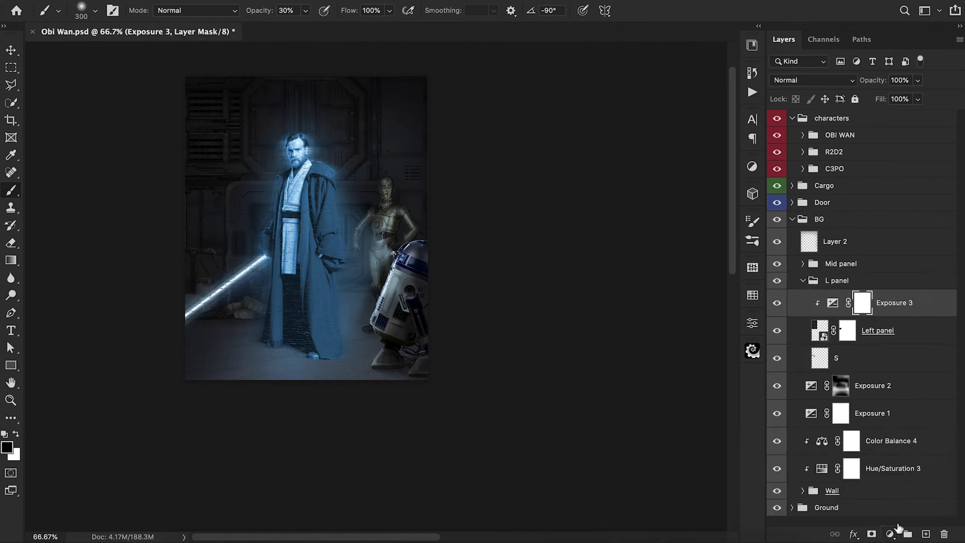
- Add Color Balance layers to the L panel, middle panel and door, nudging them toward cyan
click(890, 533)
click(897, 390)
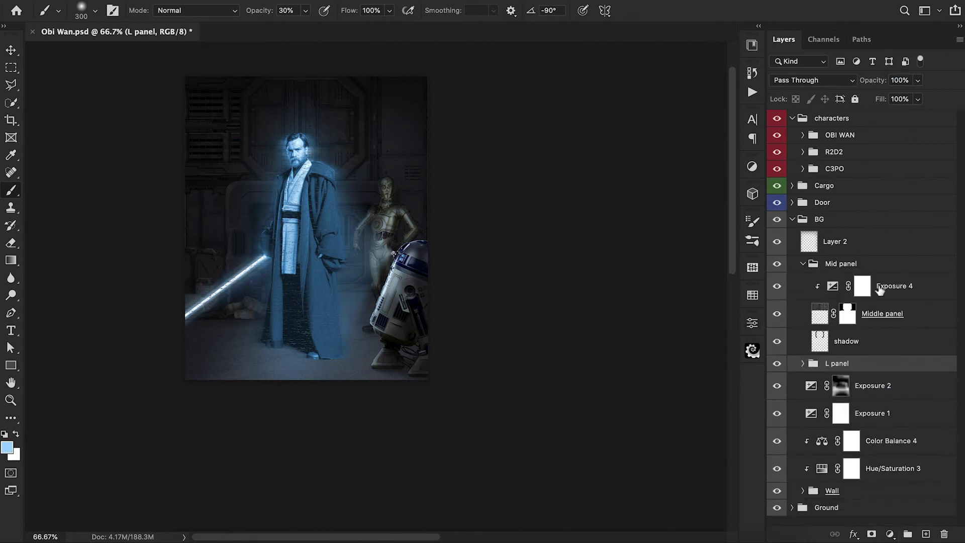
click(879, 290)
click(889, 533)
click(896, 392)
drag(620, 371, 615, 370)
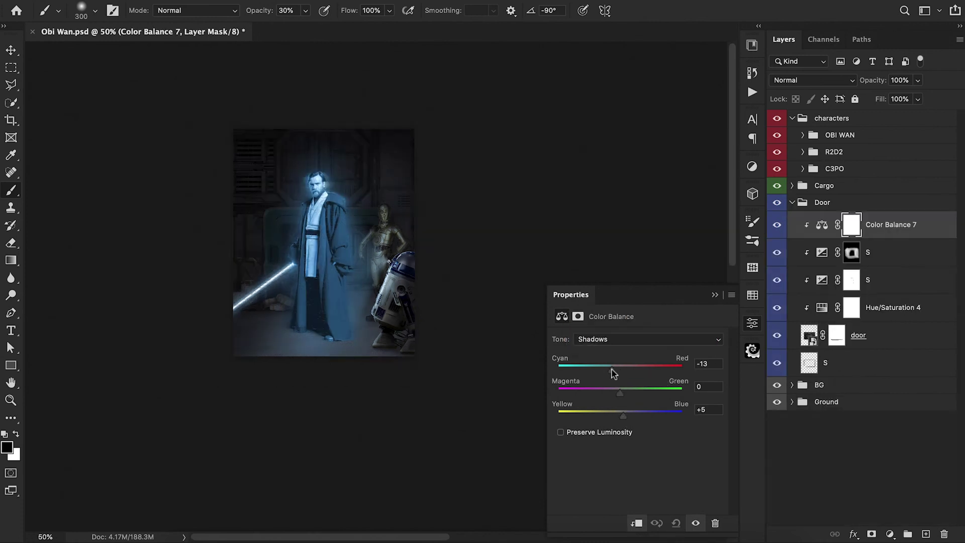
drag(614, 370, 619, 372)
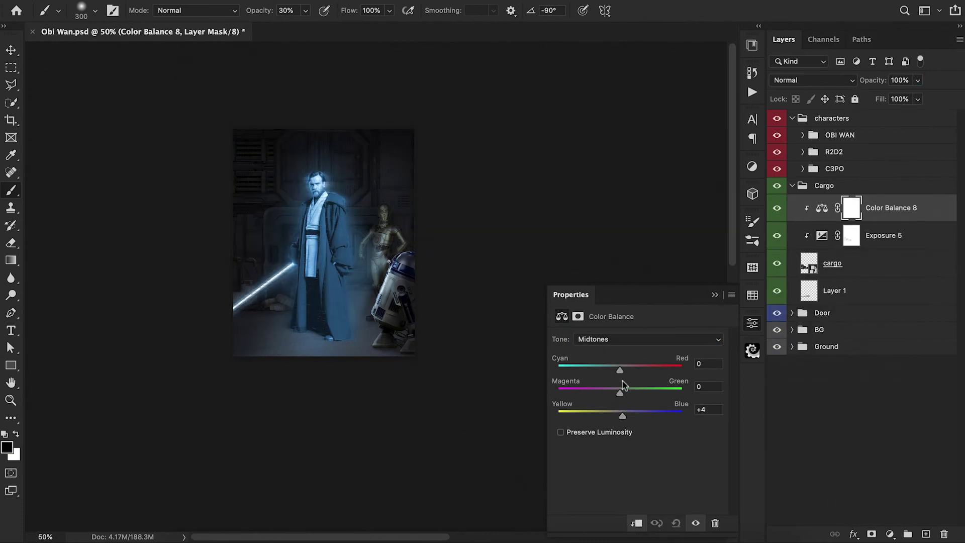
- Apply a Gaussian Blur smart filter of about 0.3 px radius to the cargo layer
click(714, 294)
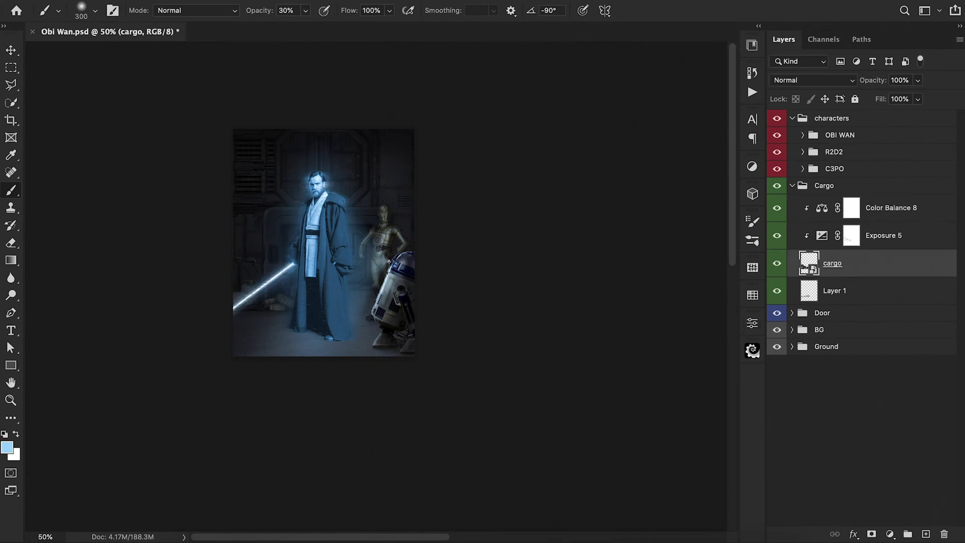
click(307, 0)
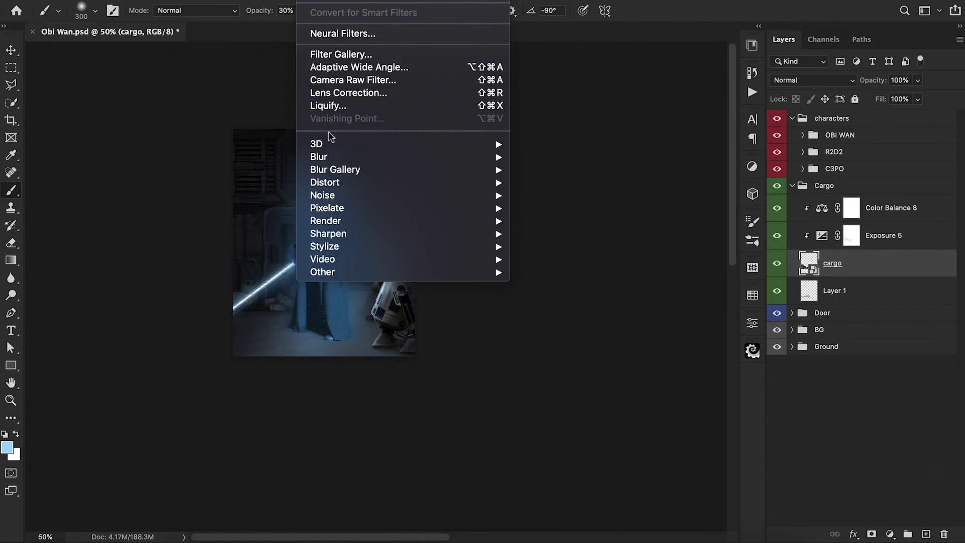
mouse_move(368, 158)
click(537, 209)
click(537, 211)
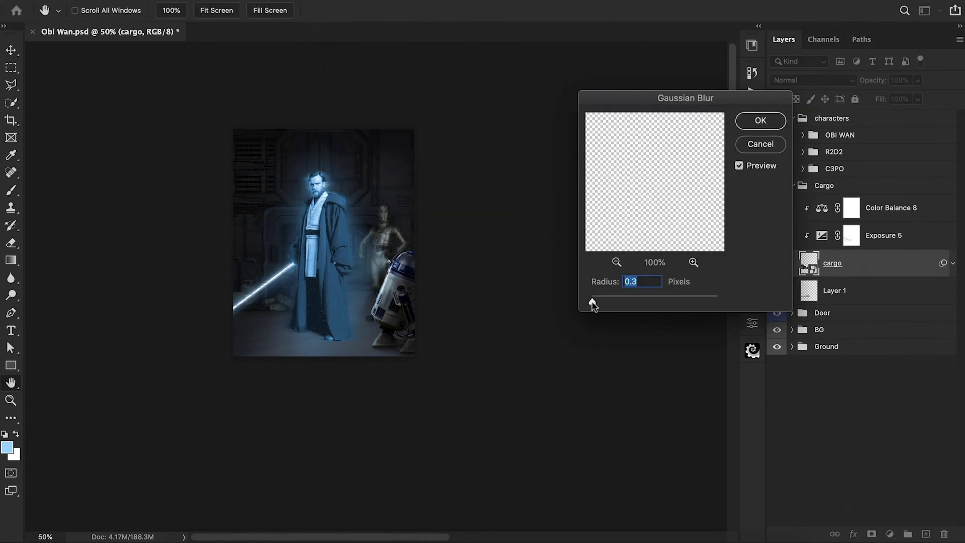
click(760, 120)
click(851, 208)
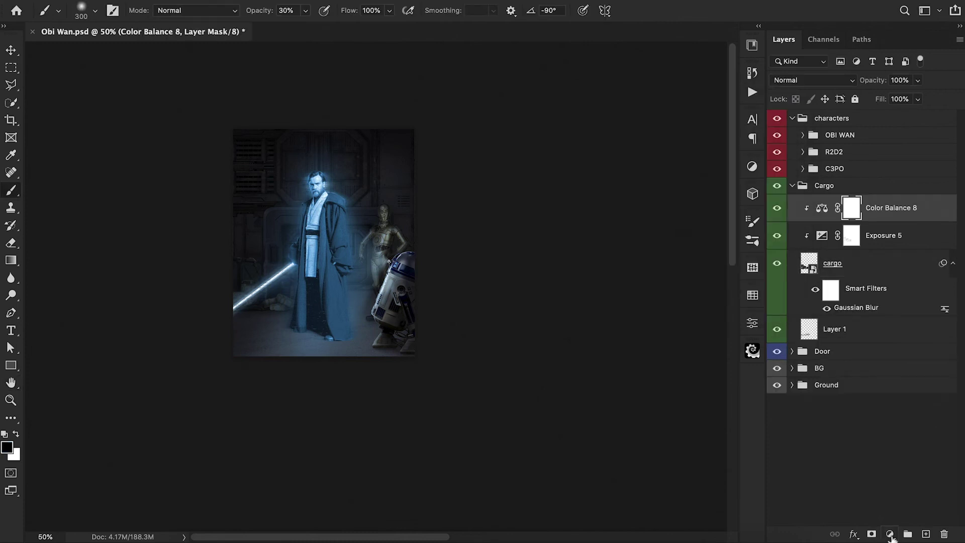
click(890, 533)
- Add a clipped light-blue Color Fill 3 in Overlay mode and invert its mask to black
click(866, 277)
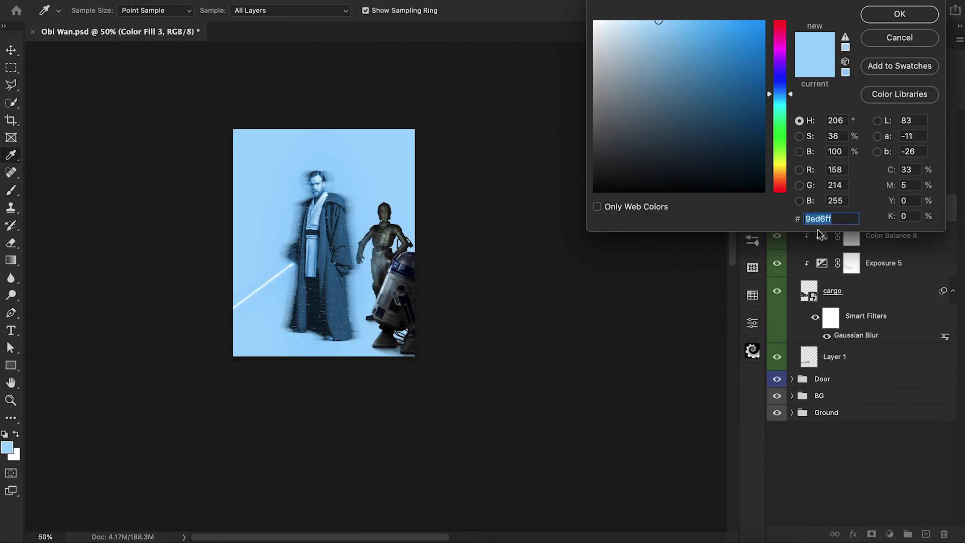
key(Return)
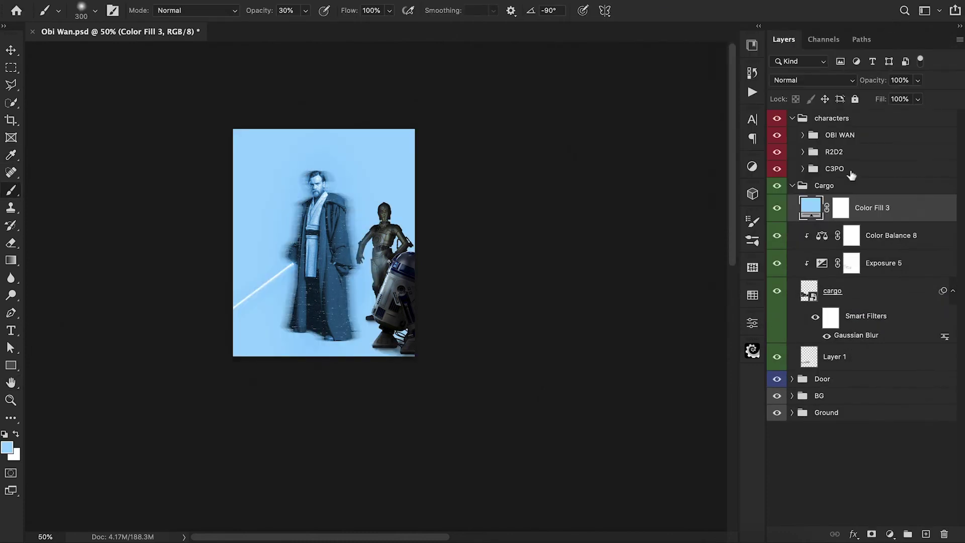
alt+click(805, 221)
click(822, 78)
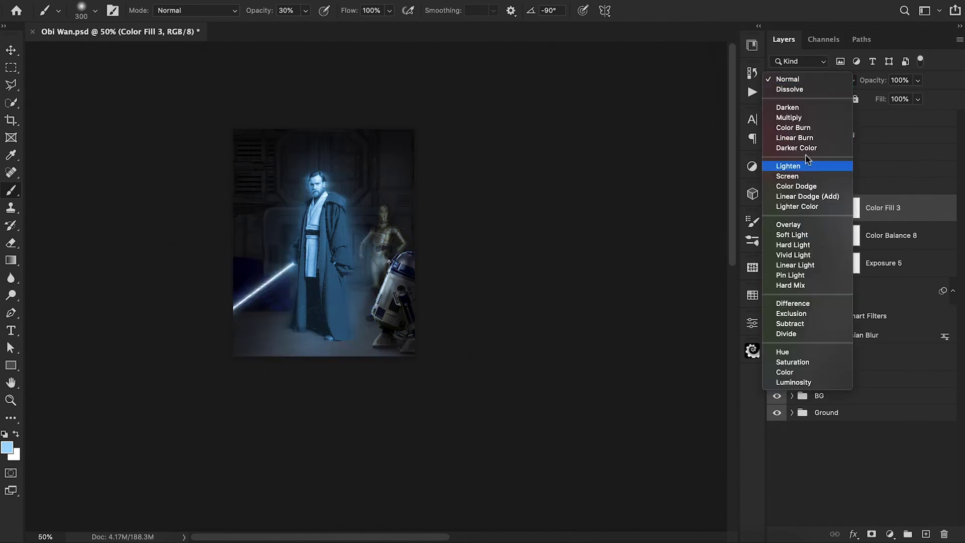
click(793, 223)
click(851, 214)
key(ctrl+i)
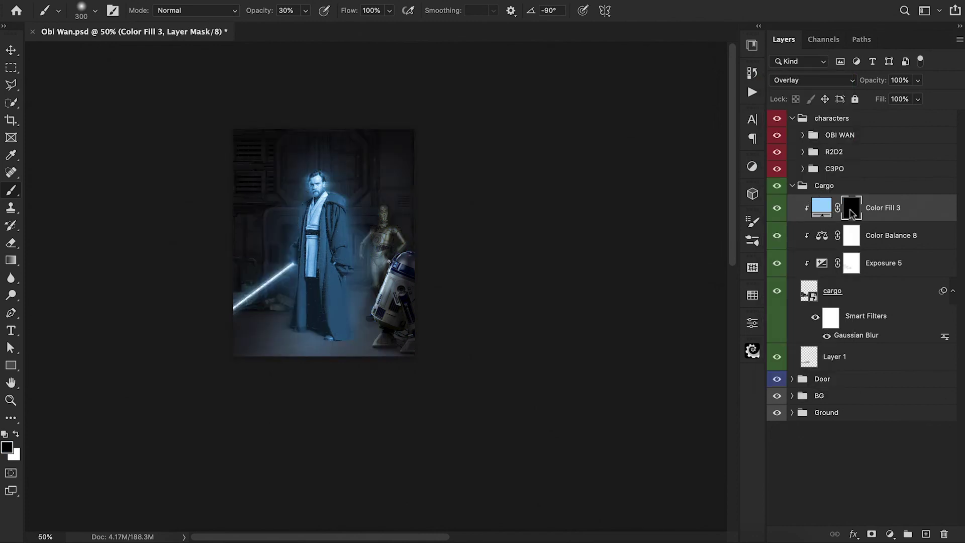
- Paint white at 20% on the mask to reveal faint blue on the cargo tubes, then add Layer 14
scroll(235, 303, up, 3)
key(2)
key(x)
mouse_move(356, 307)
mouse_down()
mouse_move(397, 318)
mouse_move(454, 301)
mouse_move(395, 298)
mouse_move(405, 315)
mouse_up()
scroll(243, 217, up, 5)
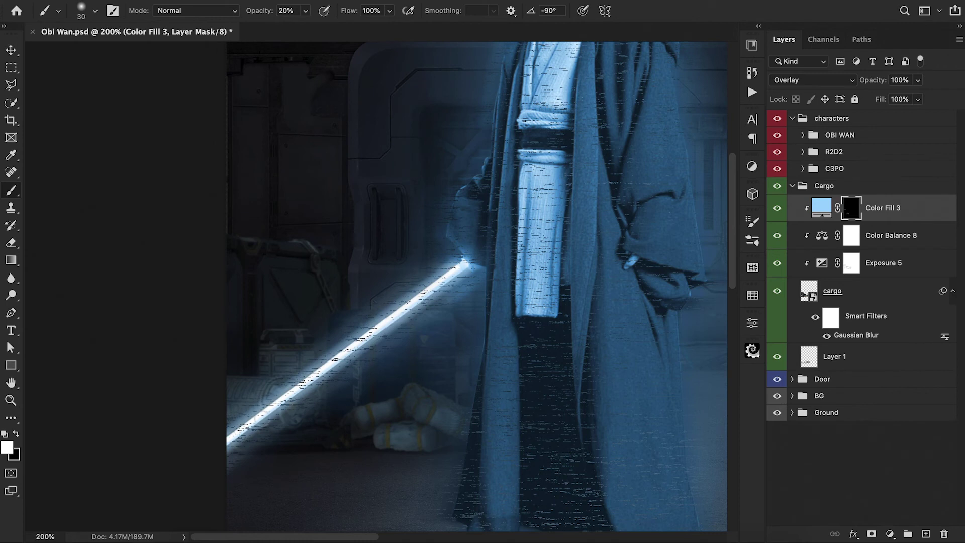
key(1)
key(alt+bracketleft)
key(alt+bracketleft)
key(2)
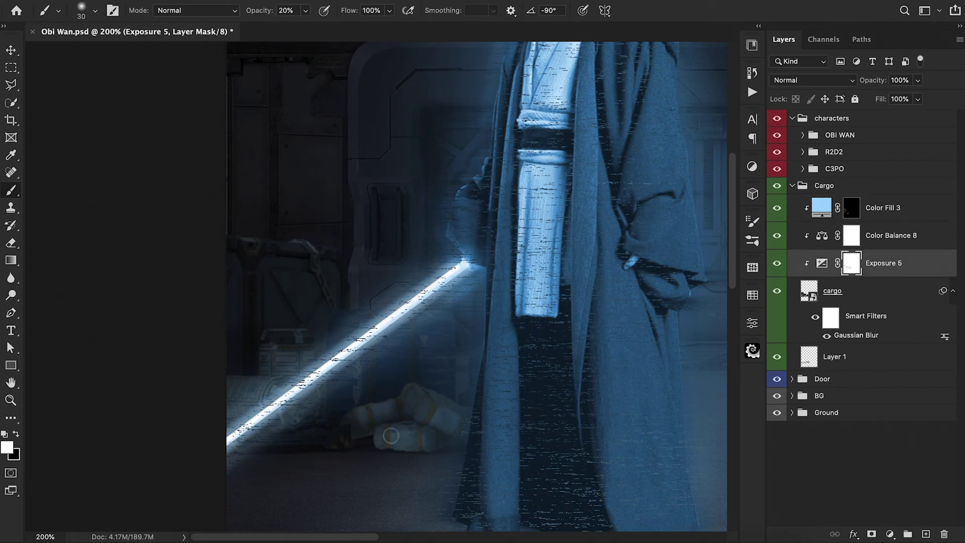
key(0)
key(1)
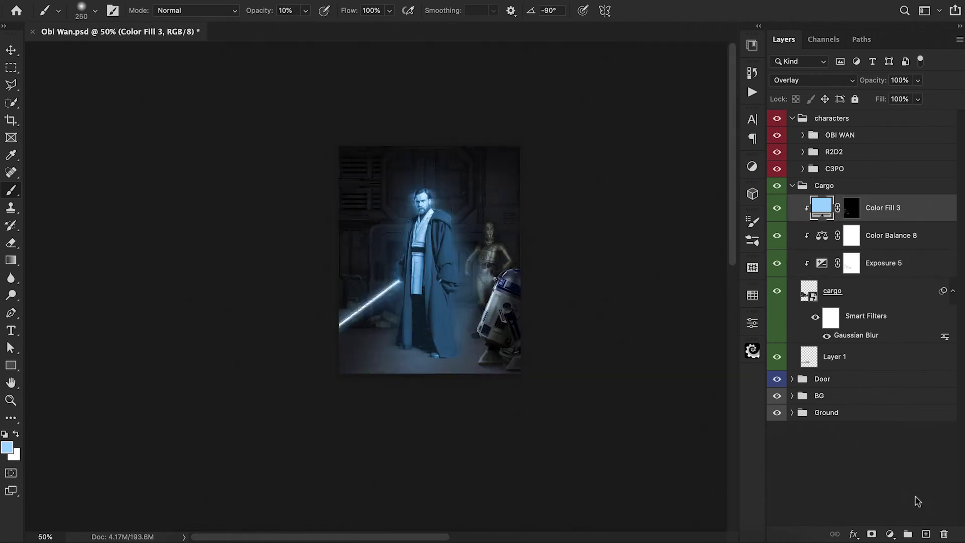
click(926, 534)
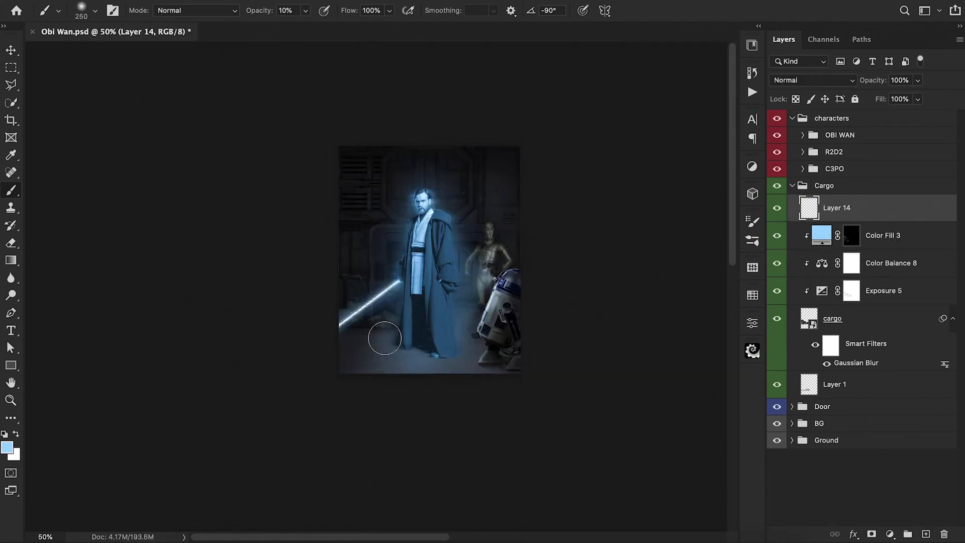
- Paint a soft blue haze around Obi-Wan's feet on Layer 14 and split its Underlying Blend If between 0 and 45
mouse_move(428, 338)
mouse_down()
mouse_move(453, 350)
mouse_move(426, 358)
mouse_up()
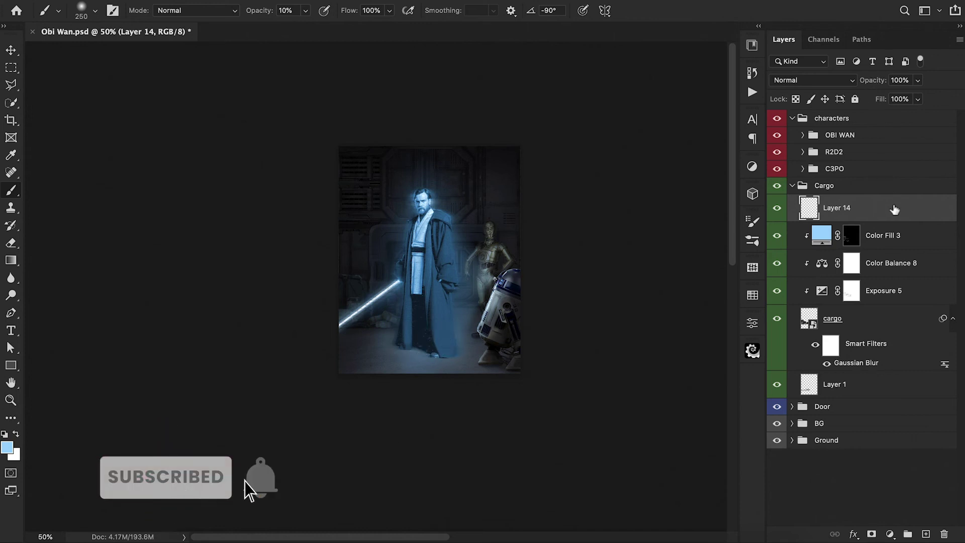
double_click(894, 208)
drag(580, 275, 611, 282)
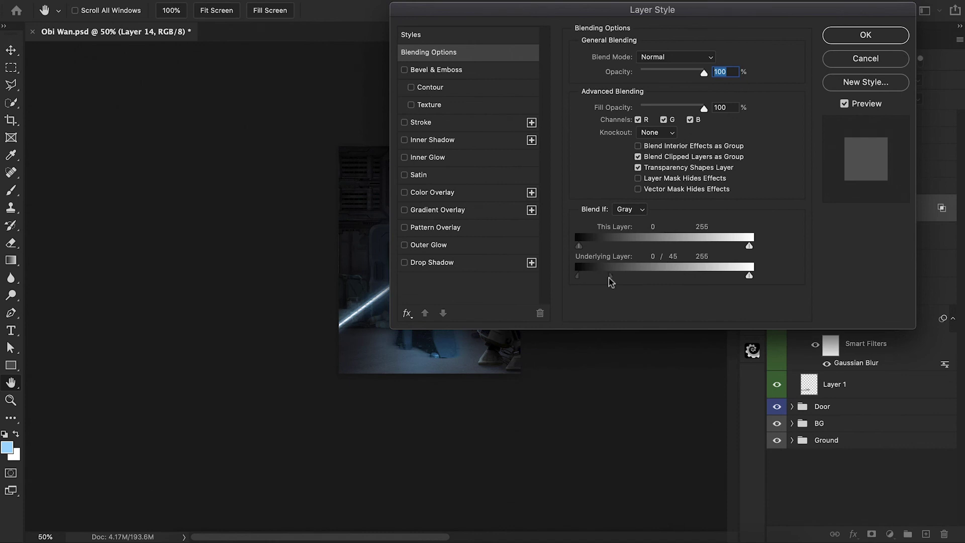
click(853, 41)
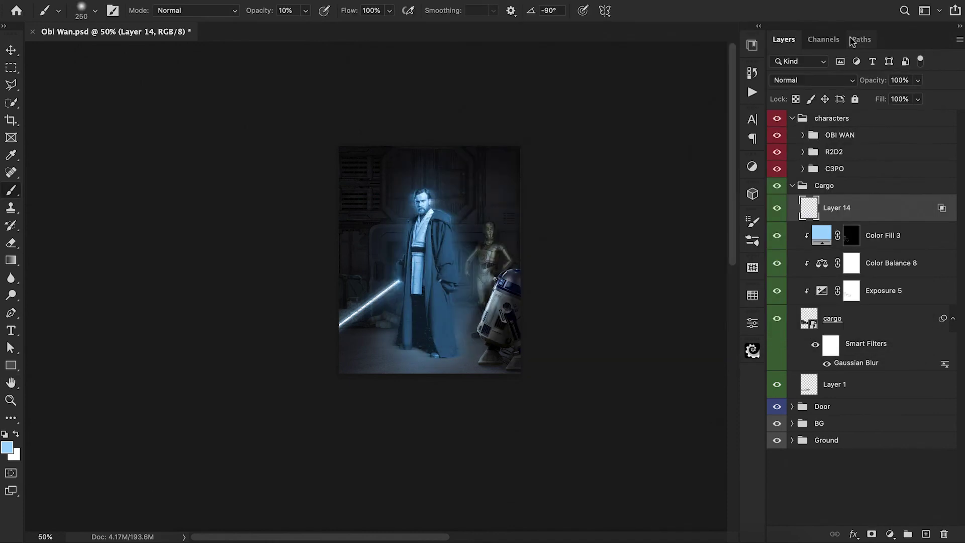
- Rename Layer 14 to 'glow'
double_click(836, 208)
text(glow)
key(Return)
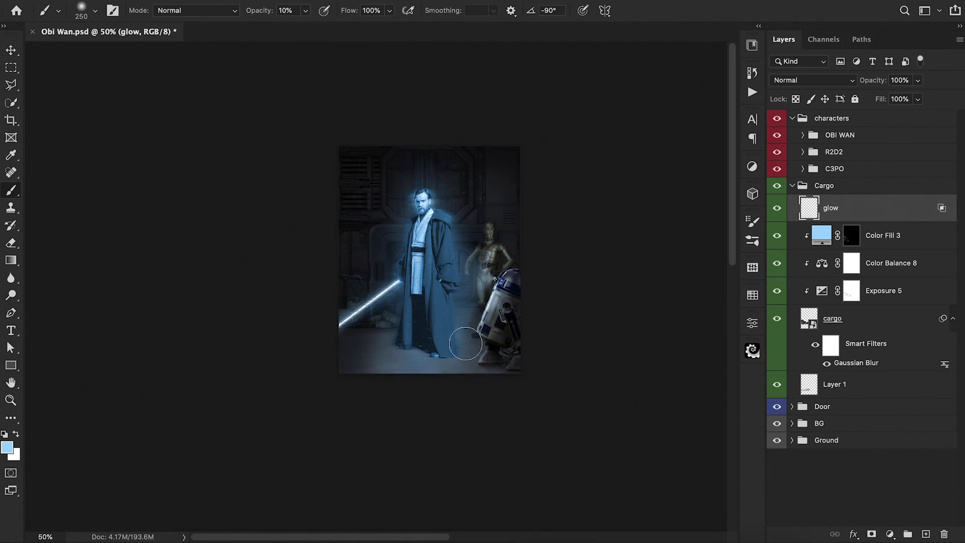
key(ctrl+plus)
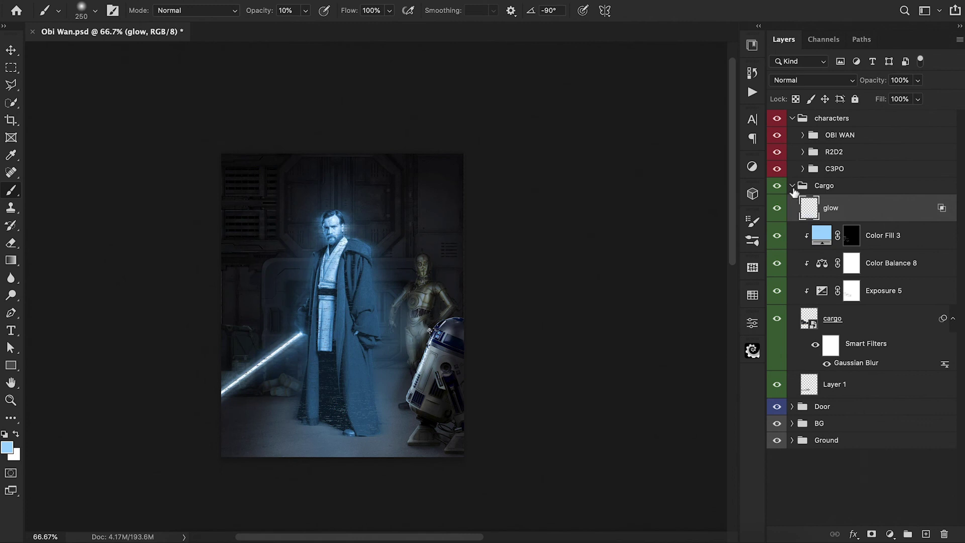
- Add an Exposure adjustment at -0.50 above the ground layer in the Ground group to darken the floor
click(792, 186)
click(792, 237)
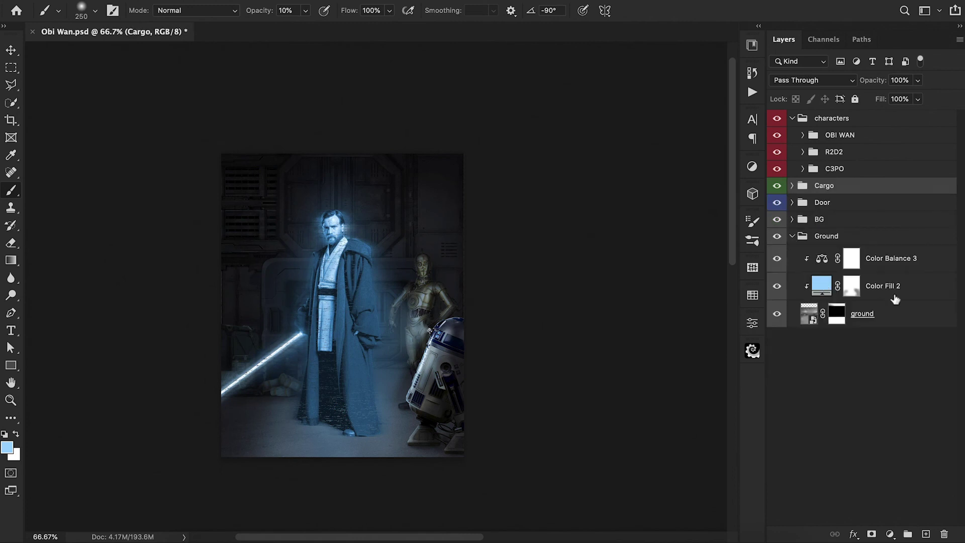
click(893, 312)
click(889, 534)
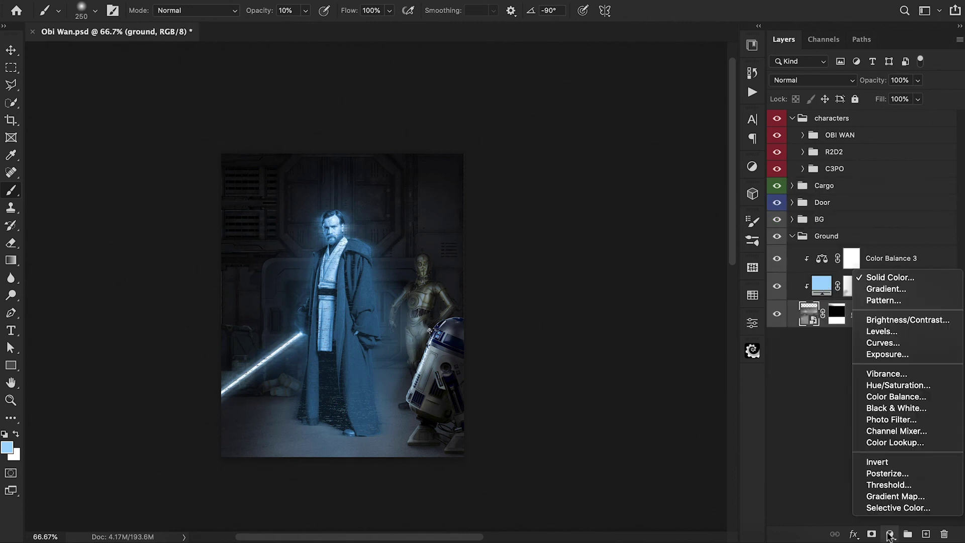
click(889, 361)
drag(637, 374, 632, 374)
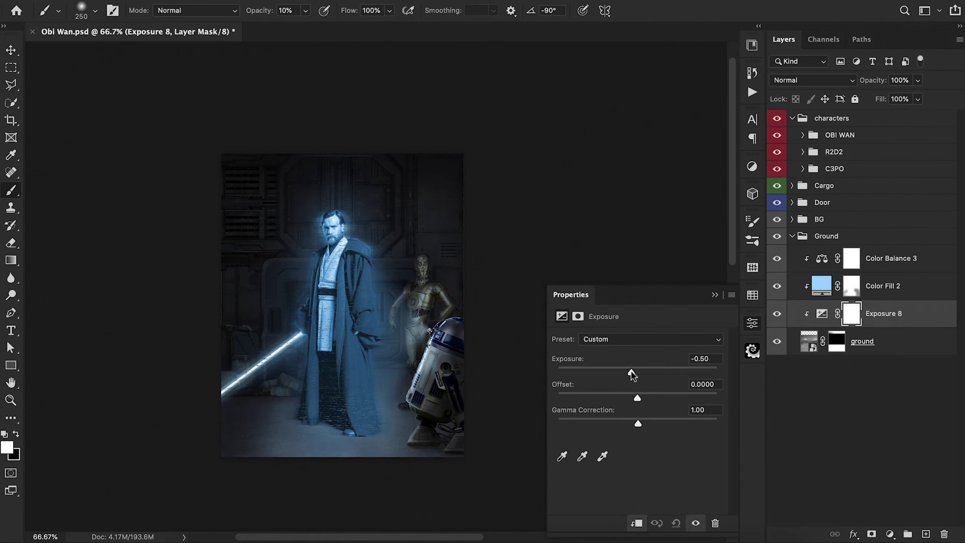
click(714, 294)
key(ctrl+minus)
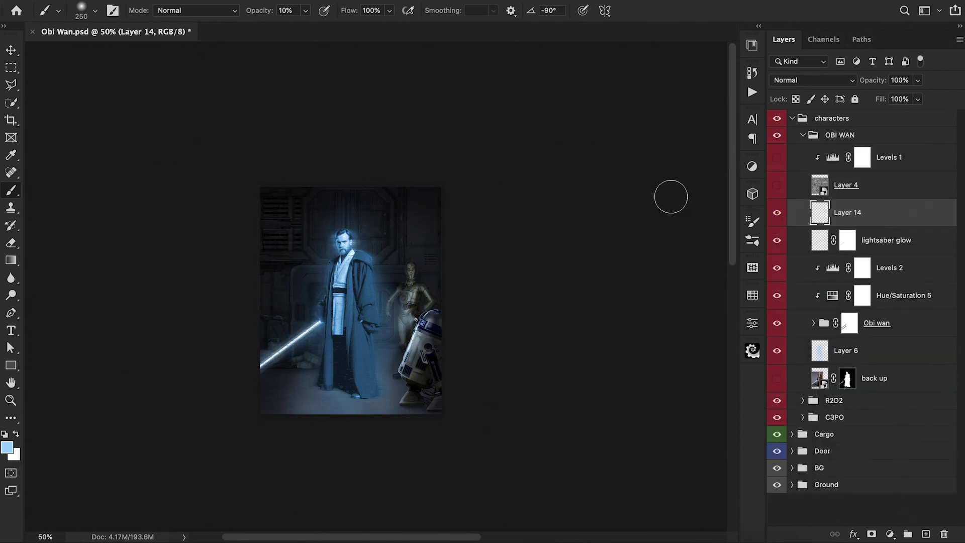
- Set the brush to white at 10% opacity and size 175, and toggle Layer 14 to compare the glow
key(x)
key(2)
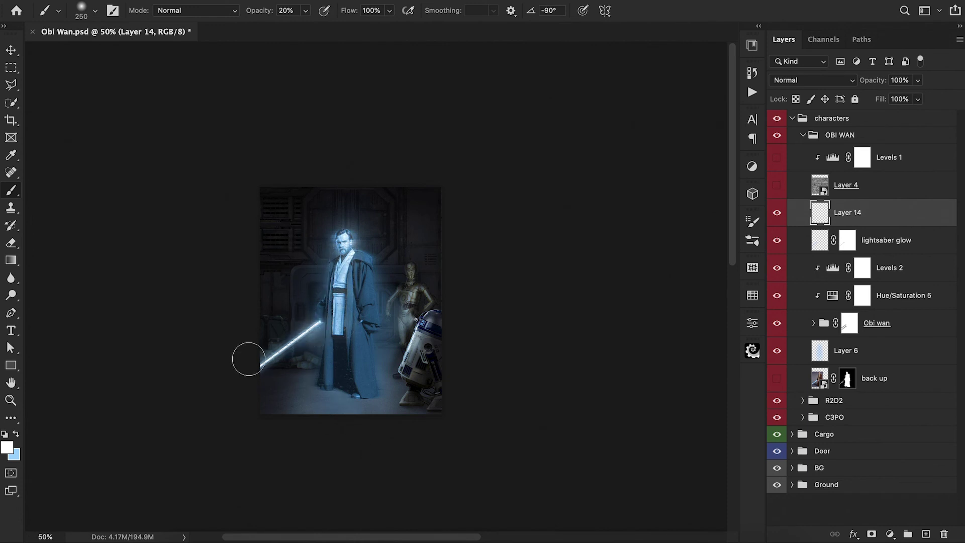
key(1)
key(bracketleft)
key(bracketleft)
click(777, 213)
click(777, 215)
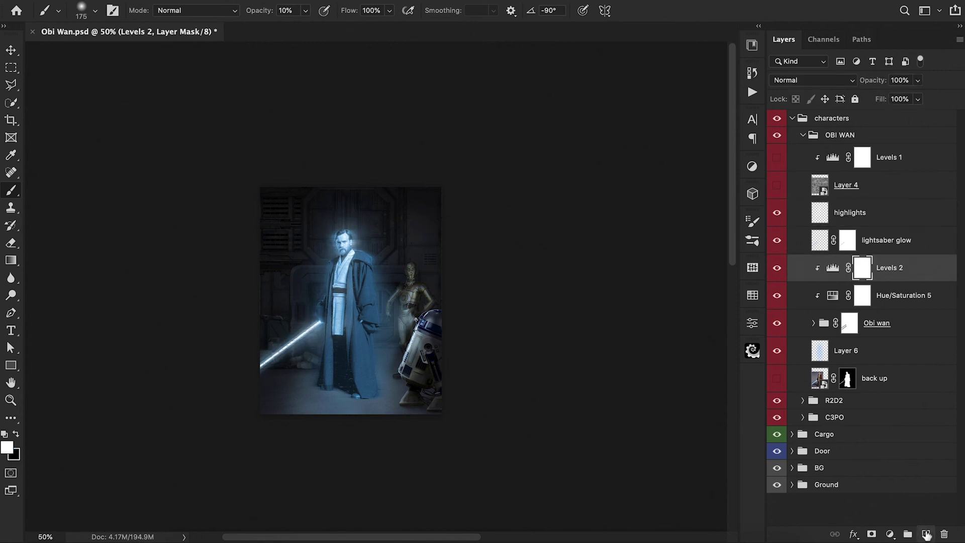
- Add new layers above Levels 2 and base, each clipped to the layer below, with brush opacity at 50%
click(925, 534)
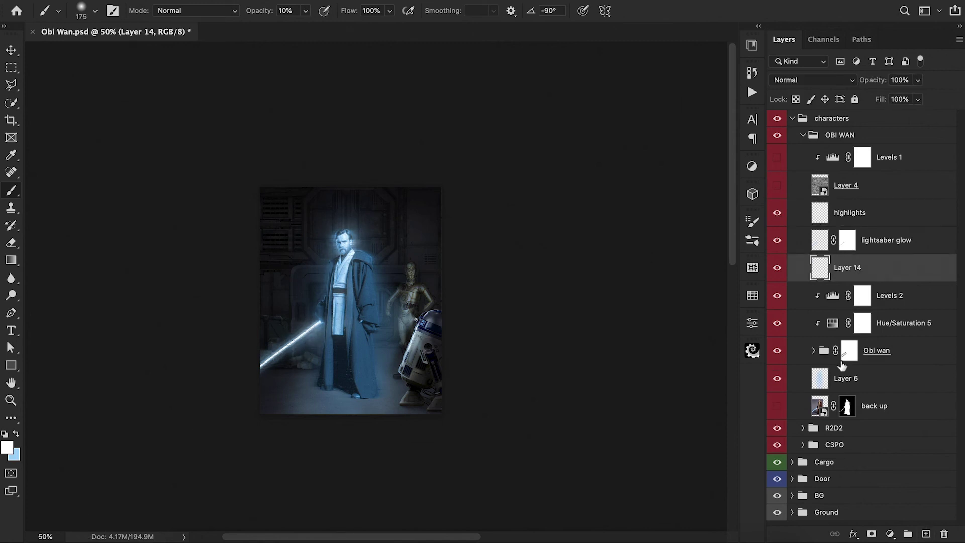
alt+click(819, 286)
key(5)
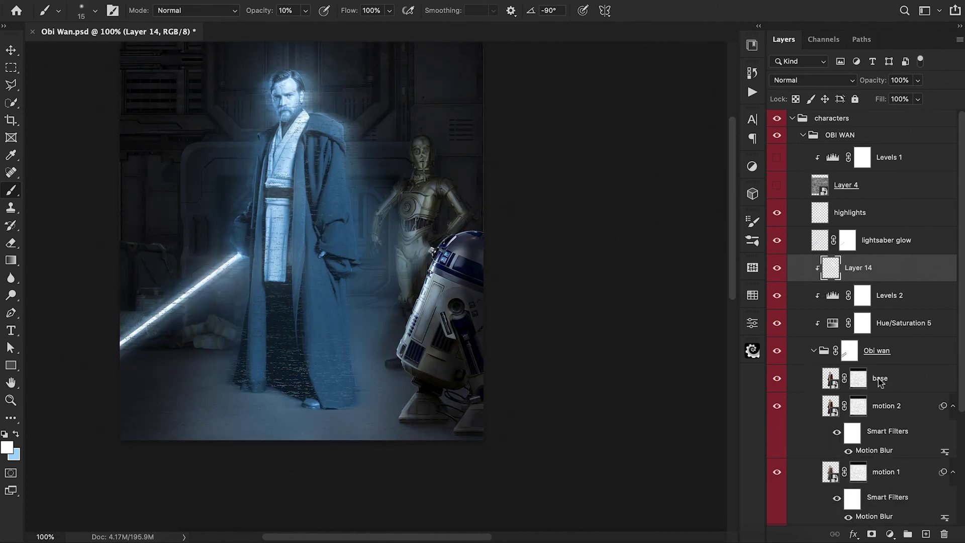
click(879, 378)
click(925, 533)
alt+click(826, 388)
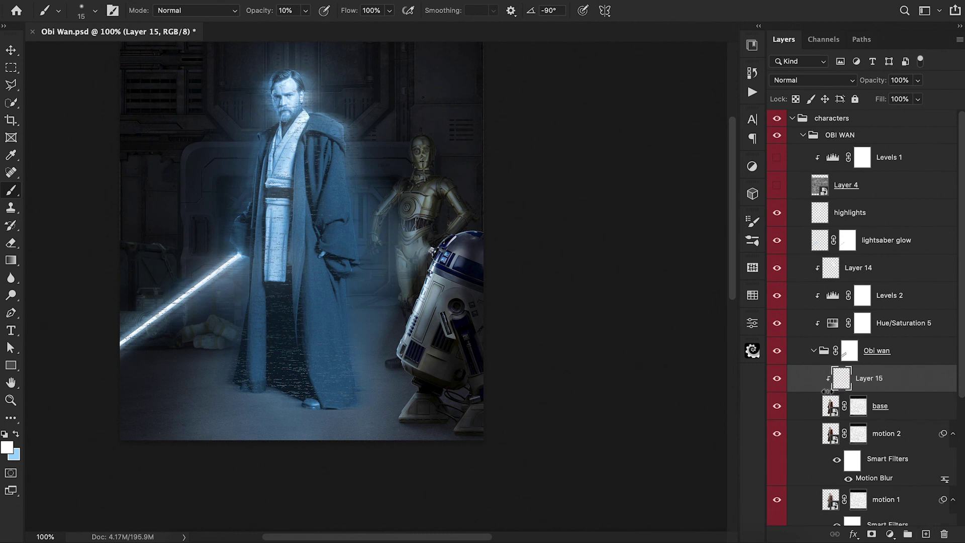
- Paint faint white highlight strokes along the robe's edges, sleeve and collar
drag(350, 316, 370, 401)
drag(352, 211, 358, 263)
drag(343, 167, 343, 182)
drag(278, 124, 275, 137)
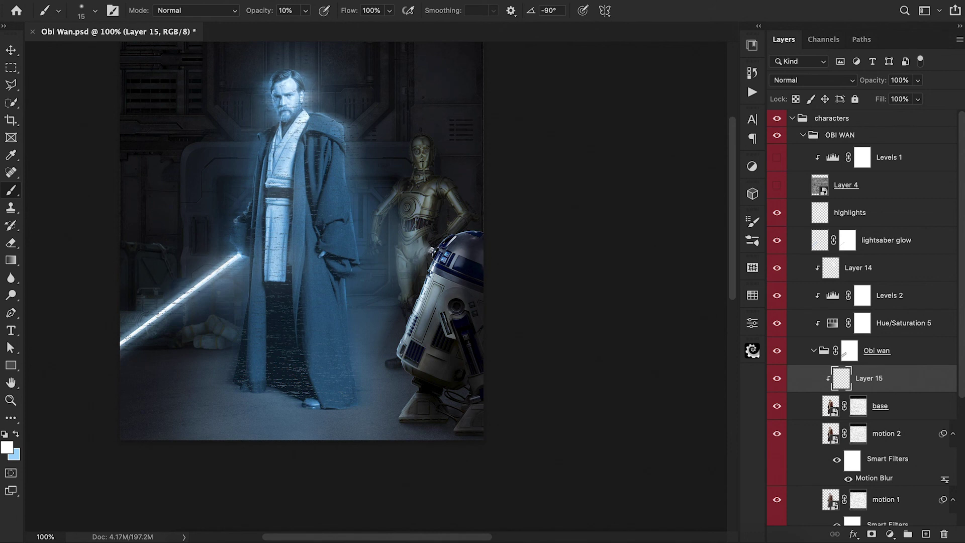
drag(252, 260, 244, 428)
drag(307, 193, 296, 317)
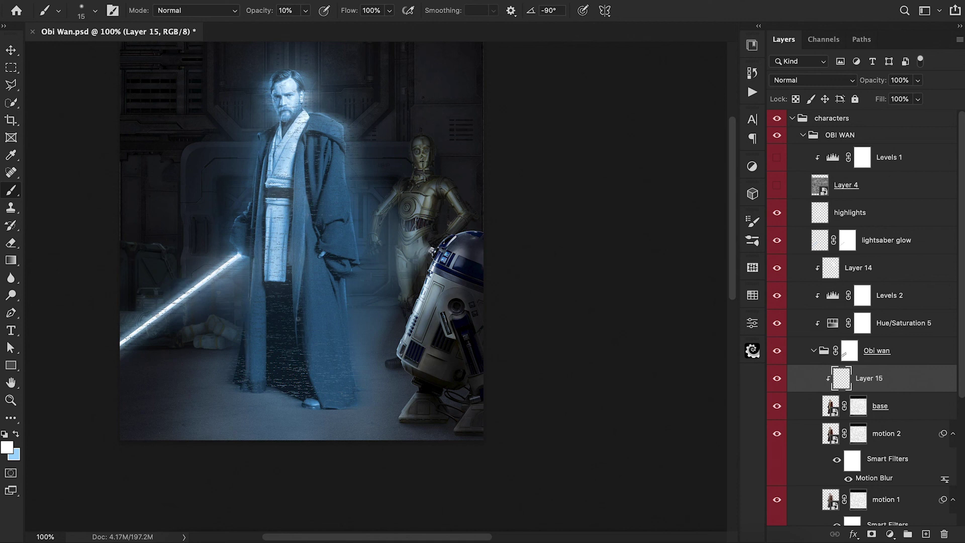
drag(304, 151, 304, 190)
mouse_move(326, 143)
mouse_down()
mouse_move(322, 184)
mouse_move(309, 186)
mouse_up()
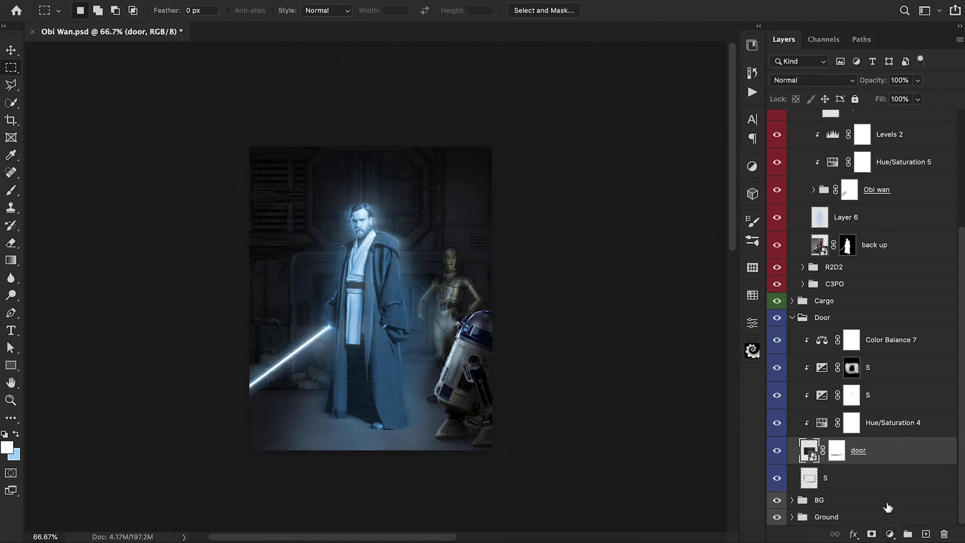
- Add an Exposure adjustment that darkens the door
click(889, 533)
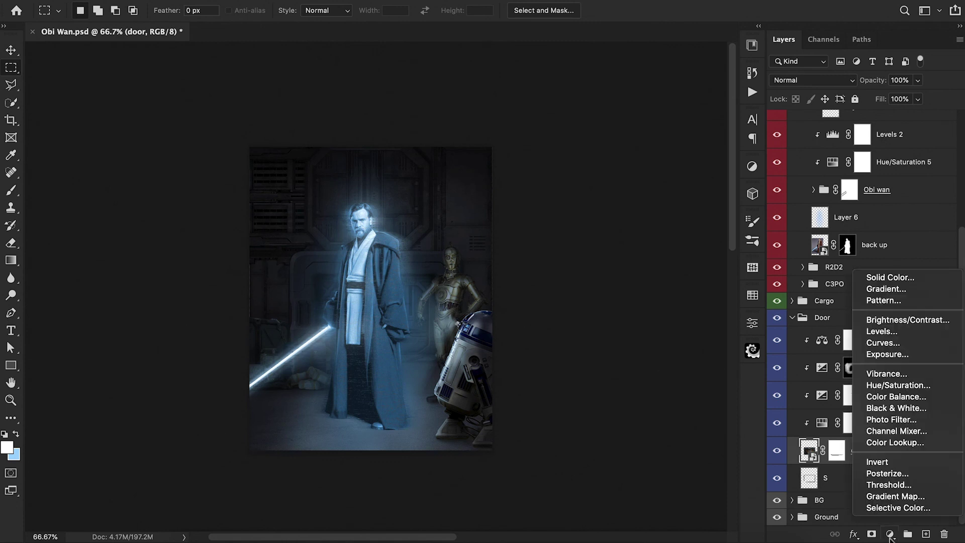
click(903, 354)
drag(636, 373, 636, 377)
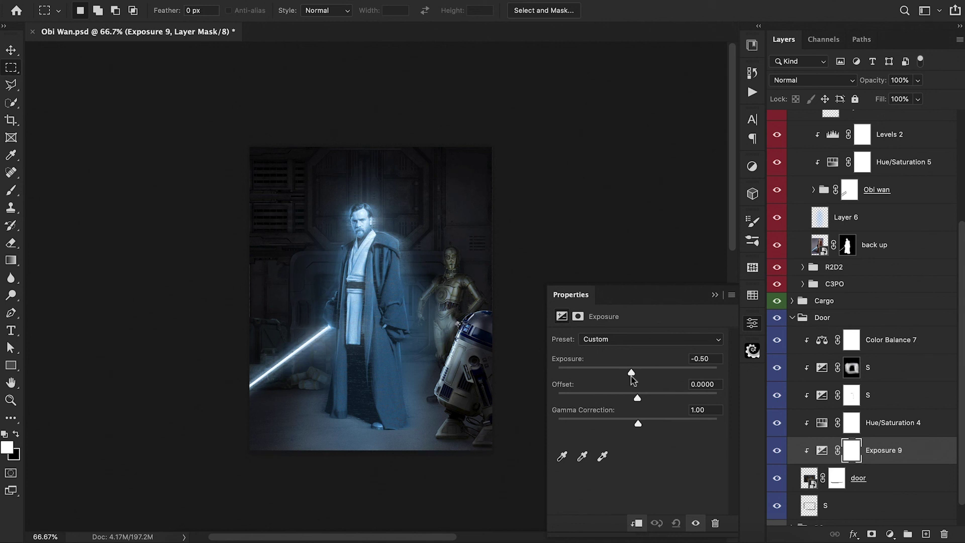
click(715, 295)
- Apply a 0.5 px Gaussian Blur to the door layer and cool its Camera Raw temperature to -5
click(808, 477)
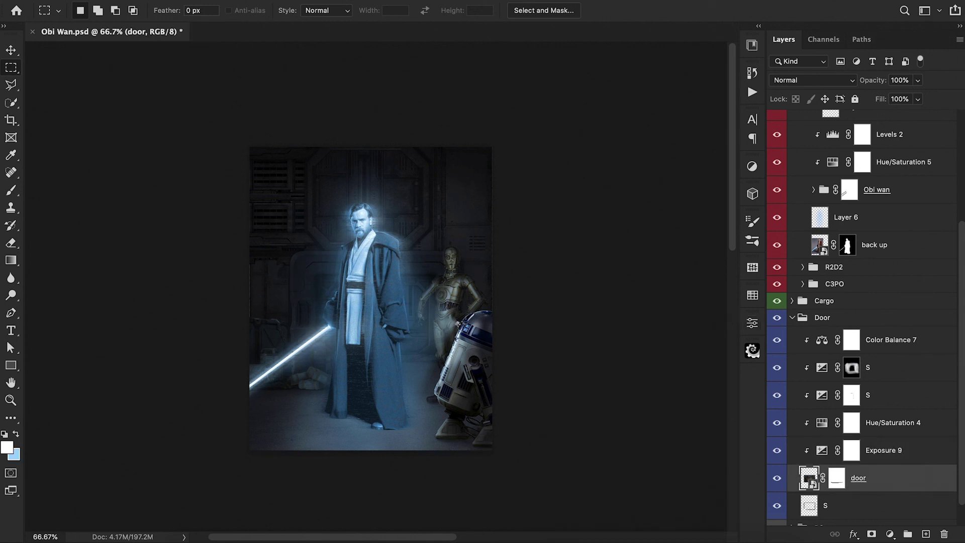
click(314, 1)
mouse_move(340, 156)
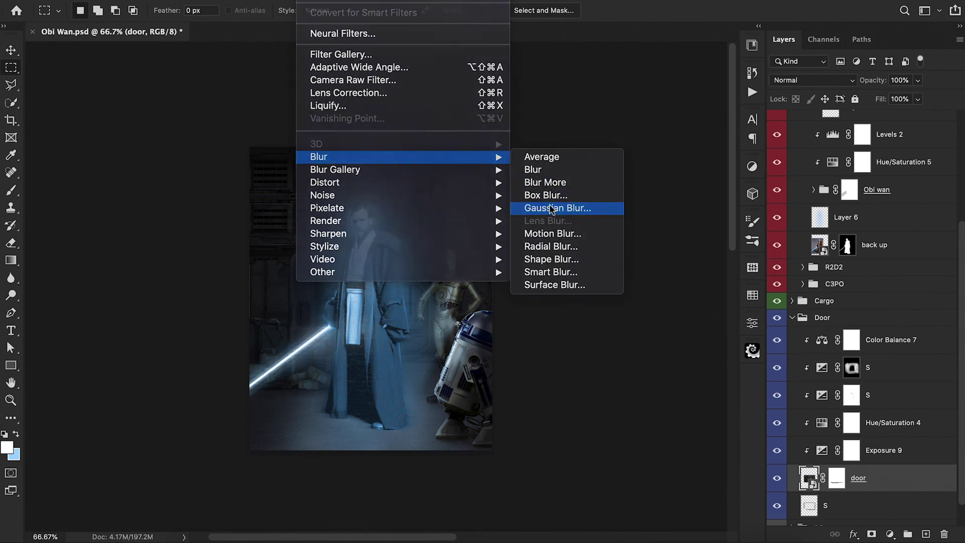
click(553, 209)
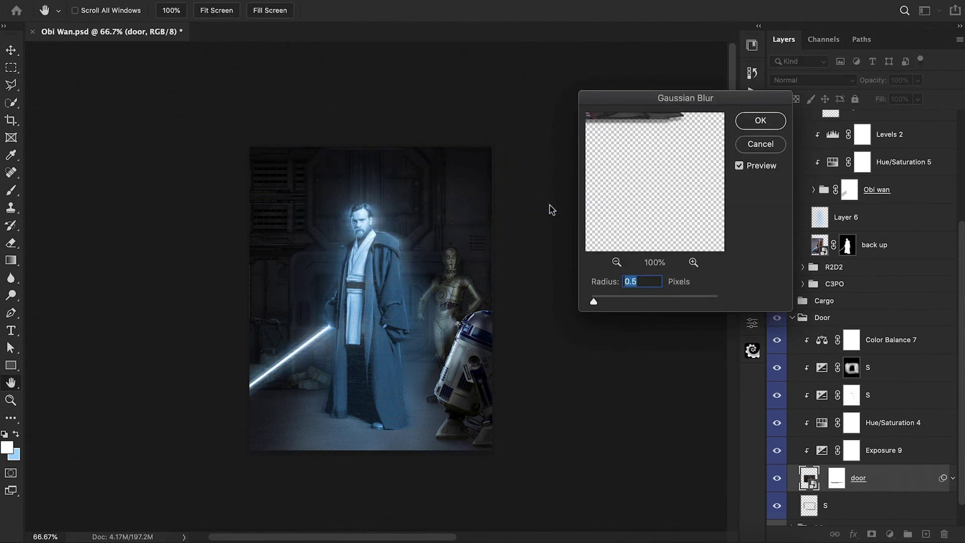
click(759, 122)
key(m)
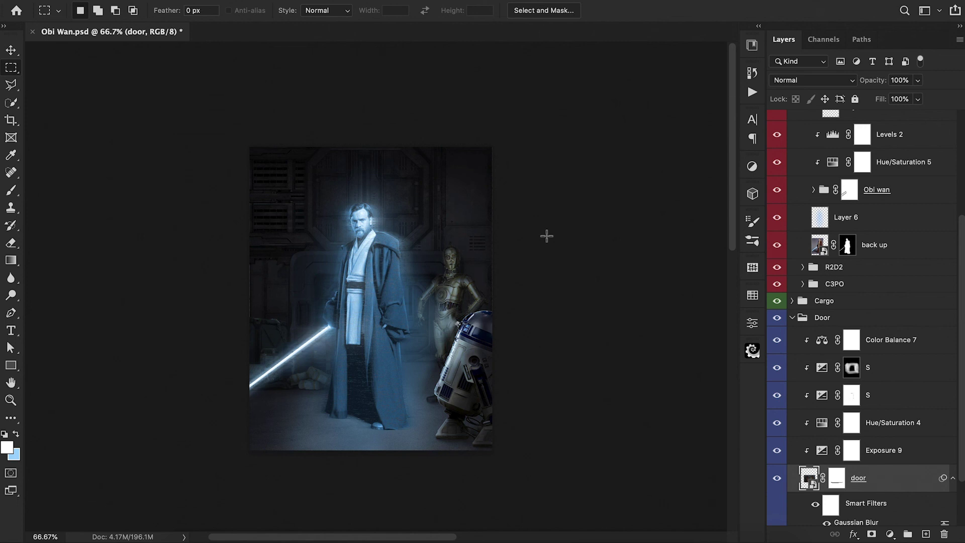
key(super+shift+a)
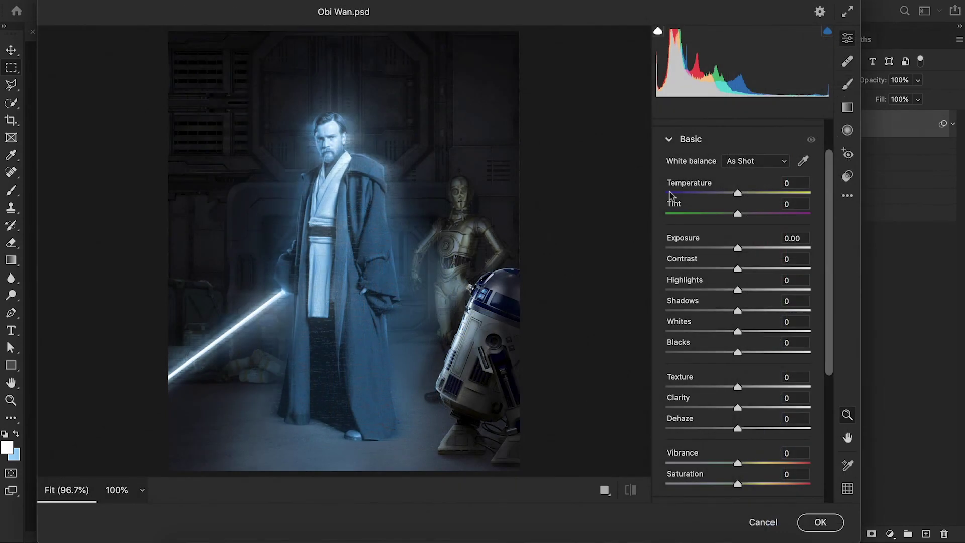
drag(737, 193, 735, 193)
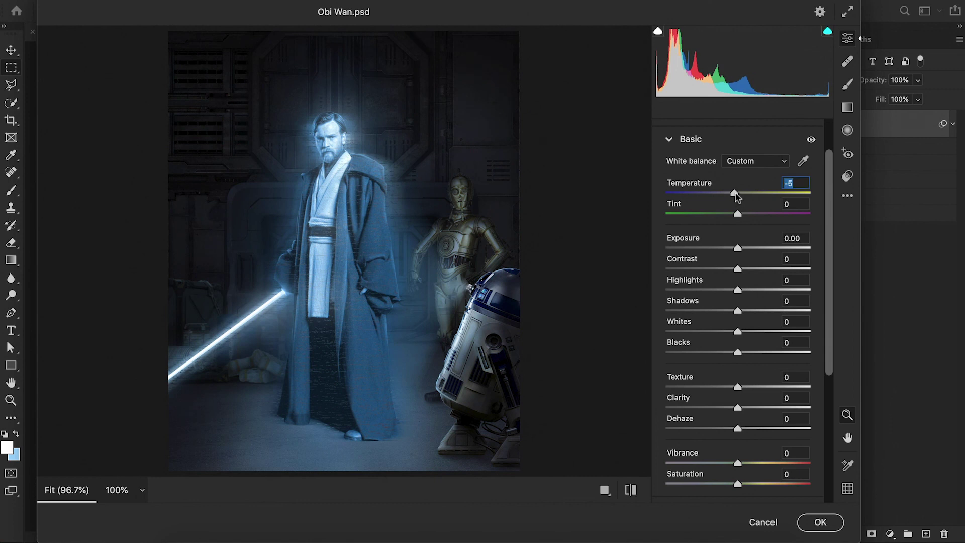